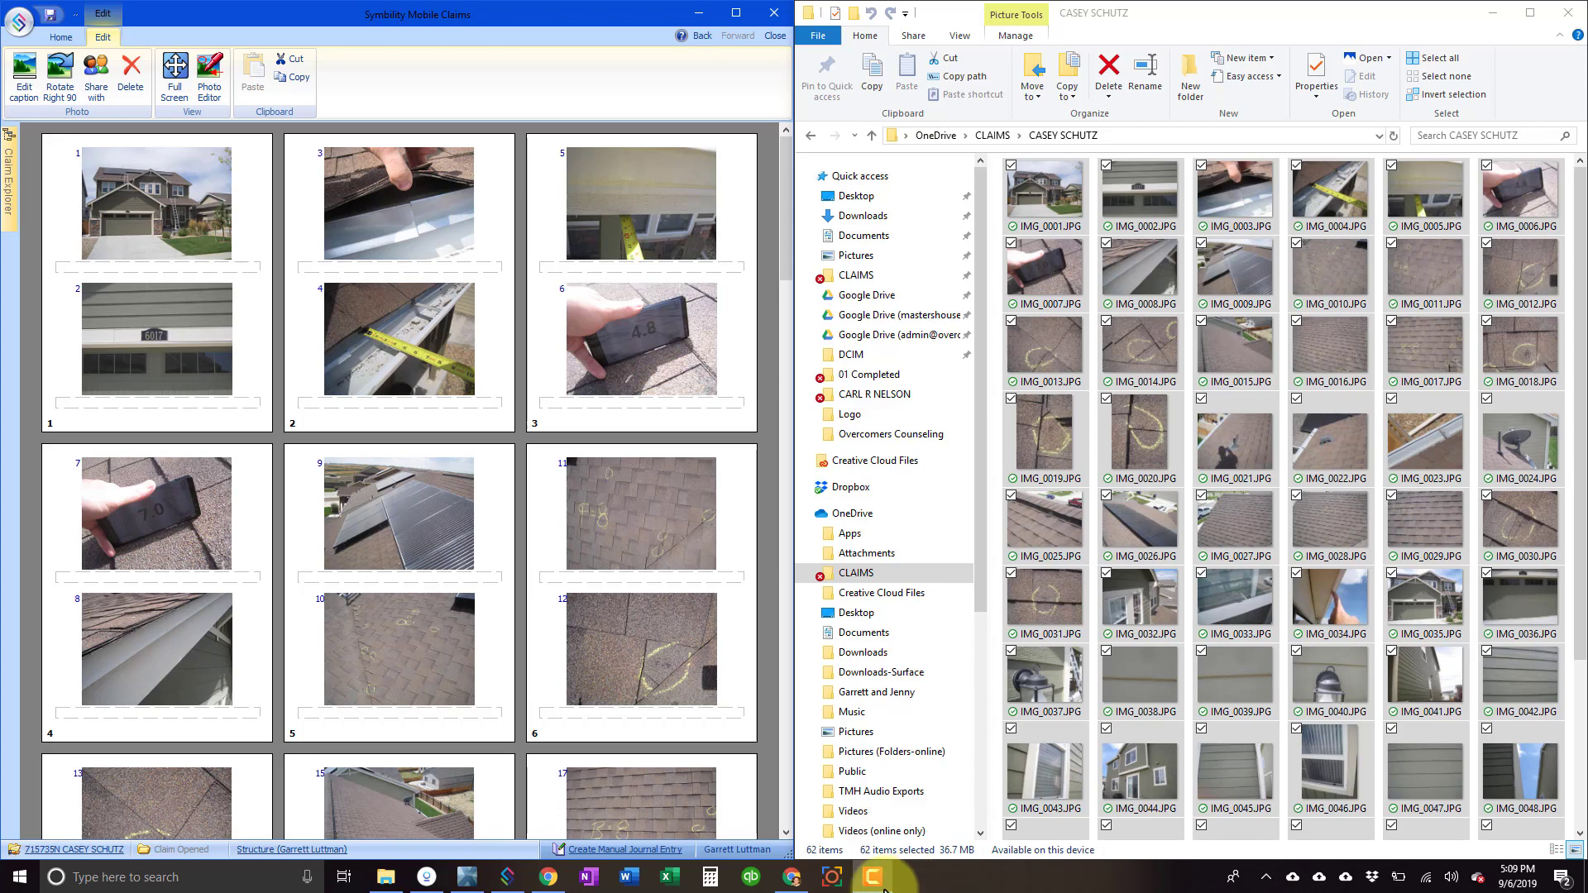
# - Snap Caption Builder to the right half and scroll the photo grid down and back to the top
pyautogui.click(879, 882)
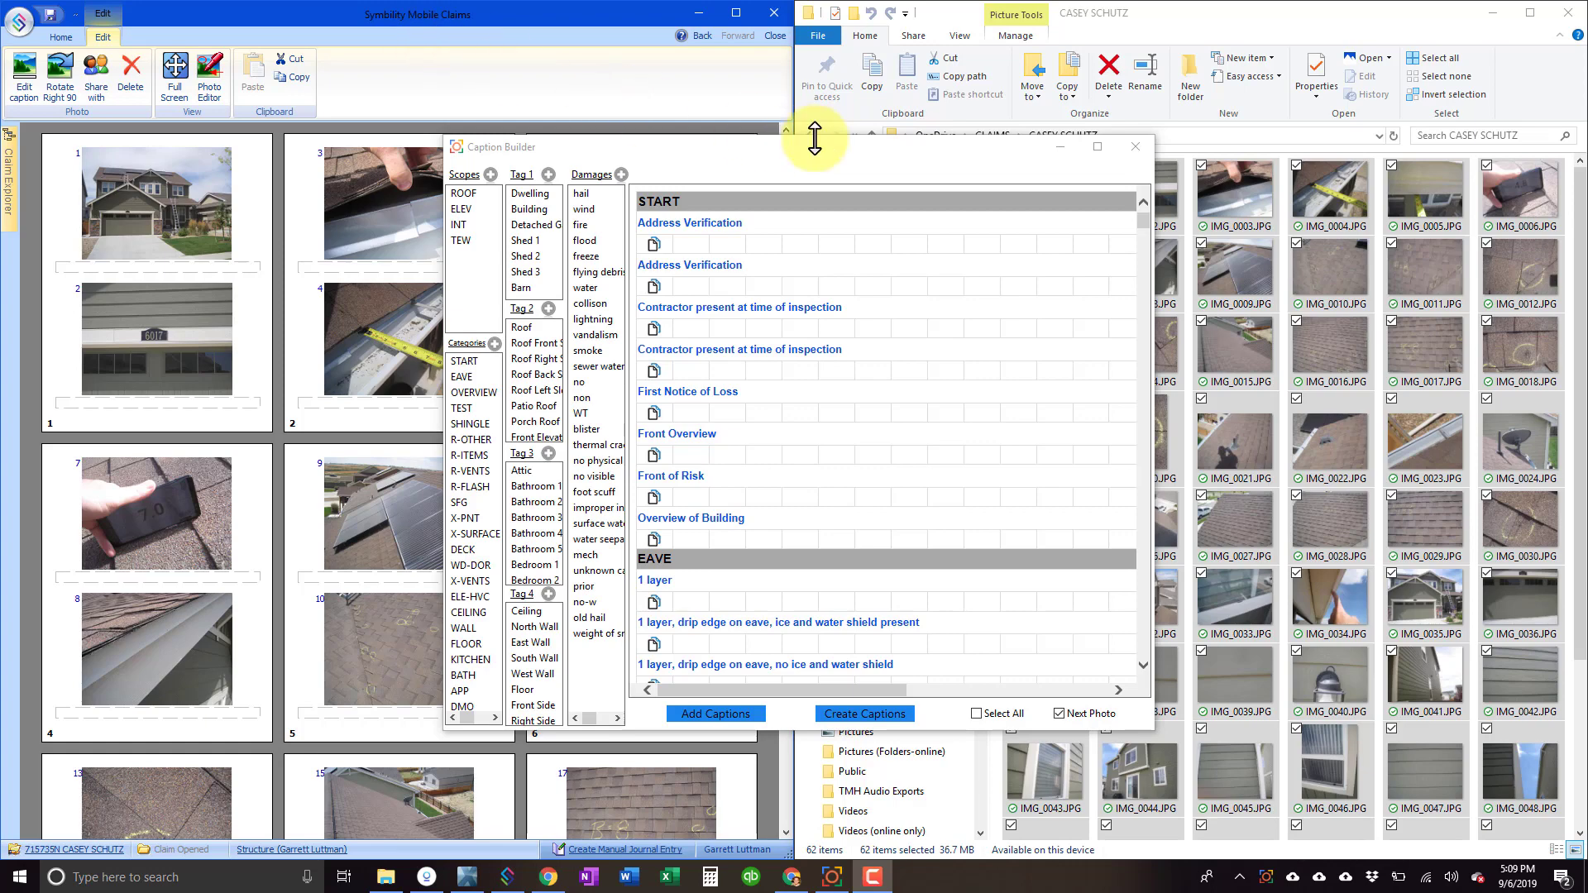
pyautogui.moveTo(805, 157); pyautogui.dragTo(1584, 248)
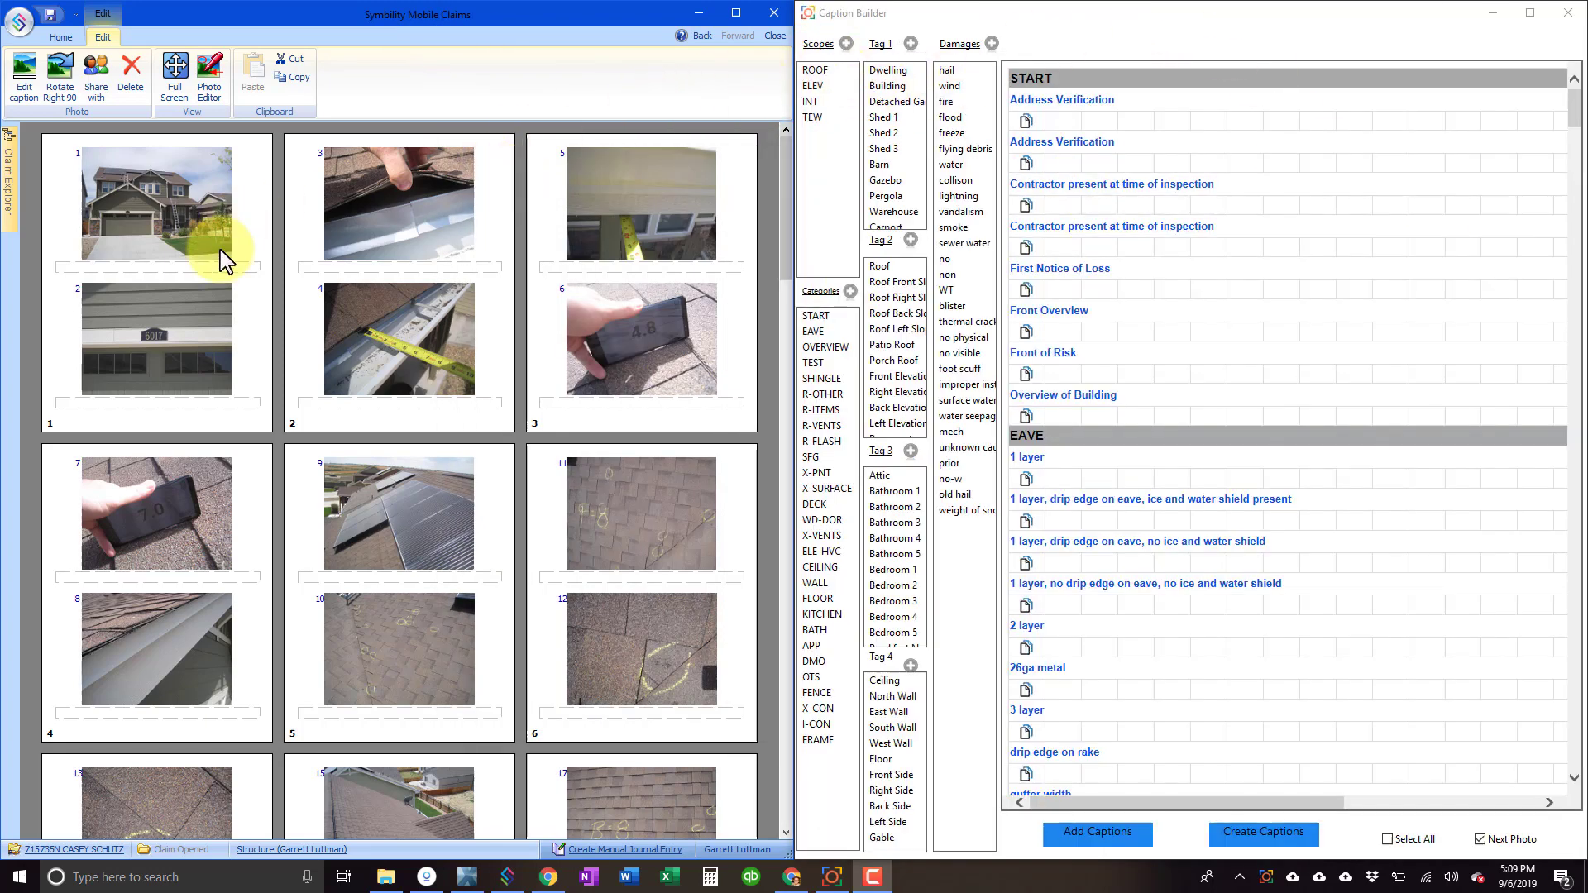
pyautogui.scroll(-3, 397, 471)
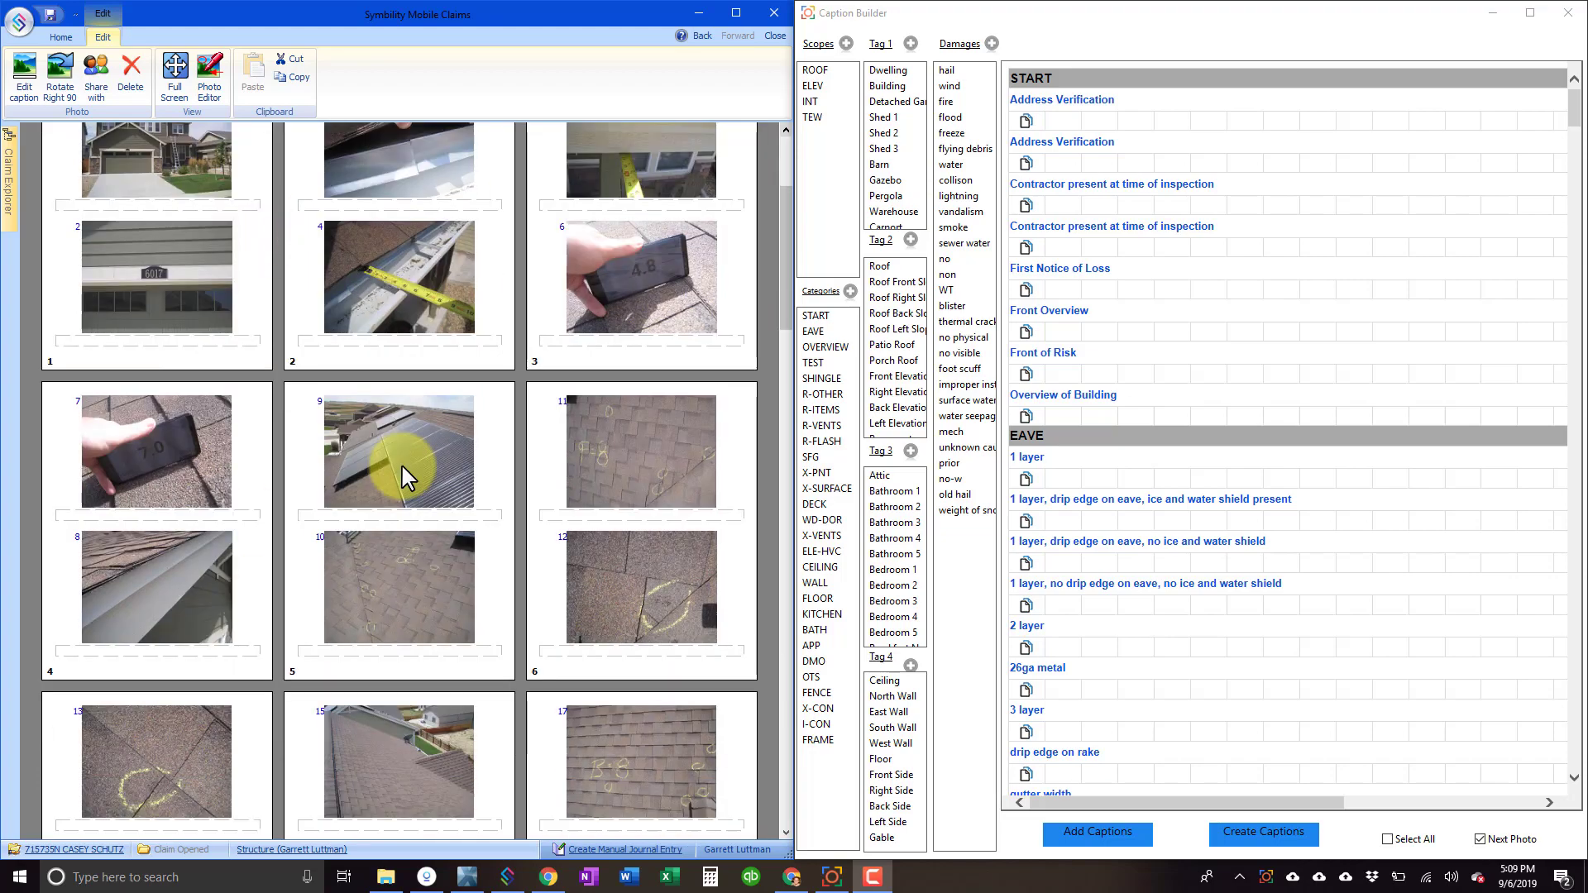
pyautogui.scroll(-5, 399, 488)
pyautogui.scroll(-3, 397, 492)
pyautogui.scroll(-4, 389, 497)
pyautogui.scroll(-4, 389, 497)
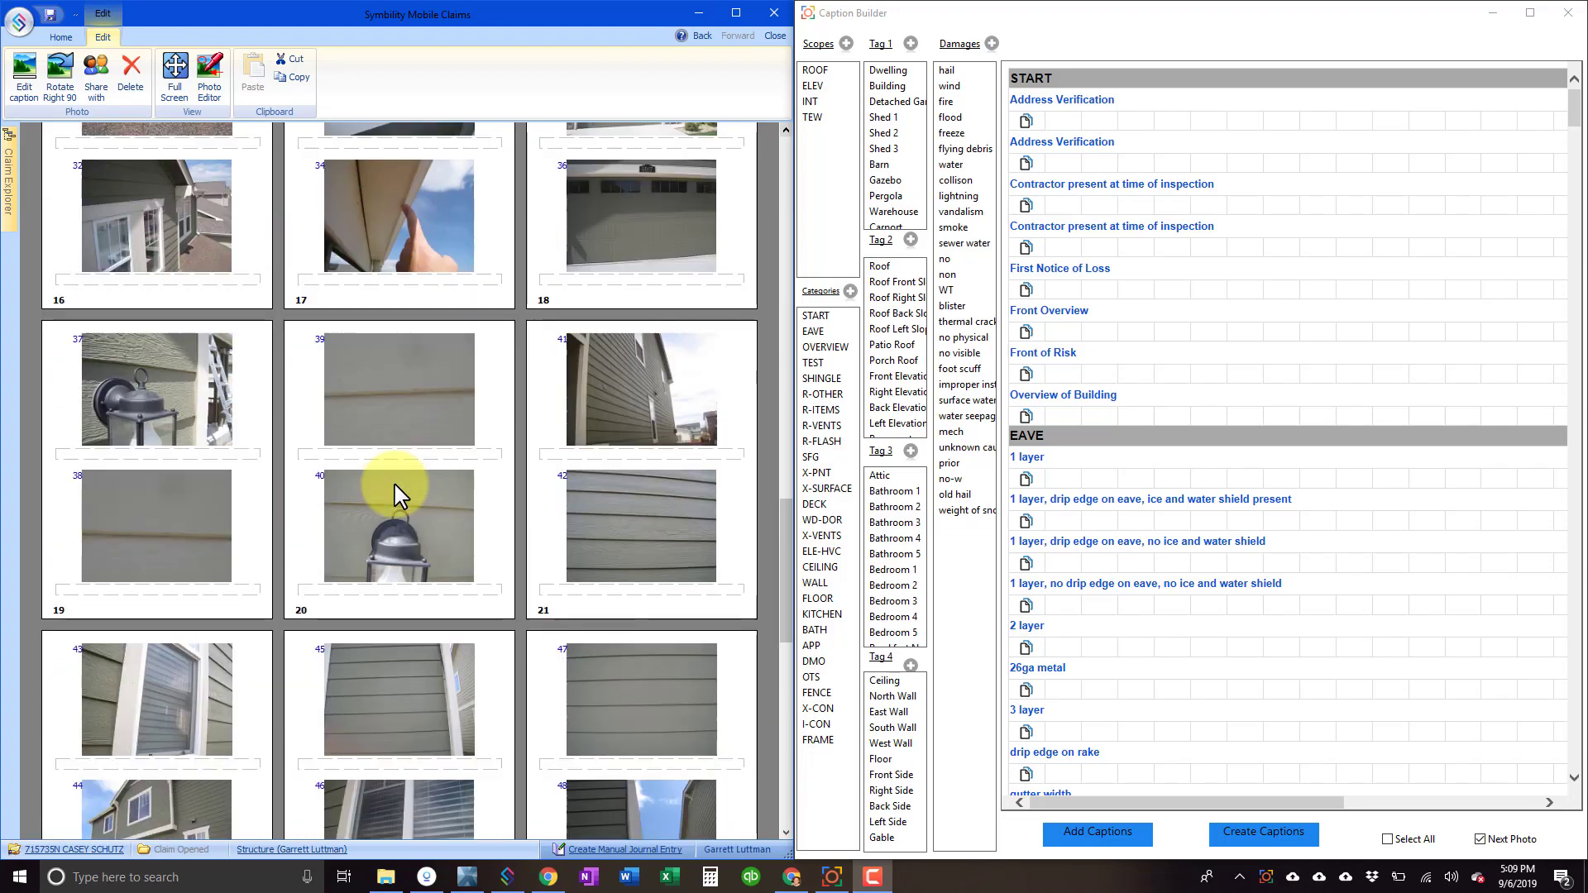
pyautogui.scroll(-4, 399, 496)
pyautogui.scroll(-2, 393, 491)
pyautogui.scroll(-3, 394, 492)
pyautogui.scroll(-3, 394, 492)
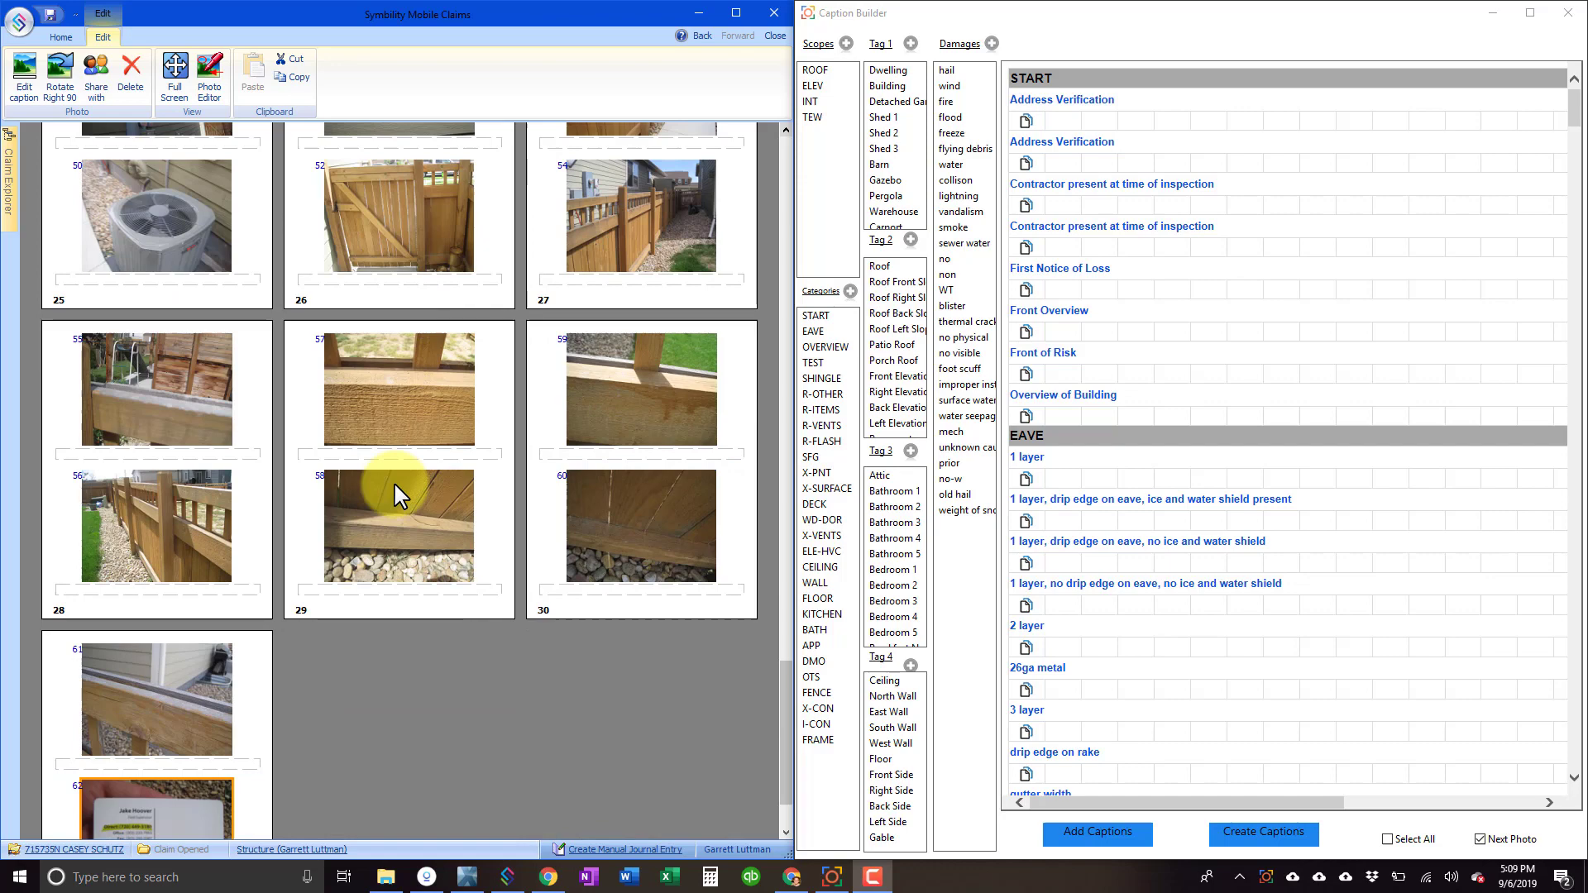
pyautogui.scroll(-1, 393, 491)
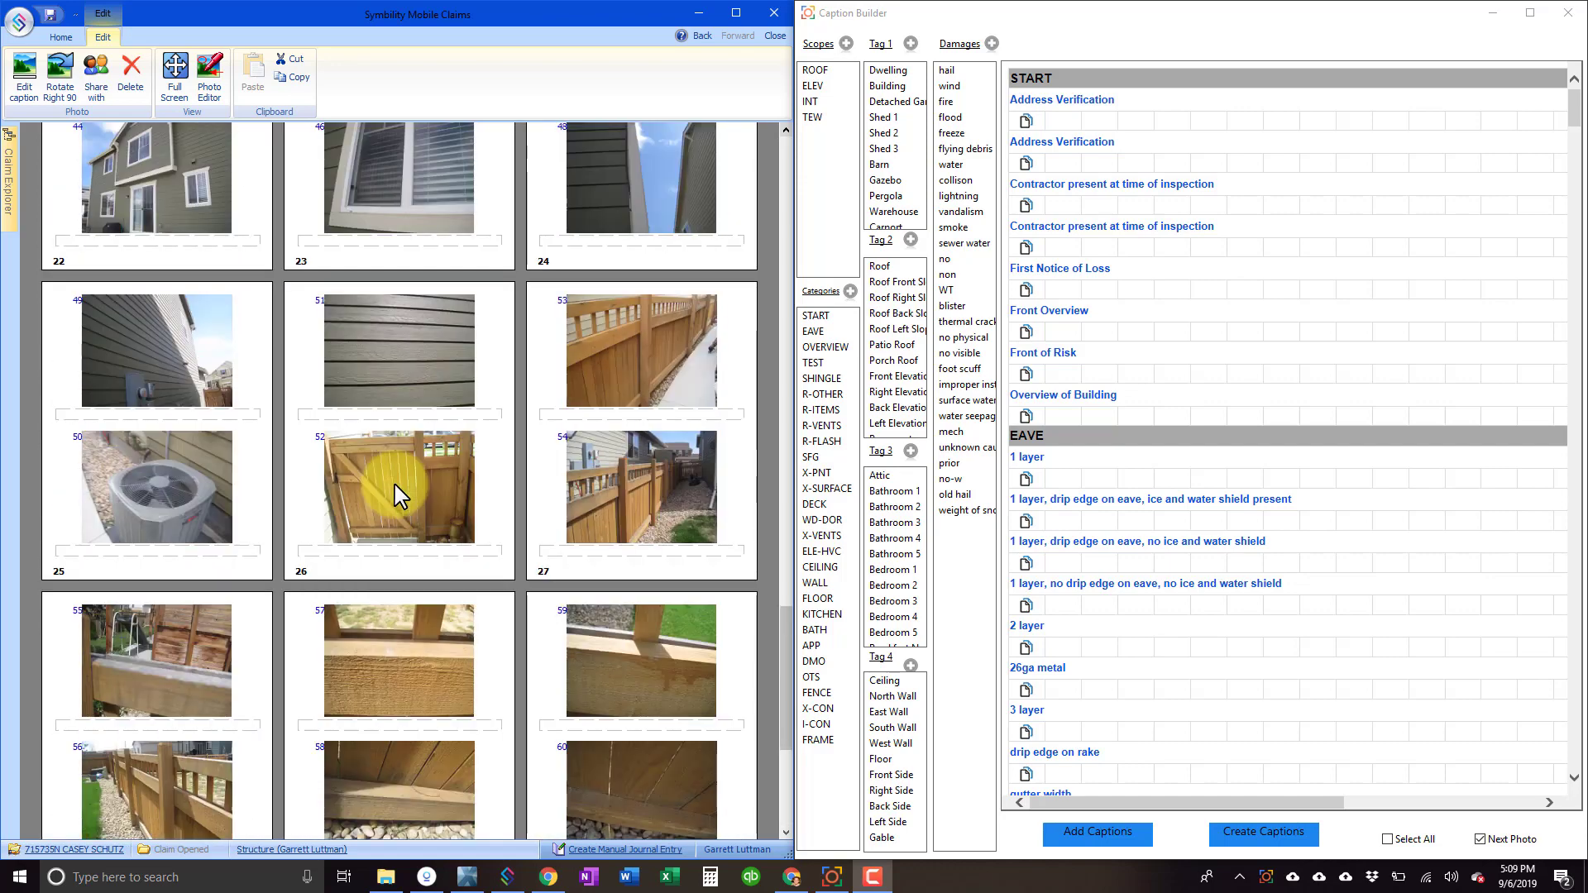
pyautogui.scroll(5, 399, 495)
pyautogui.scroll(5, 400, 495)
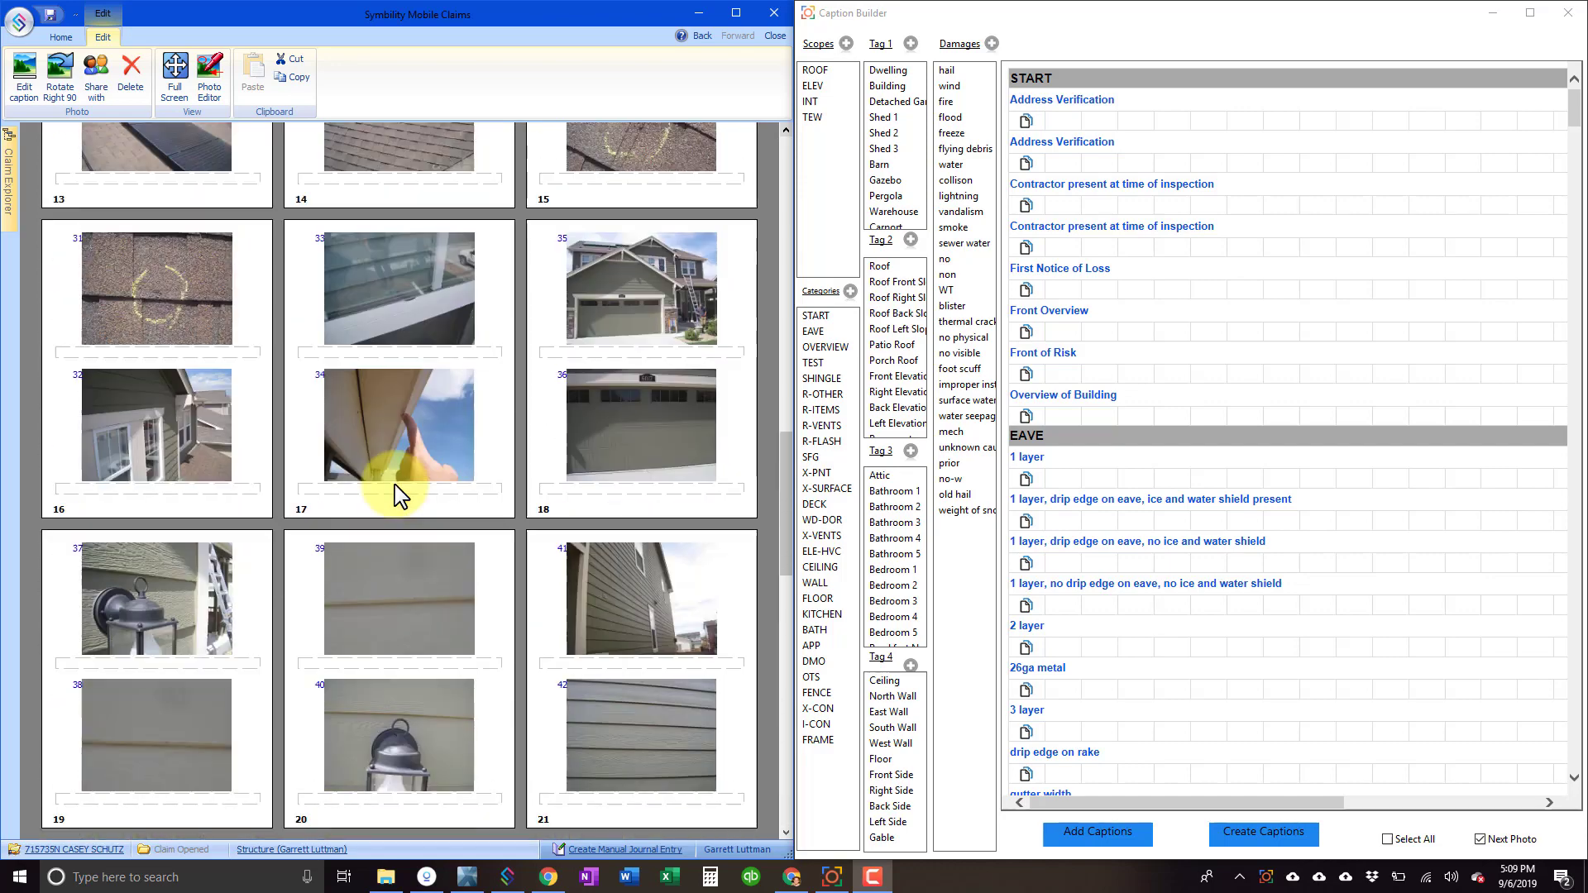
pyautogui.scroll(3, 400, 495)
pyautogui.scroll(2, 400, 495)
pyautogui.scroll(3, 400, 494)
pyautogui.scroll(2, 399, 495)
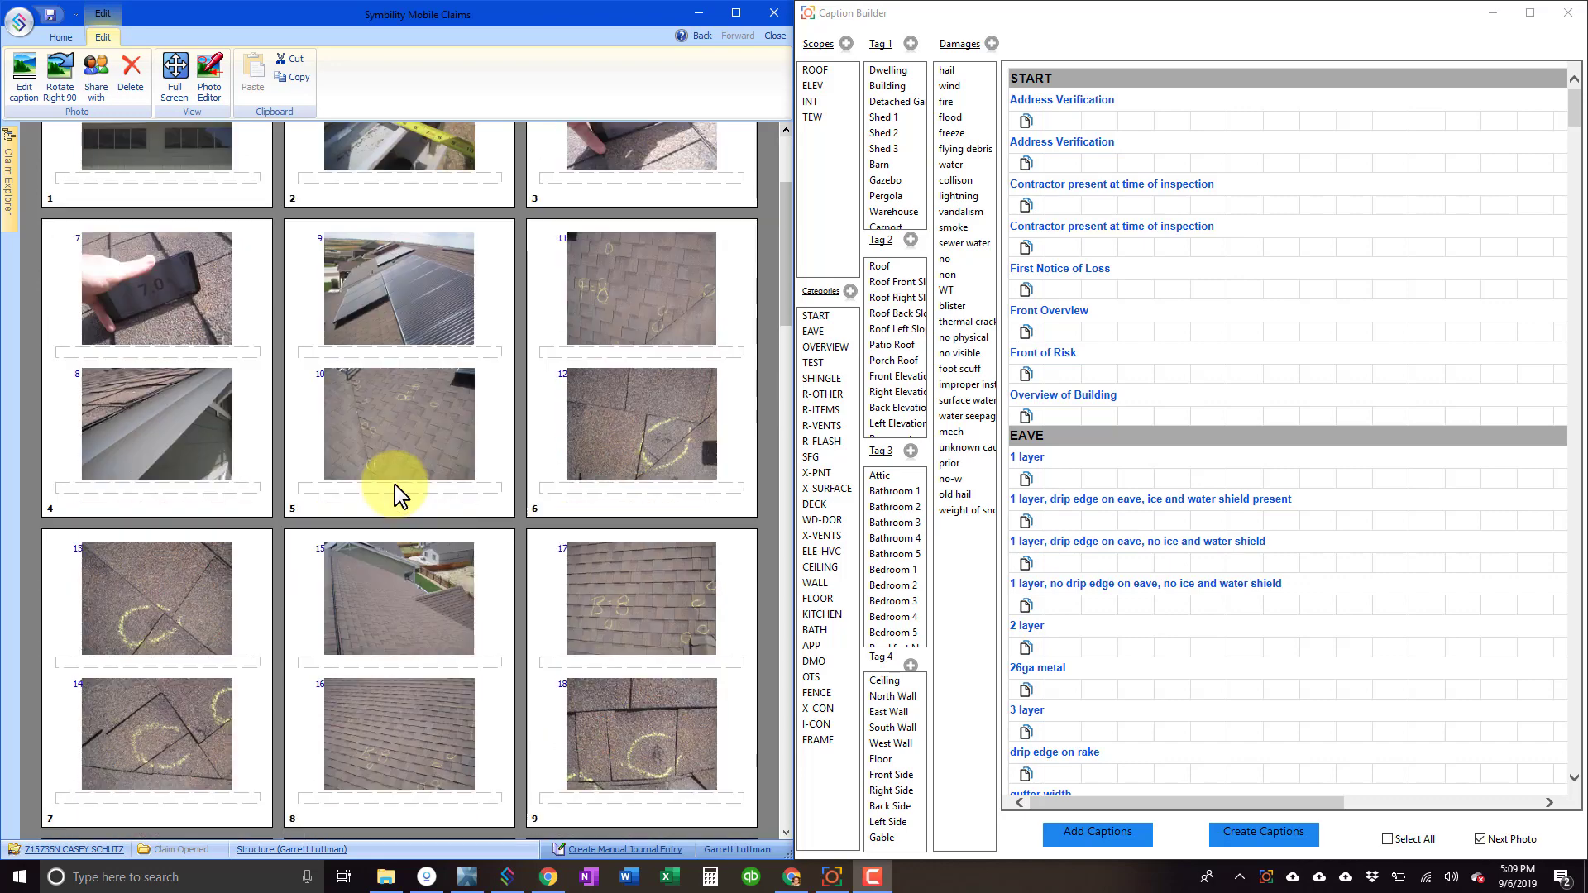
pyautogui.scroll(2, 399, 495)
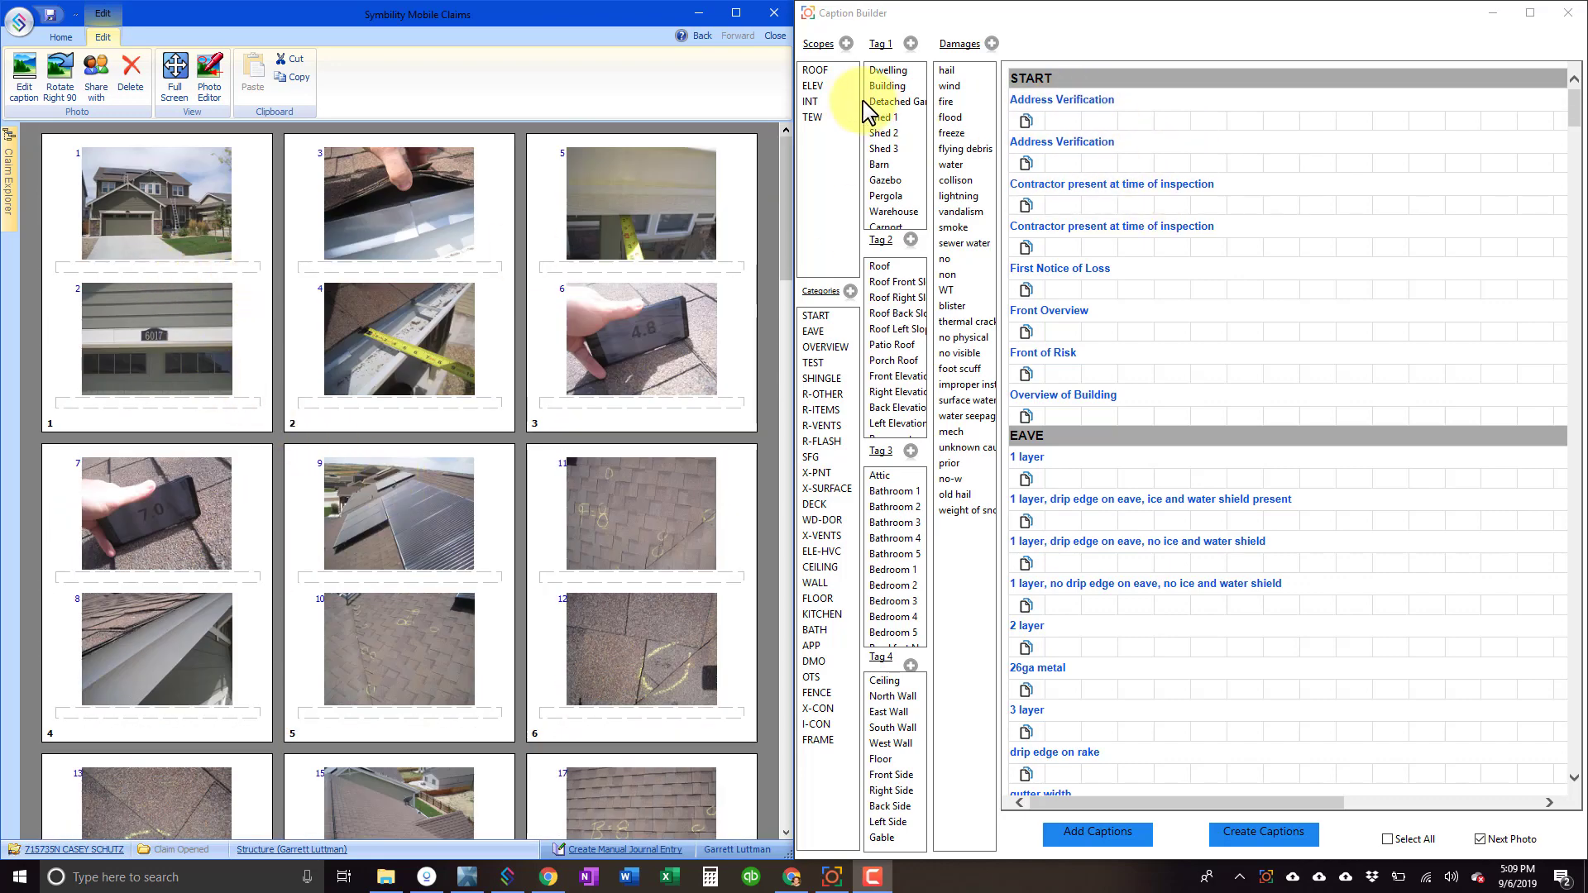
# - Select ROOF scope, Dwelling as Tag 1, and hail, wind, no and non damage terms
pyautogui.click(815, 70)
pyautogui.click(888, 70)
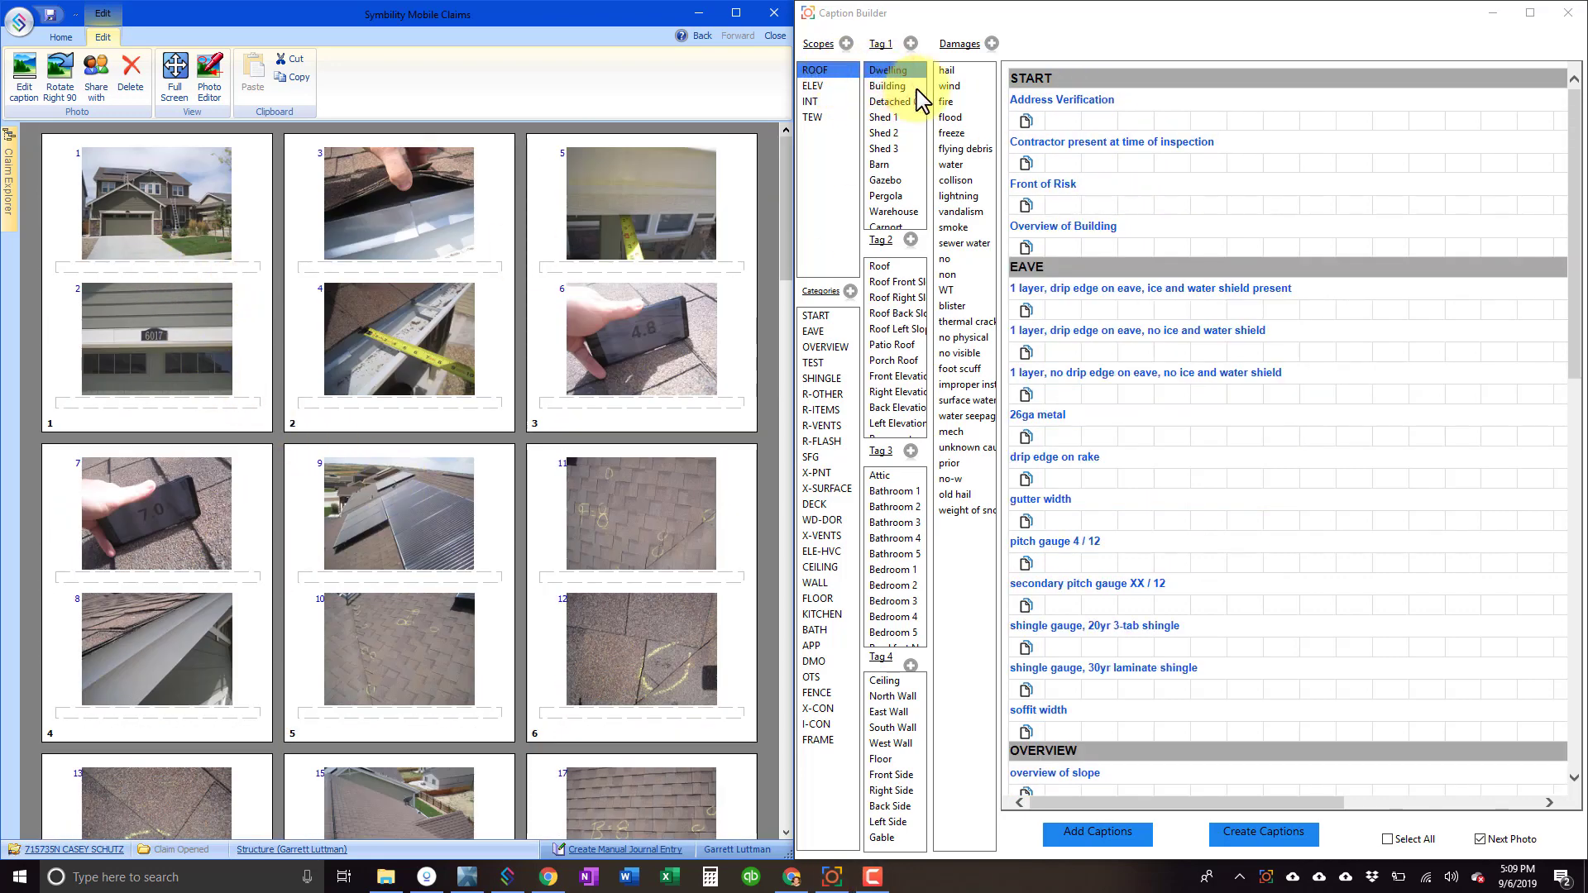
pyautogui.click(960, 71)
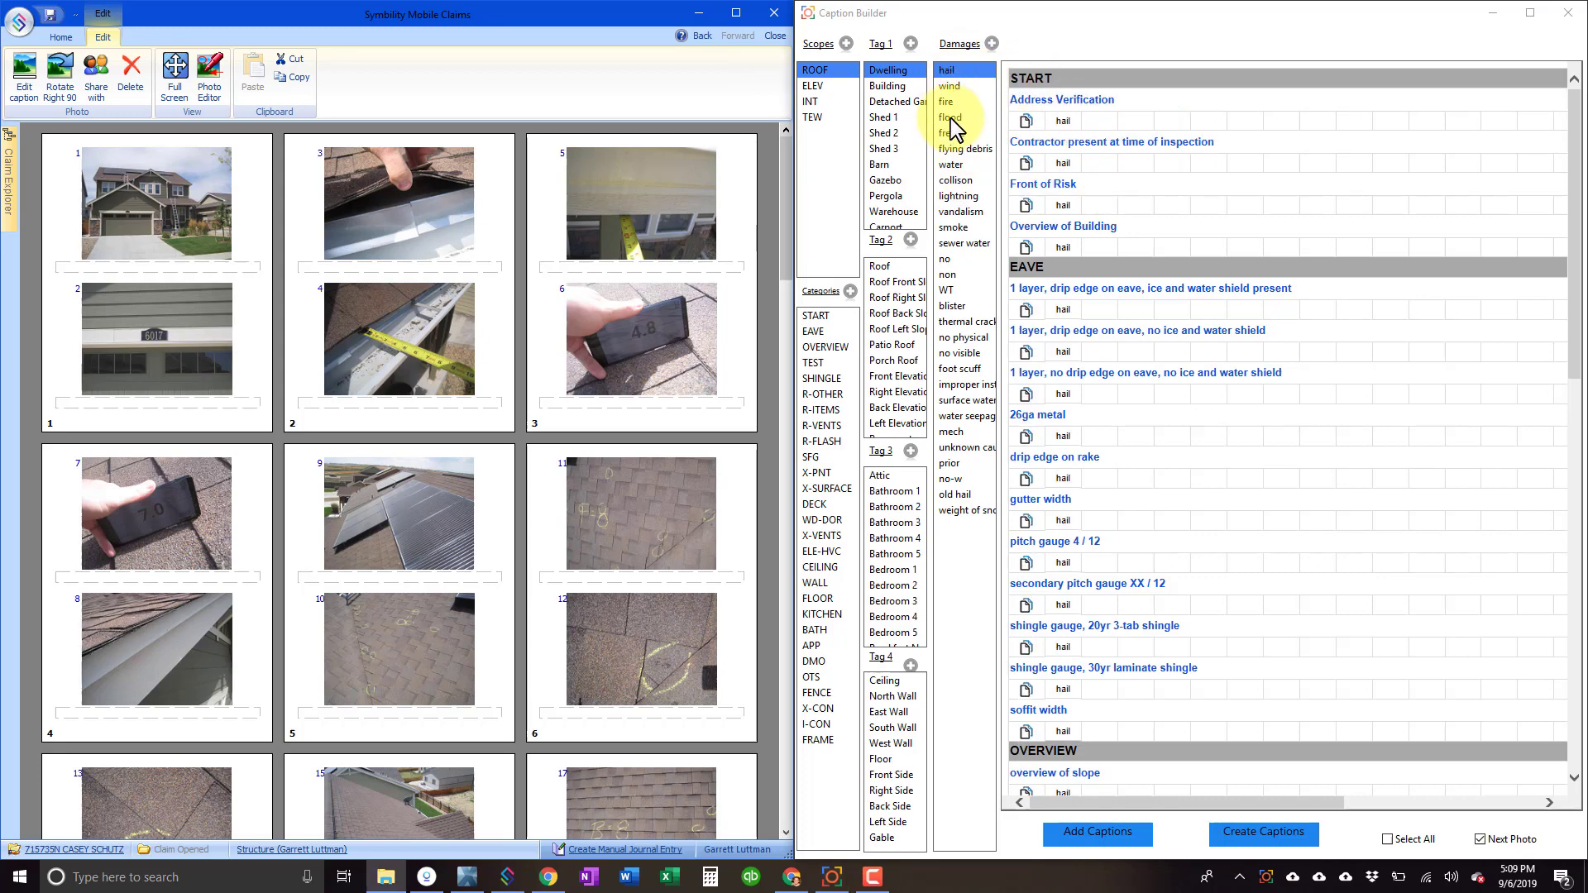
pyautogui.click(951, 87)
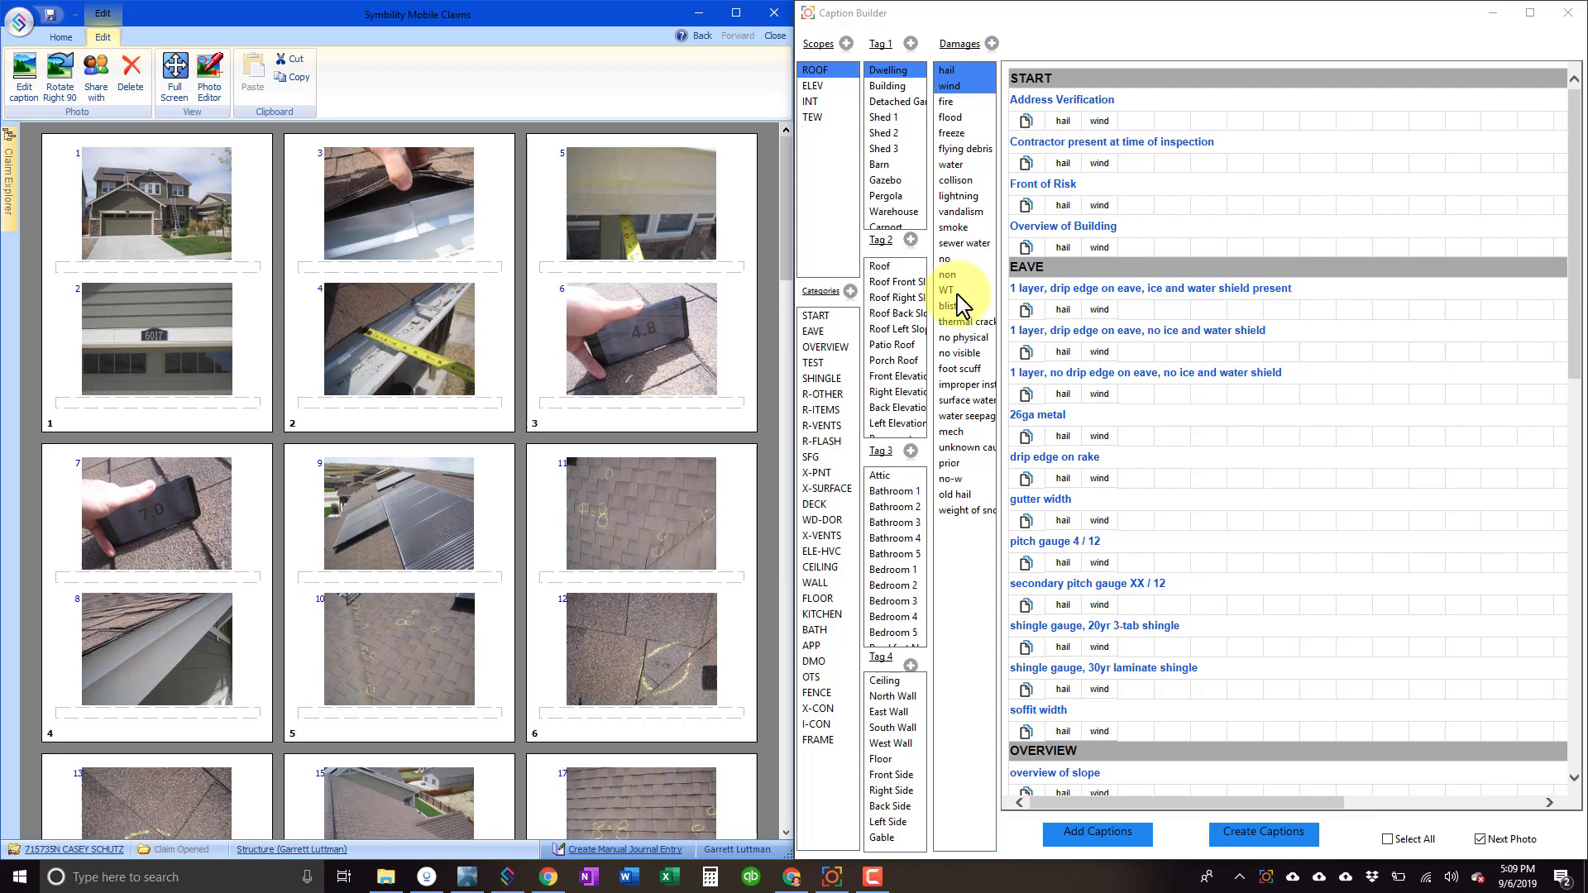
pyautogui.click(949, 260)
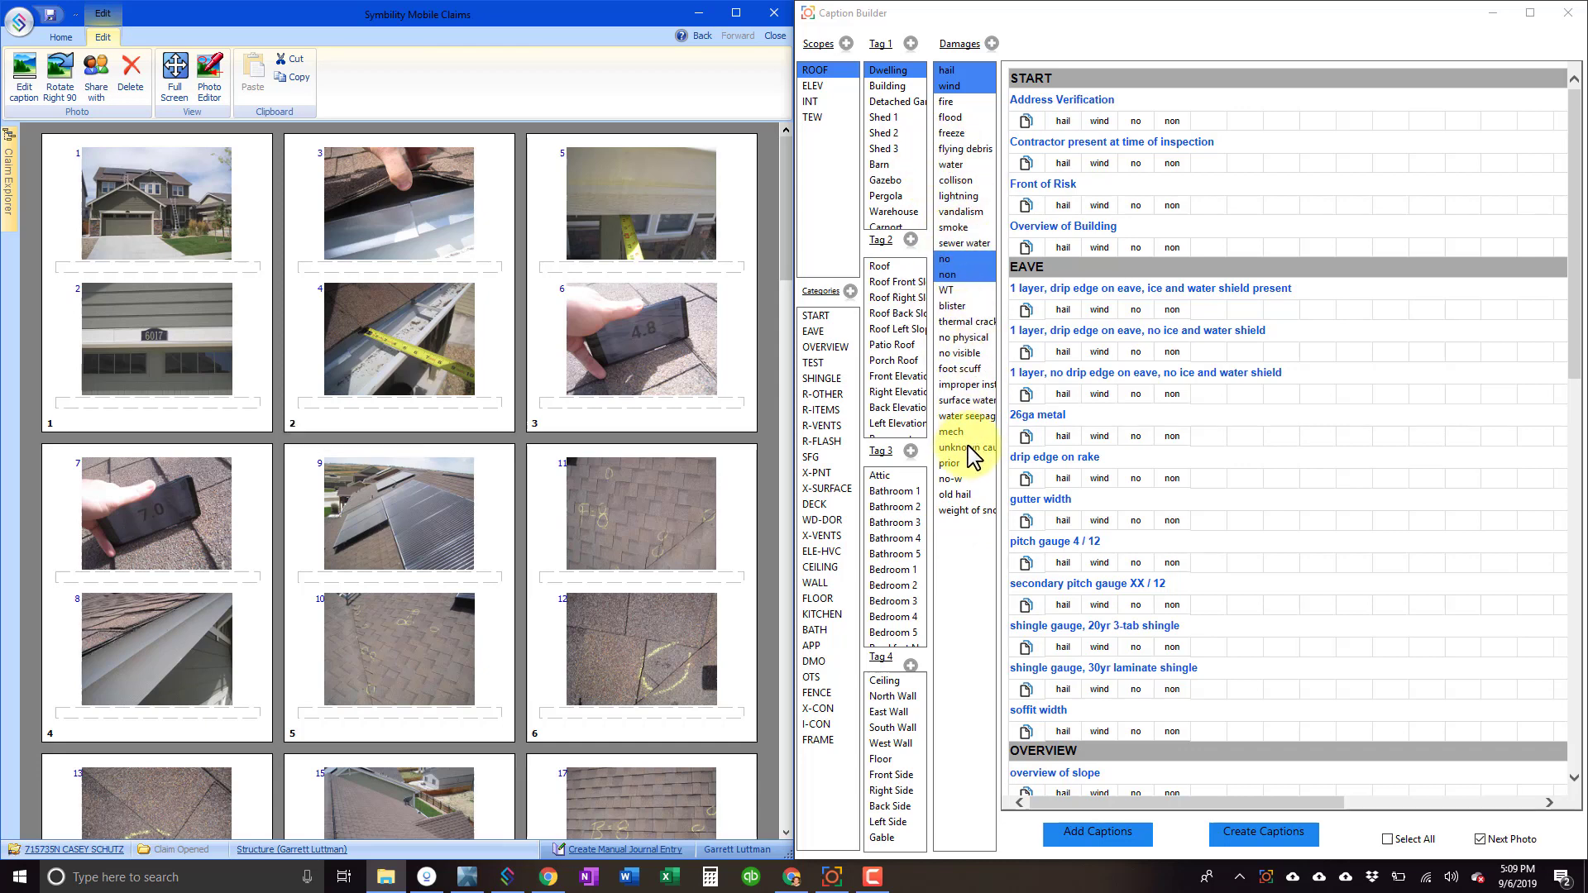
pyautogui.click(817, 71)
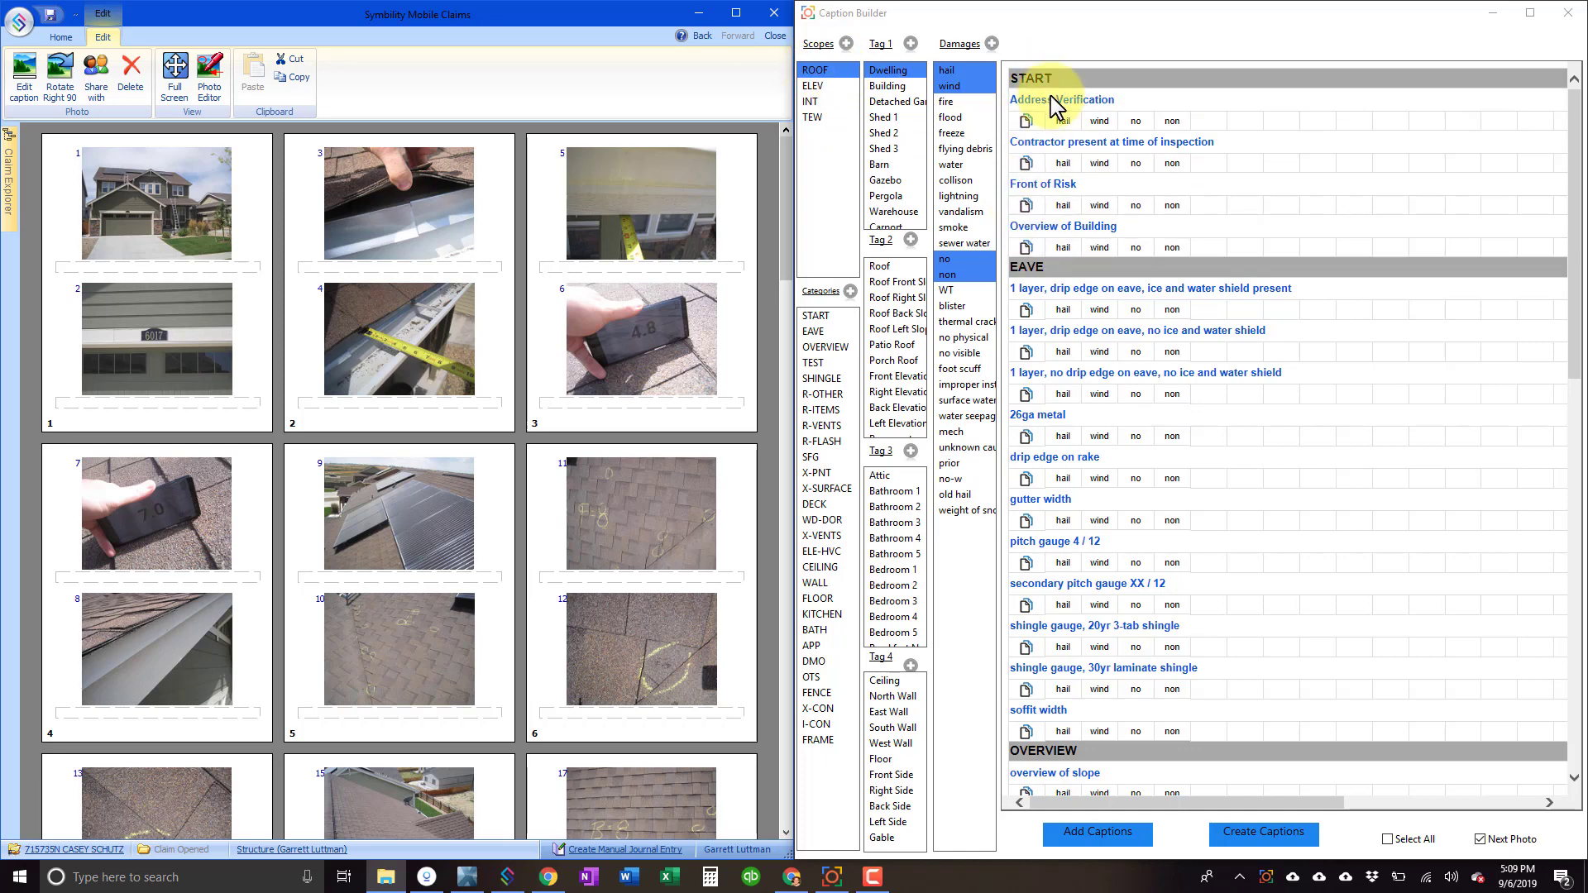
# - Caption photo 1 as 'Dwelling : Front of Risk' in the Photo Caption dialog
pyautogui.doubleClick(234, 261)
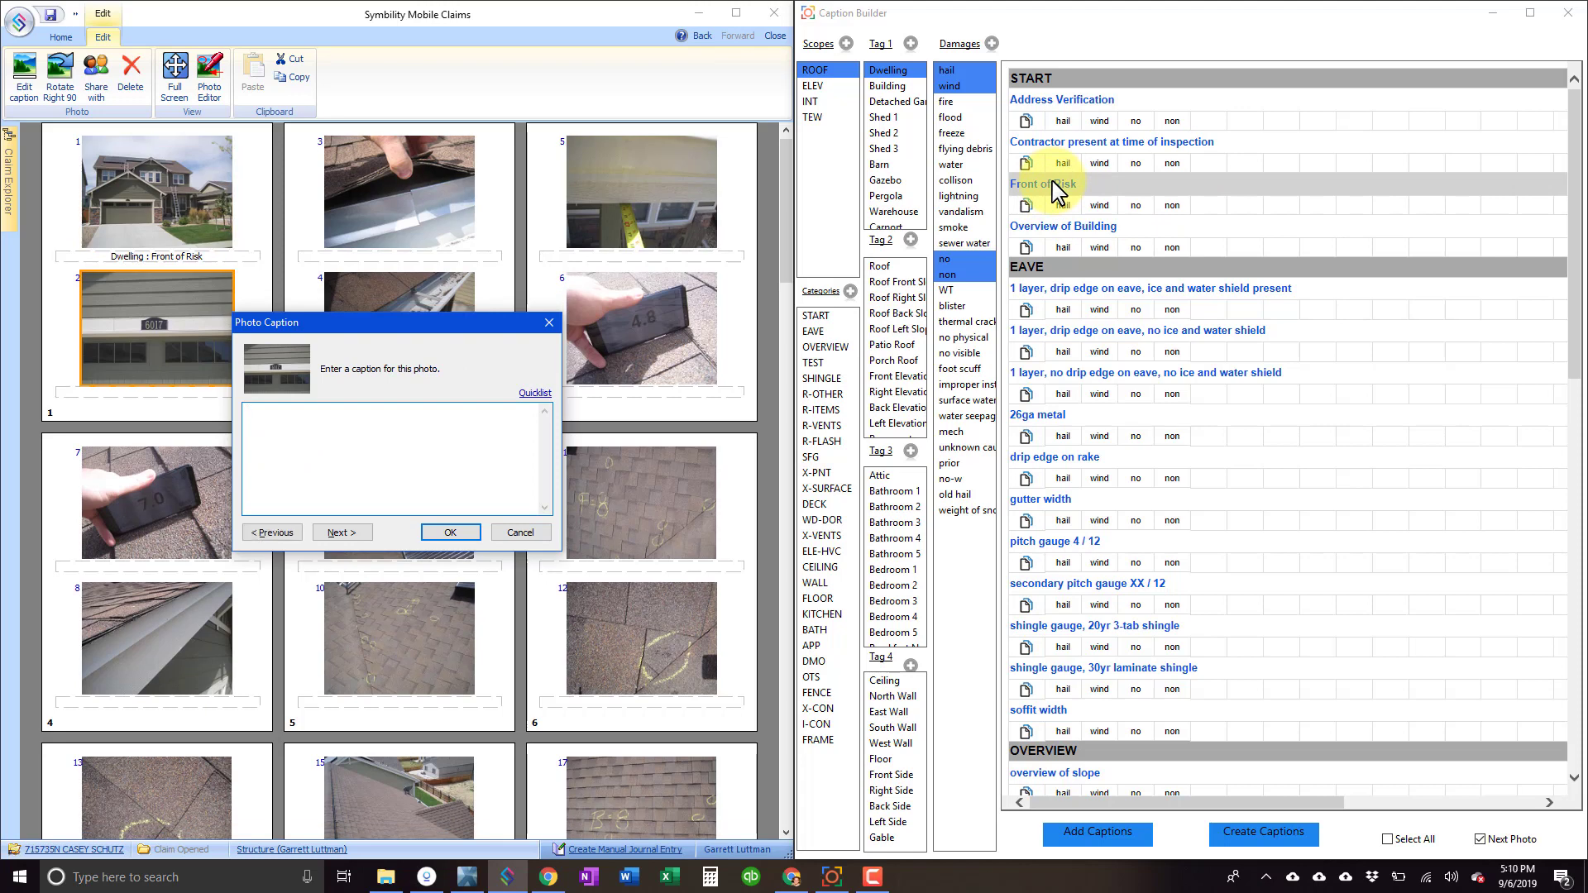
pyautogui.click(327, 427)
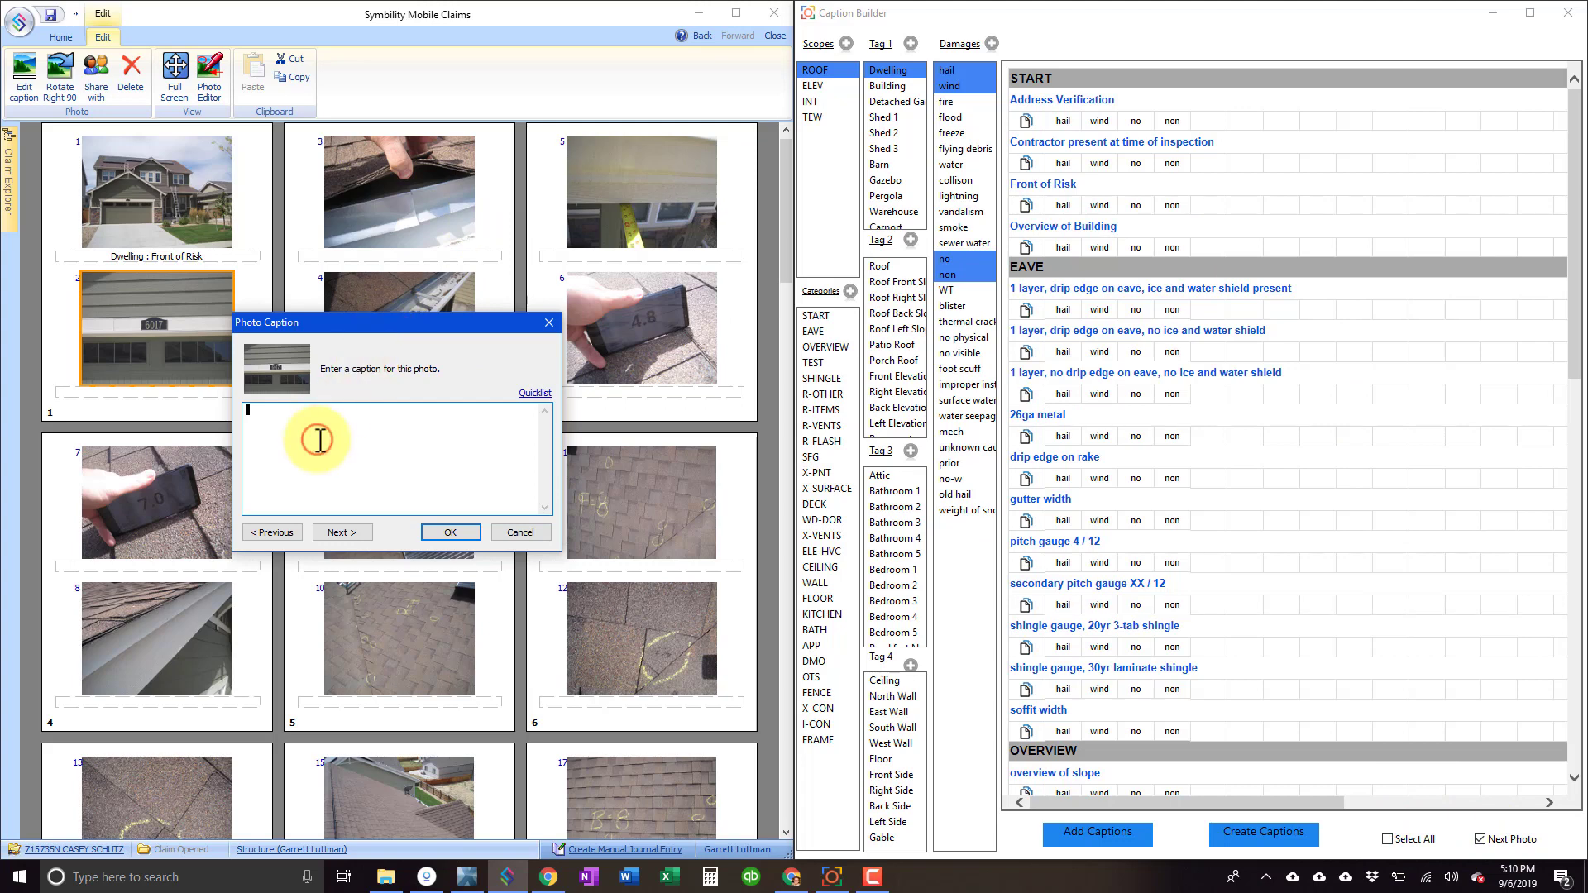
pyautogui.click(1388, 839)
pyautogui.click(379, 421)
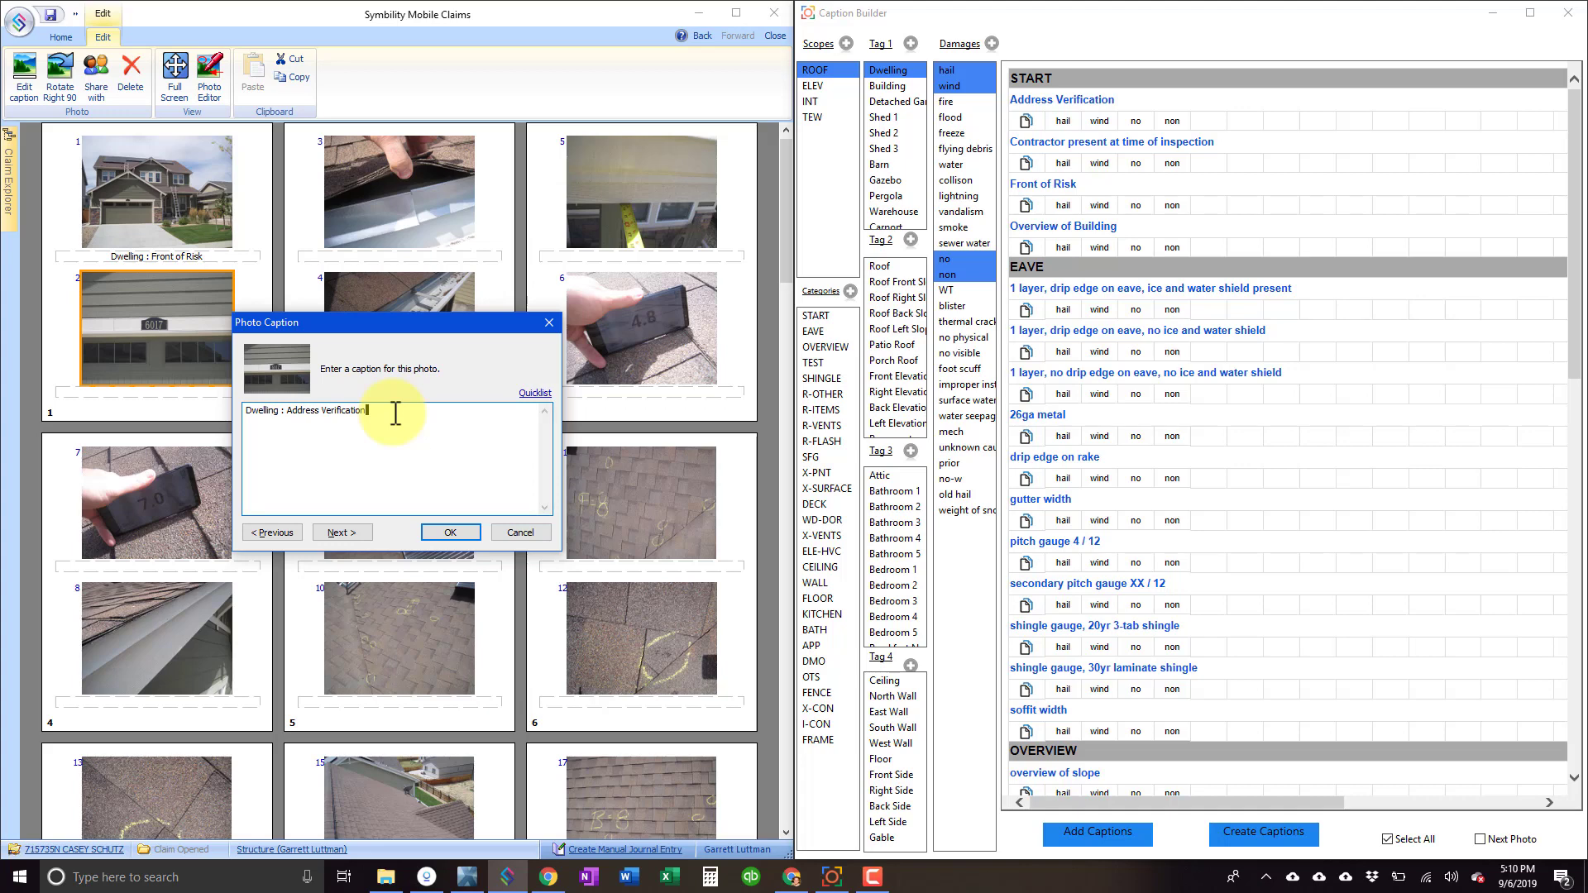
# - Clear photo 2's stray caption, turn off Select All and enable Next Photo
pyautogui.tripleClick(374, 435)
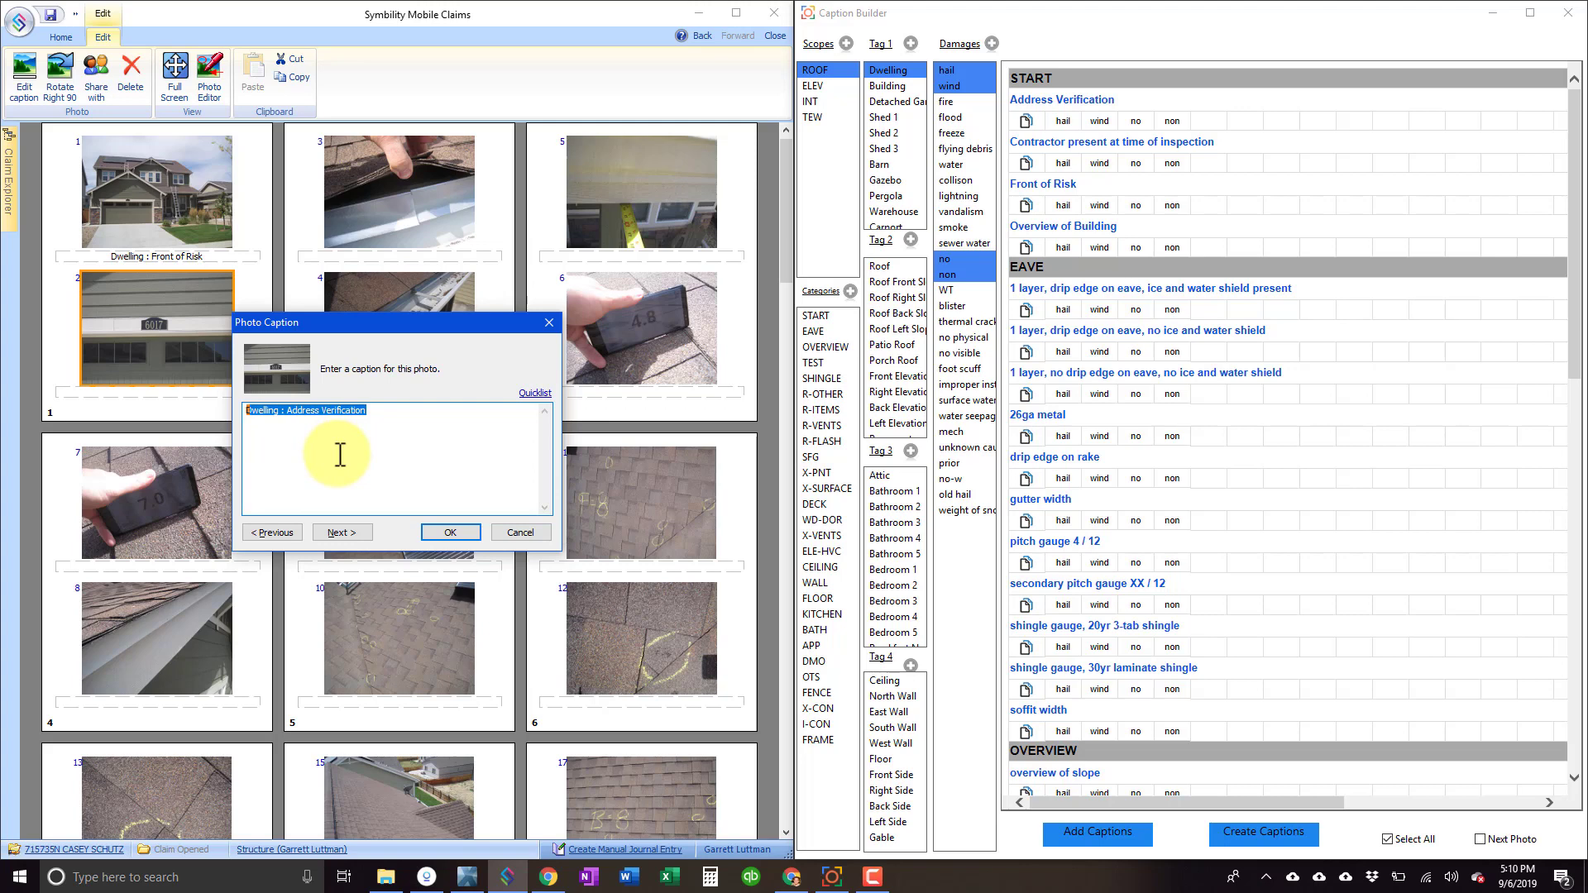
pyautogui.press('BackSpace')
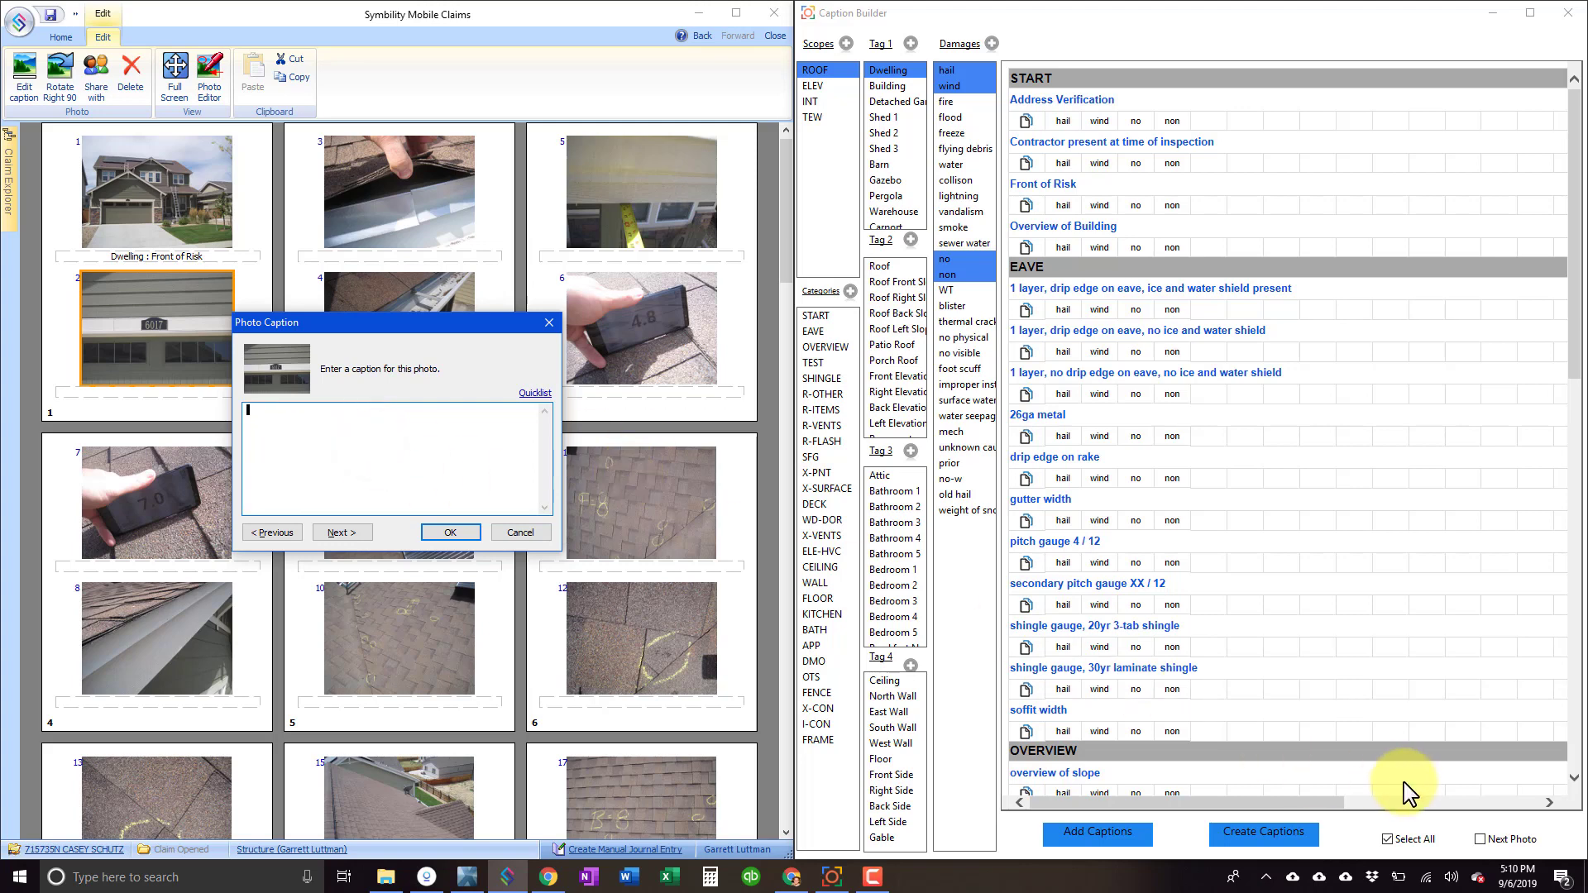
pyautogui.click(1409, 838)
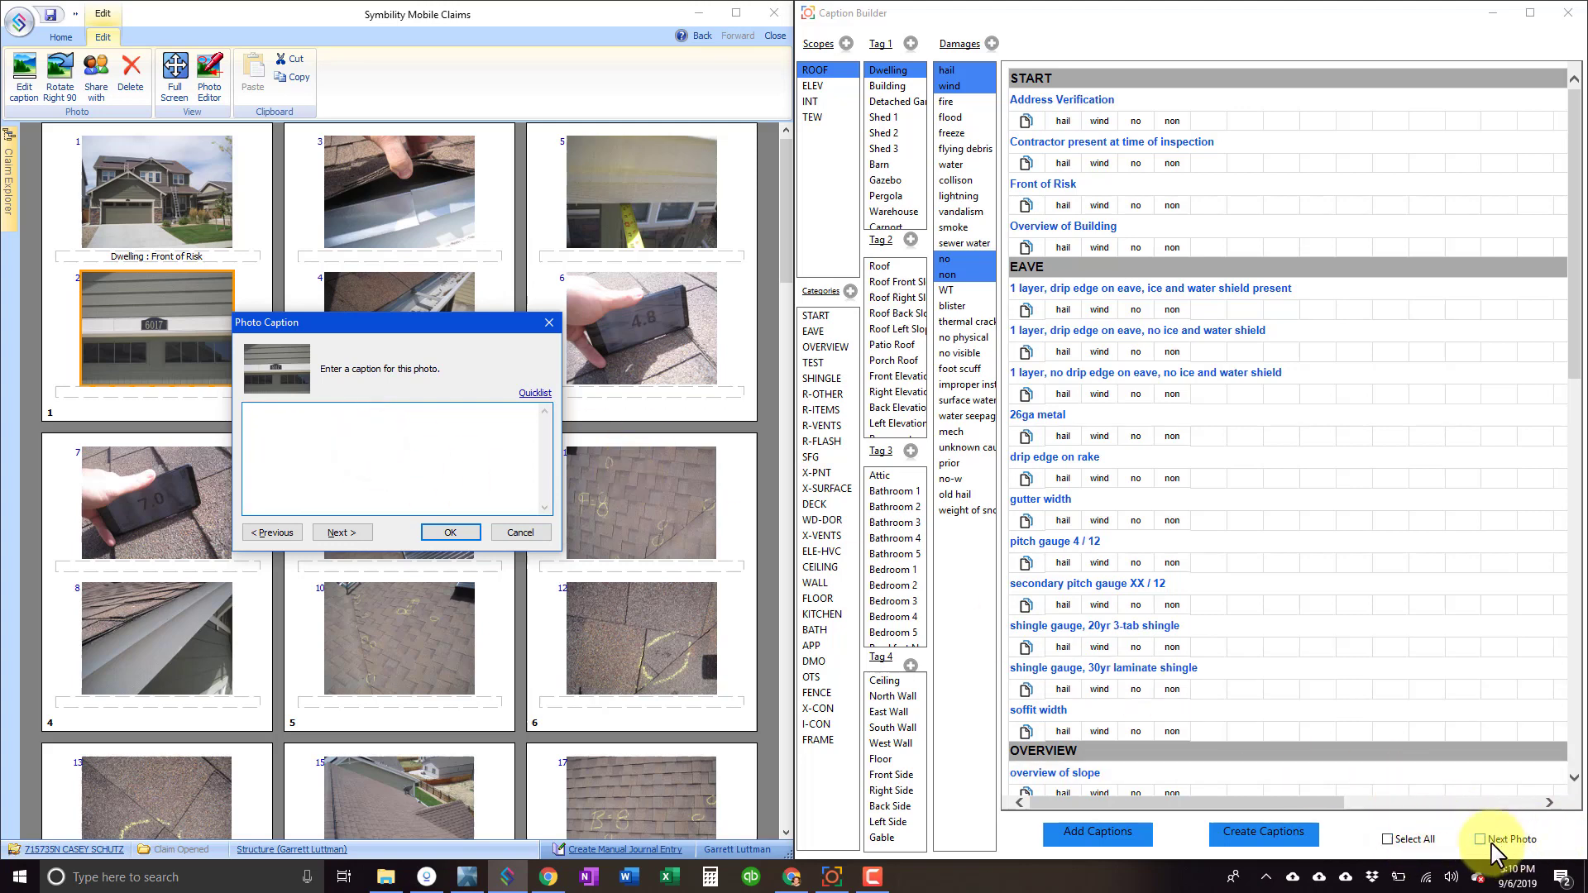
pyautogui.click(1526, 840)
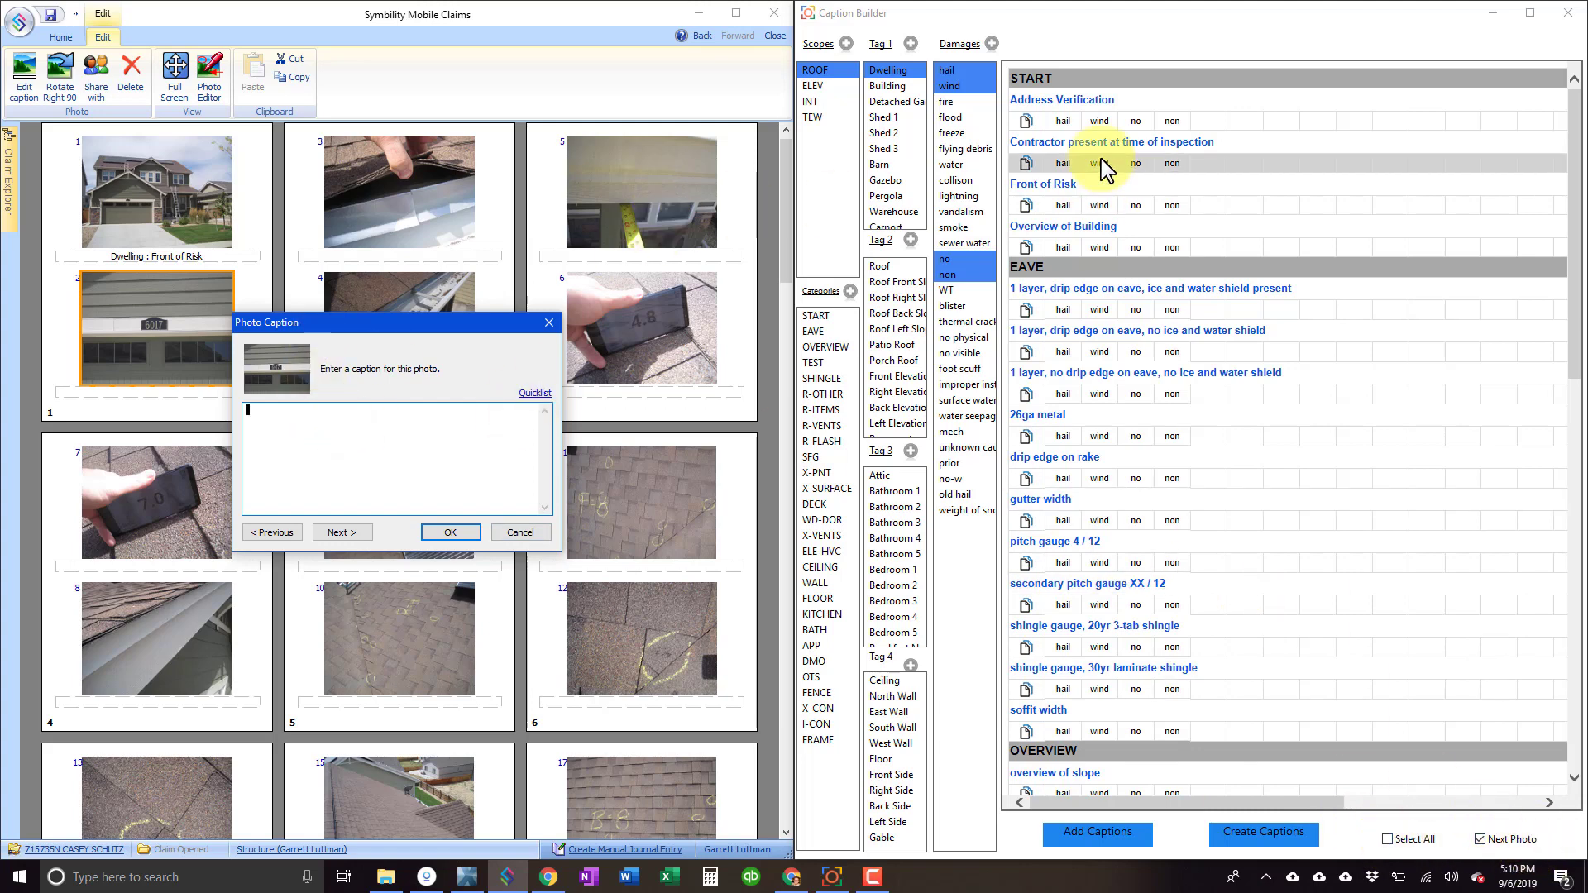
# - Caption photos 2–6: Address Verification, Roof tag, gutter width, soffit width, pitch gauge 4 / 12
pyautogui.click(1111, 117)
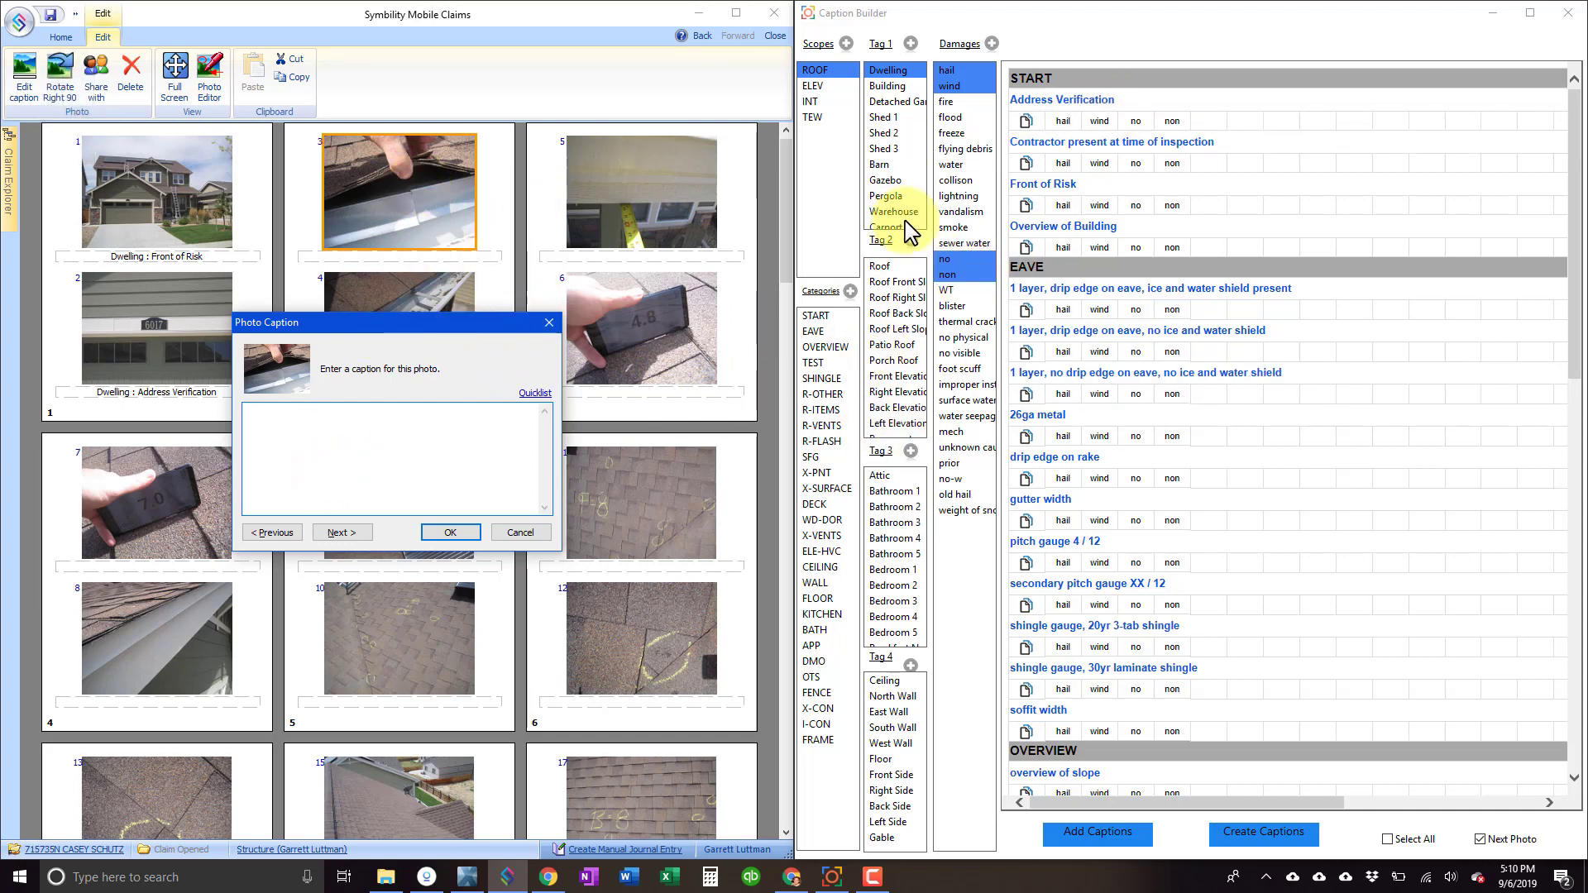
pyautogui.click(882, 270)
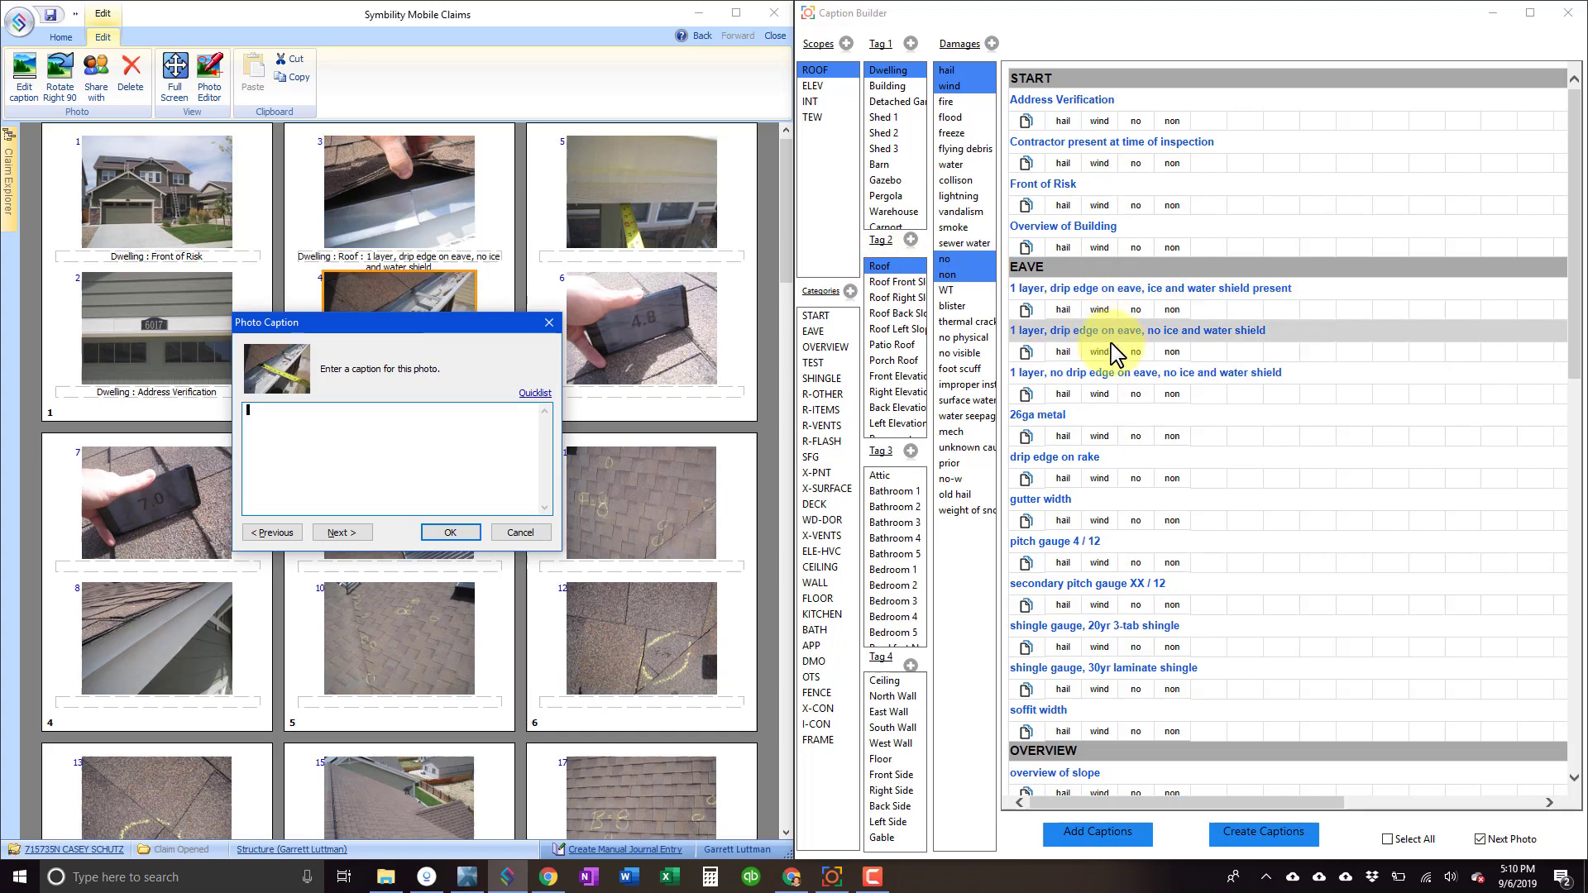
pyautogui.click(1063, 502)
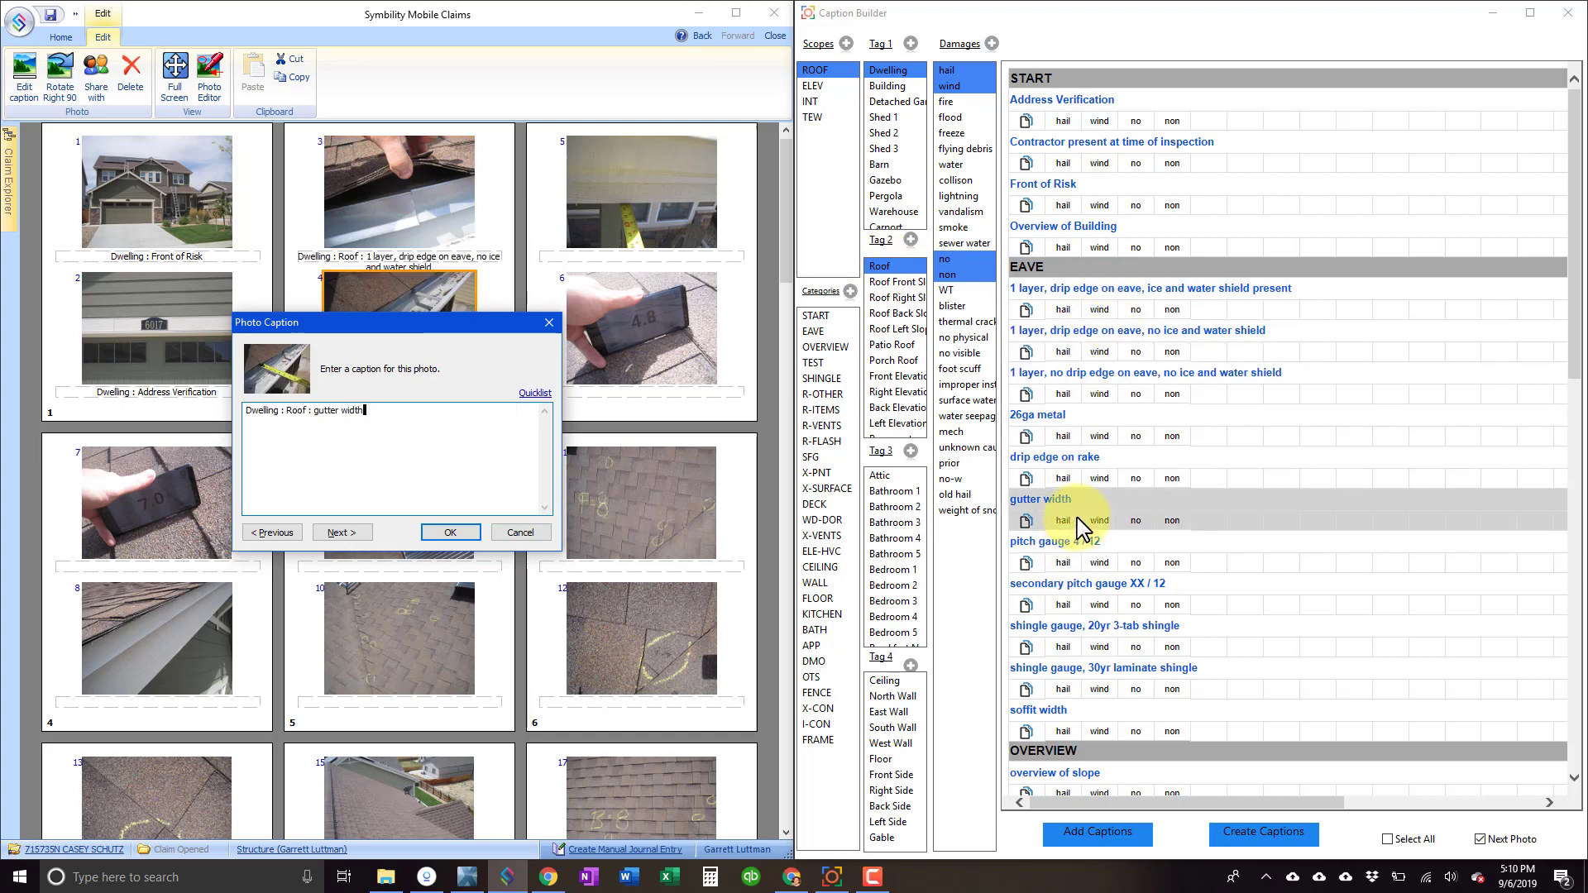
pyautogui.click(1107, 713)
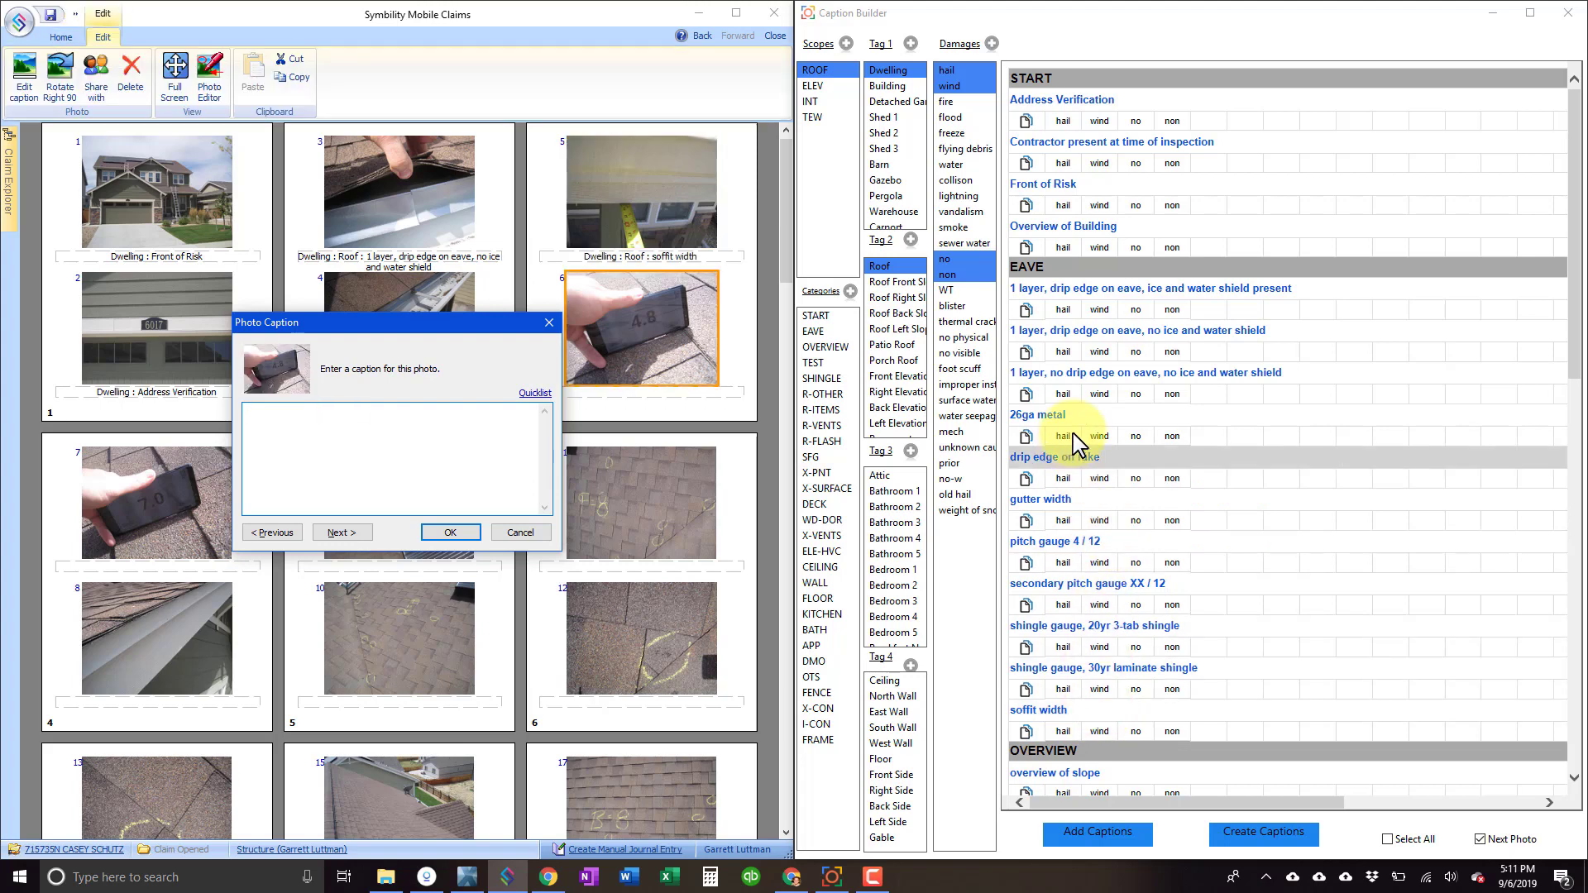
pyautogui.click(1063, 541)
# - Correct photo 6's pitch value and caption photo 7 as secondary pitch gauge
pyautogui.click(290, 532)
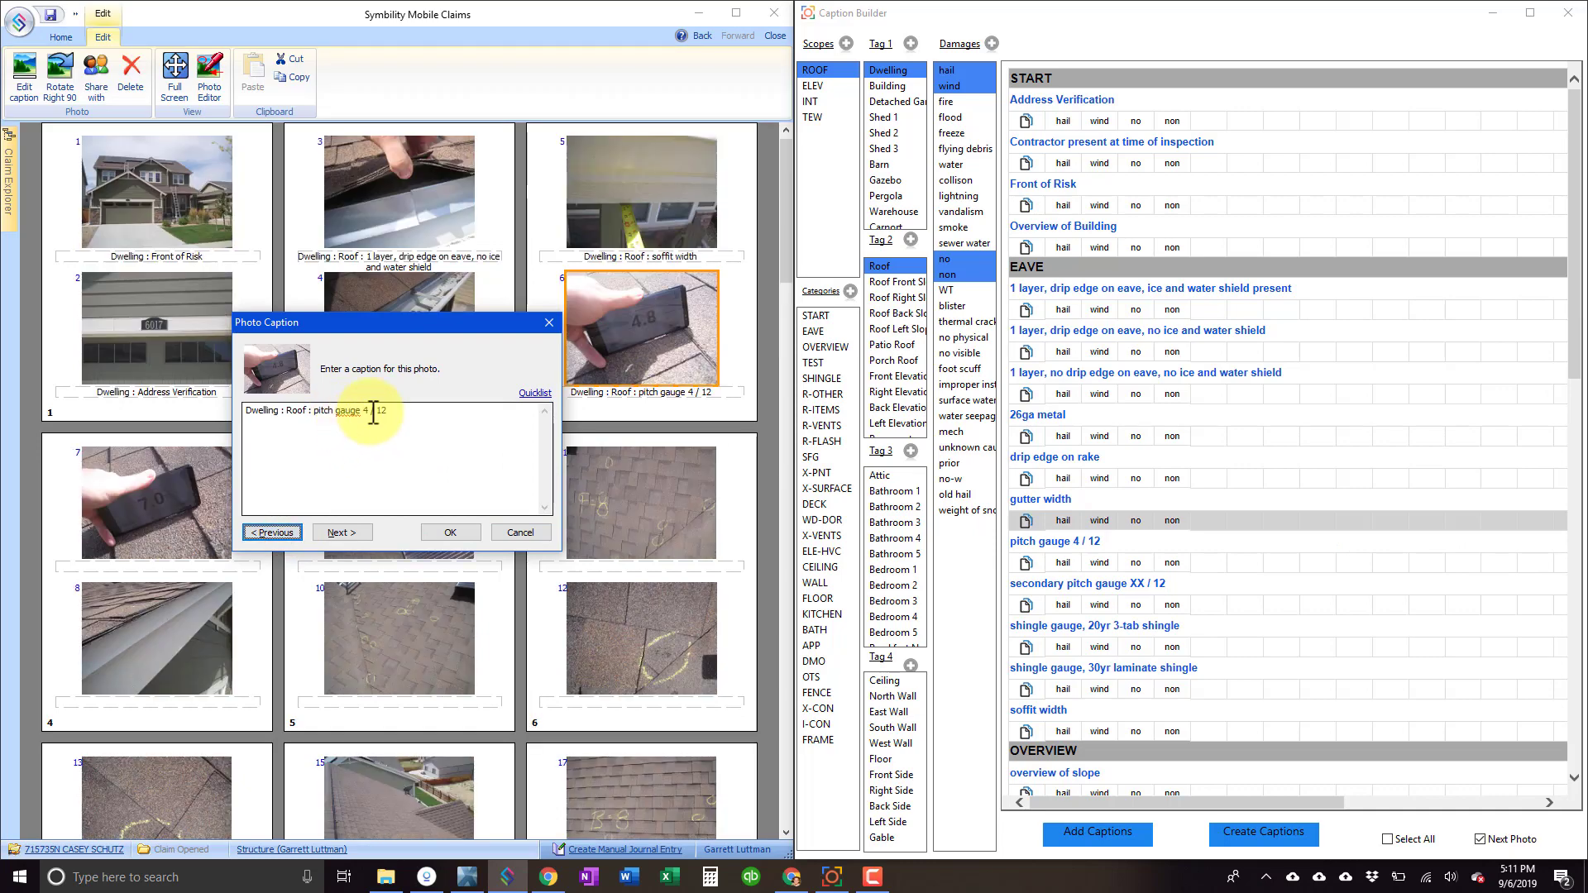
pyautogui.click(373, 411)
pyautogui.write('5')
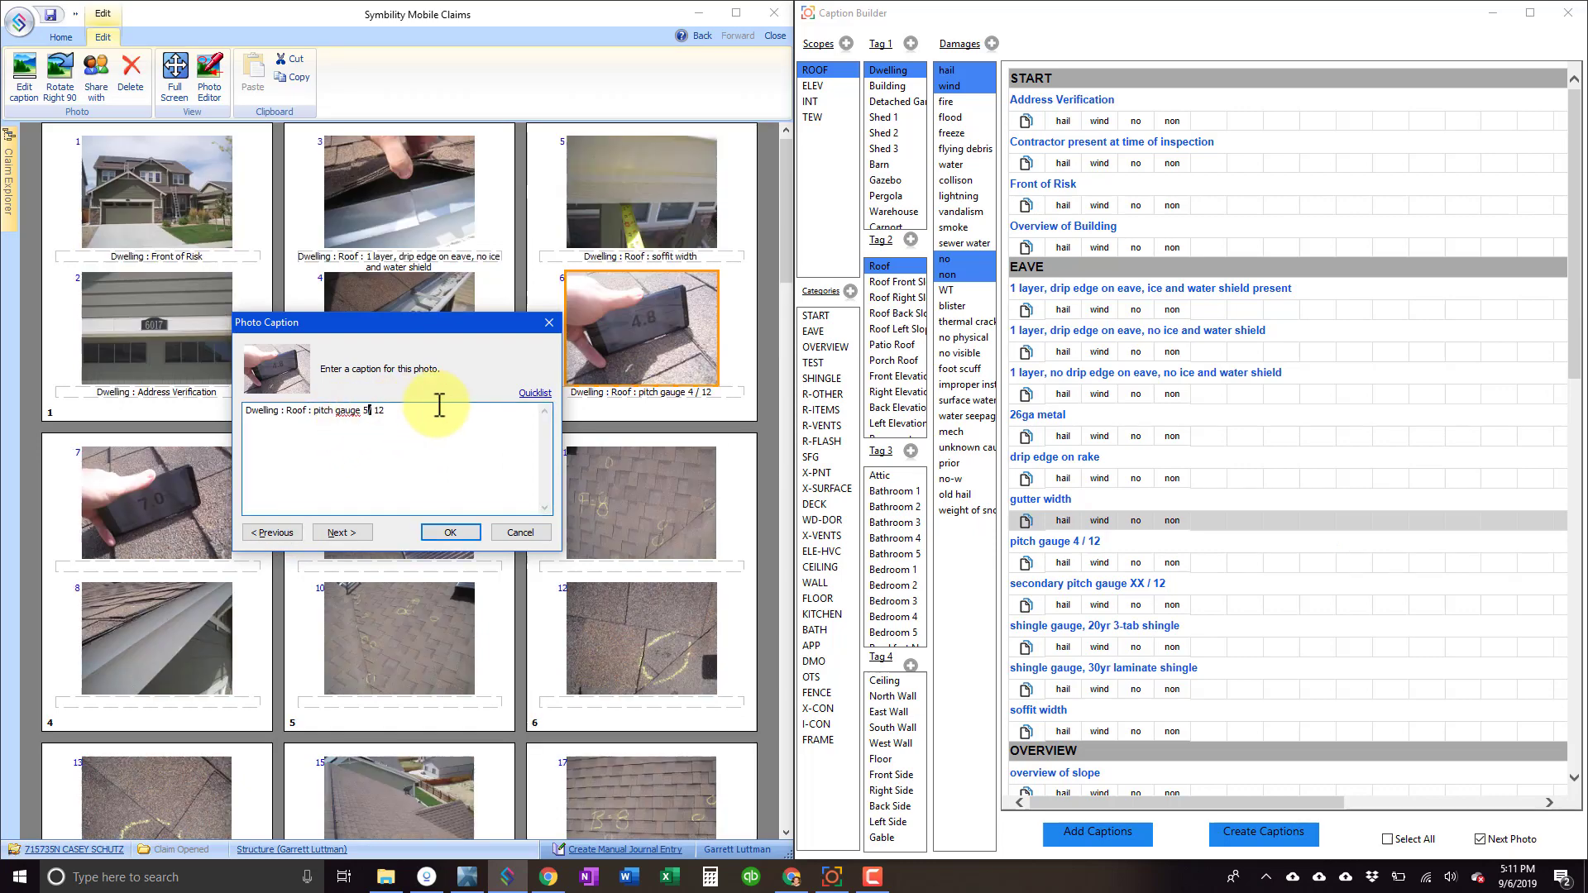
pyautogui.press('Return')
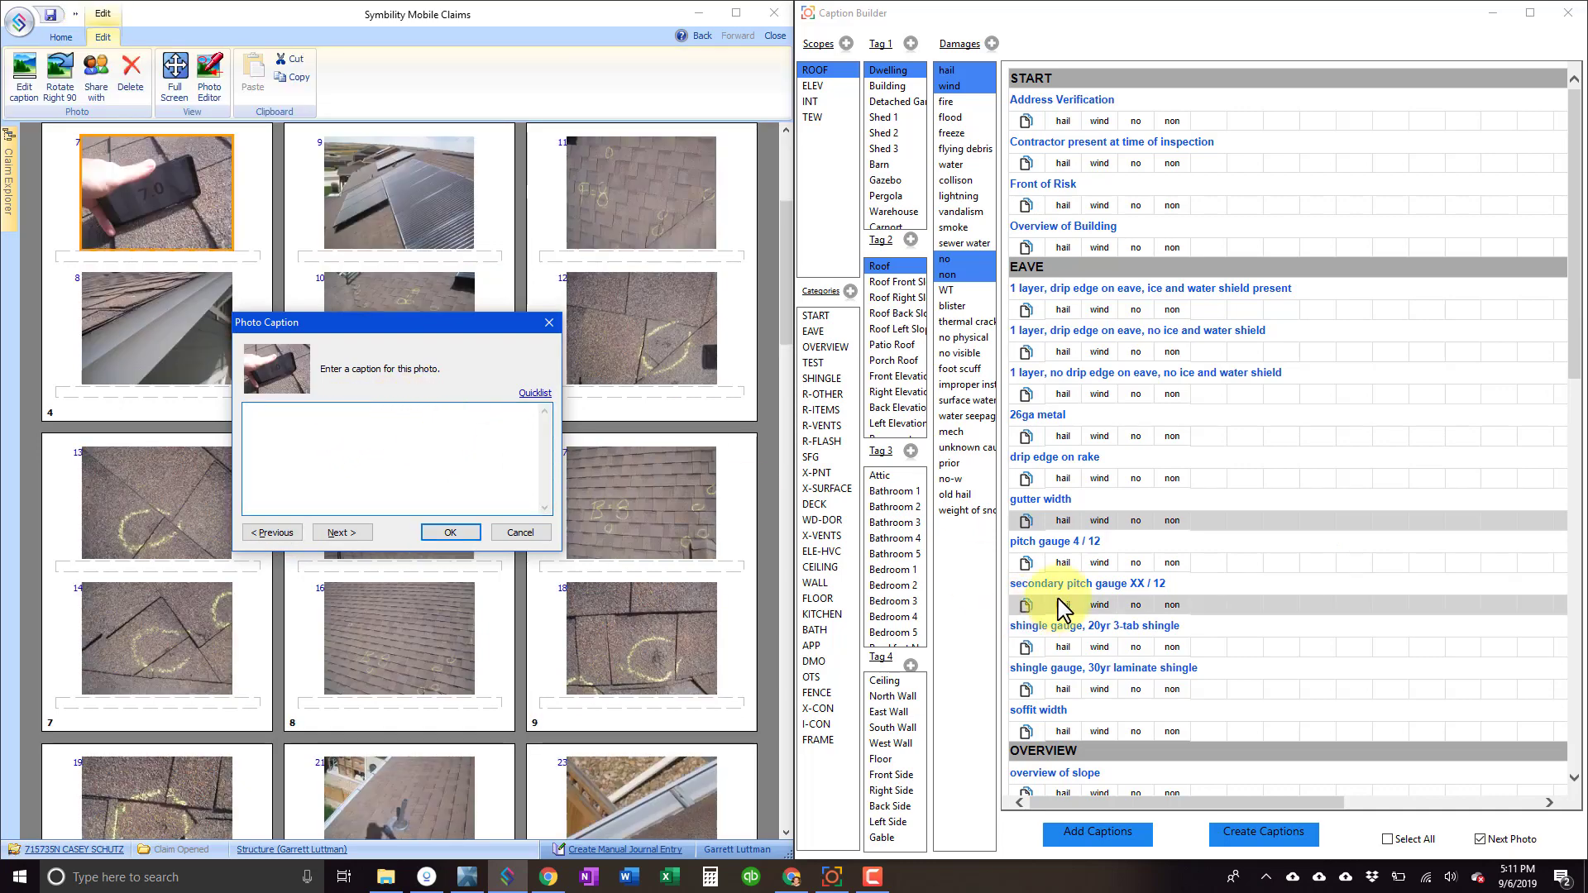
pyautogui.click(1107, 603)
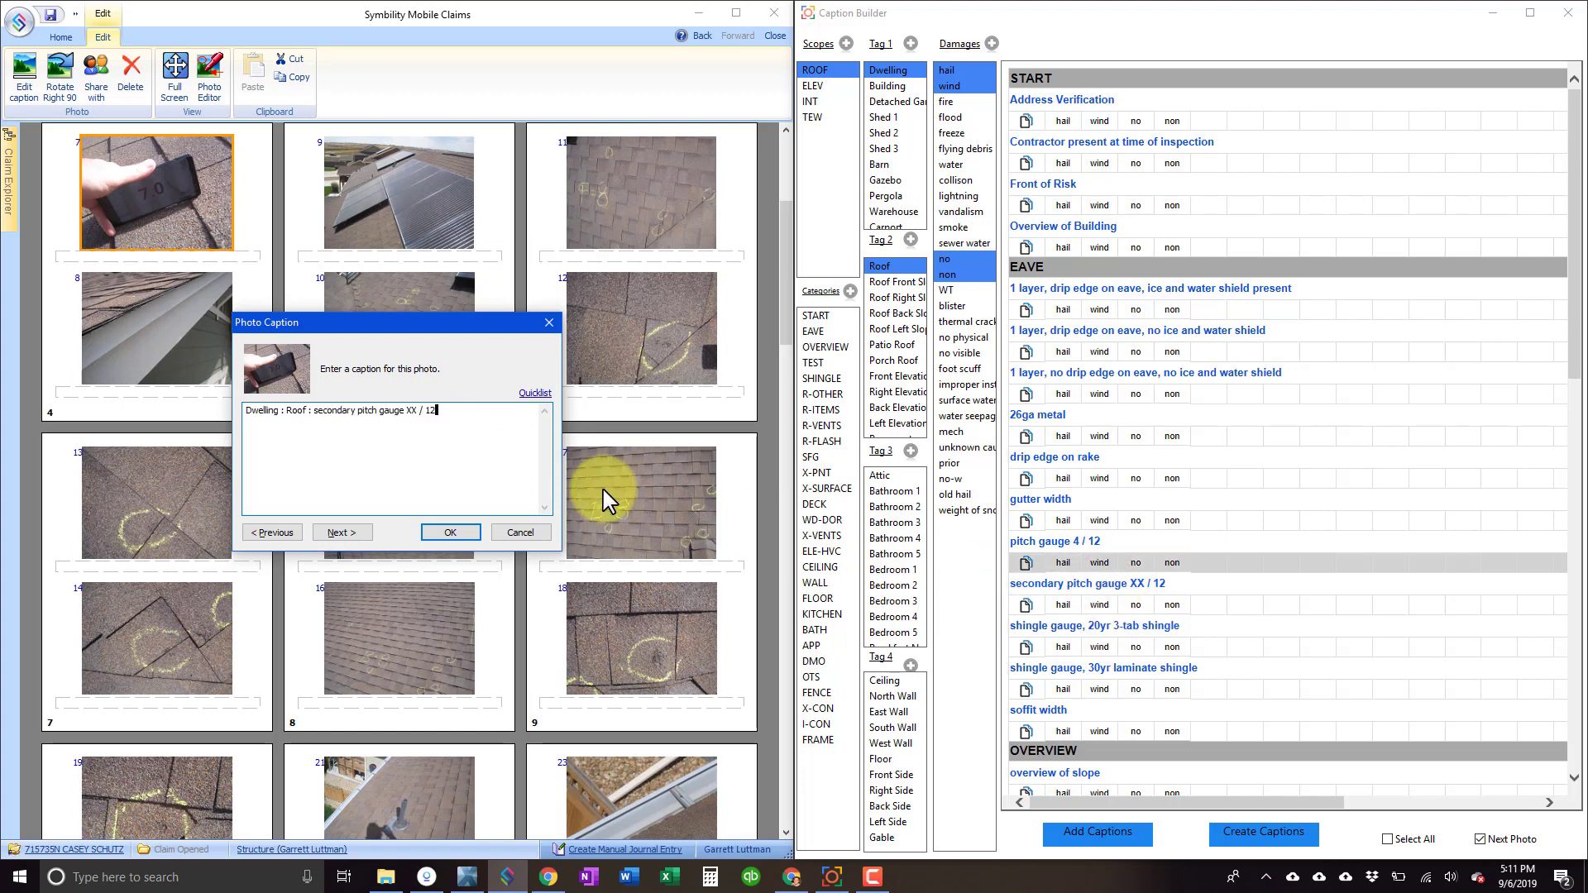
pyautogui.press('Return')
# - Set photo 7's pitch to 7 / 12 and caption photo 8 as drip edge on rake
pyautogui.click(267, 533)
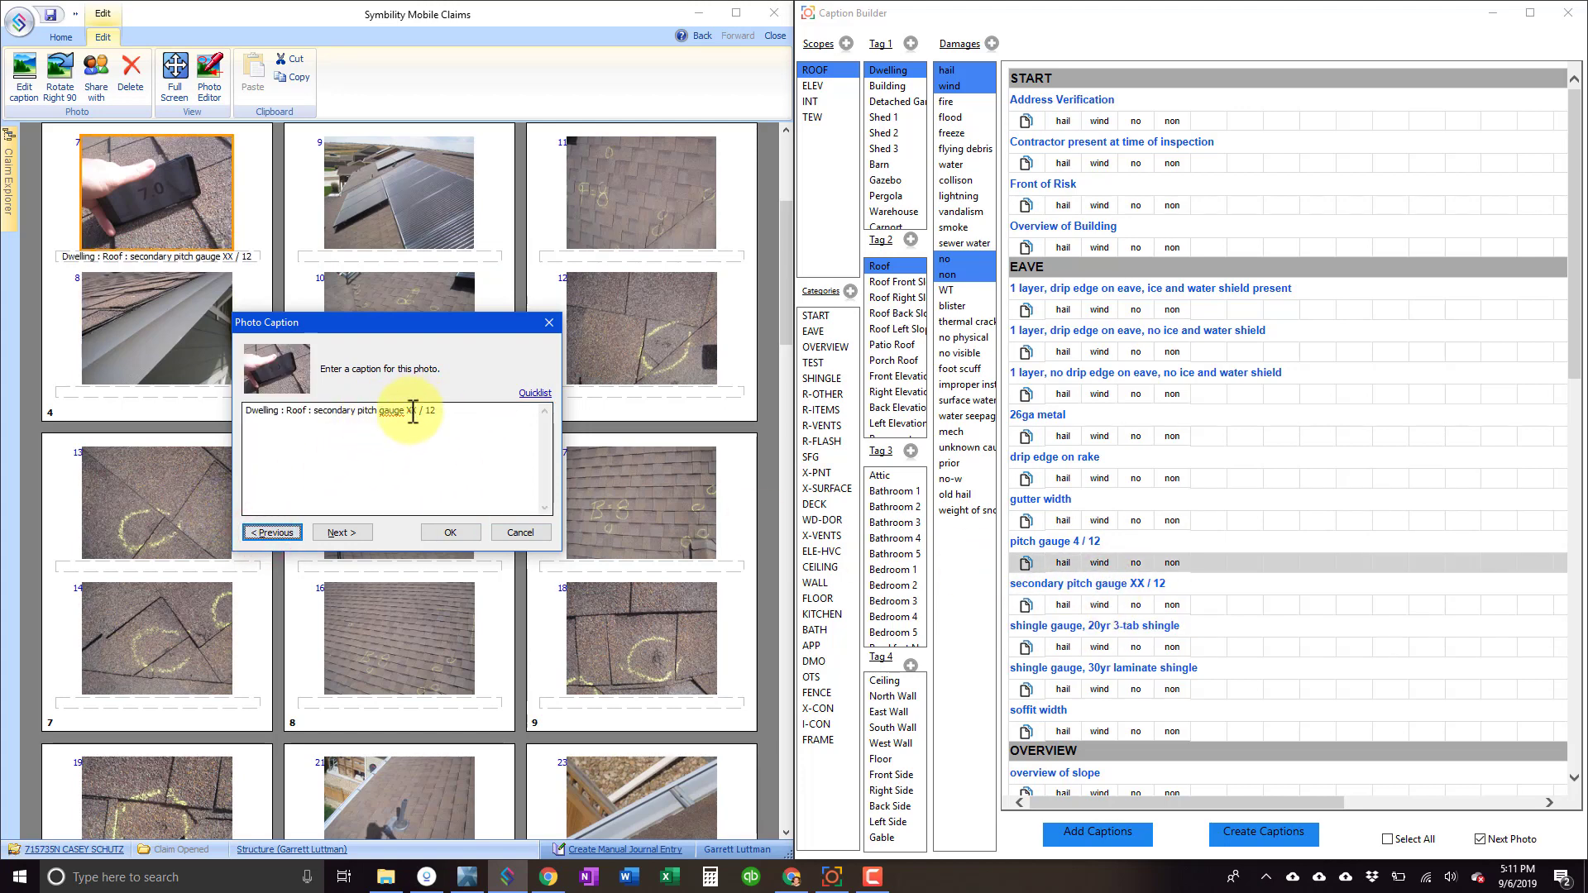
pyautogui.doubleClick(413, 412)
pyautogui.press('Return')
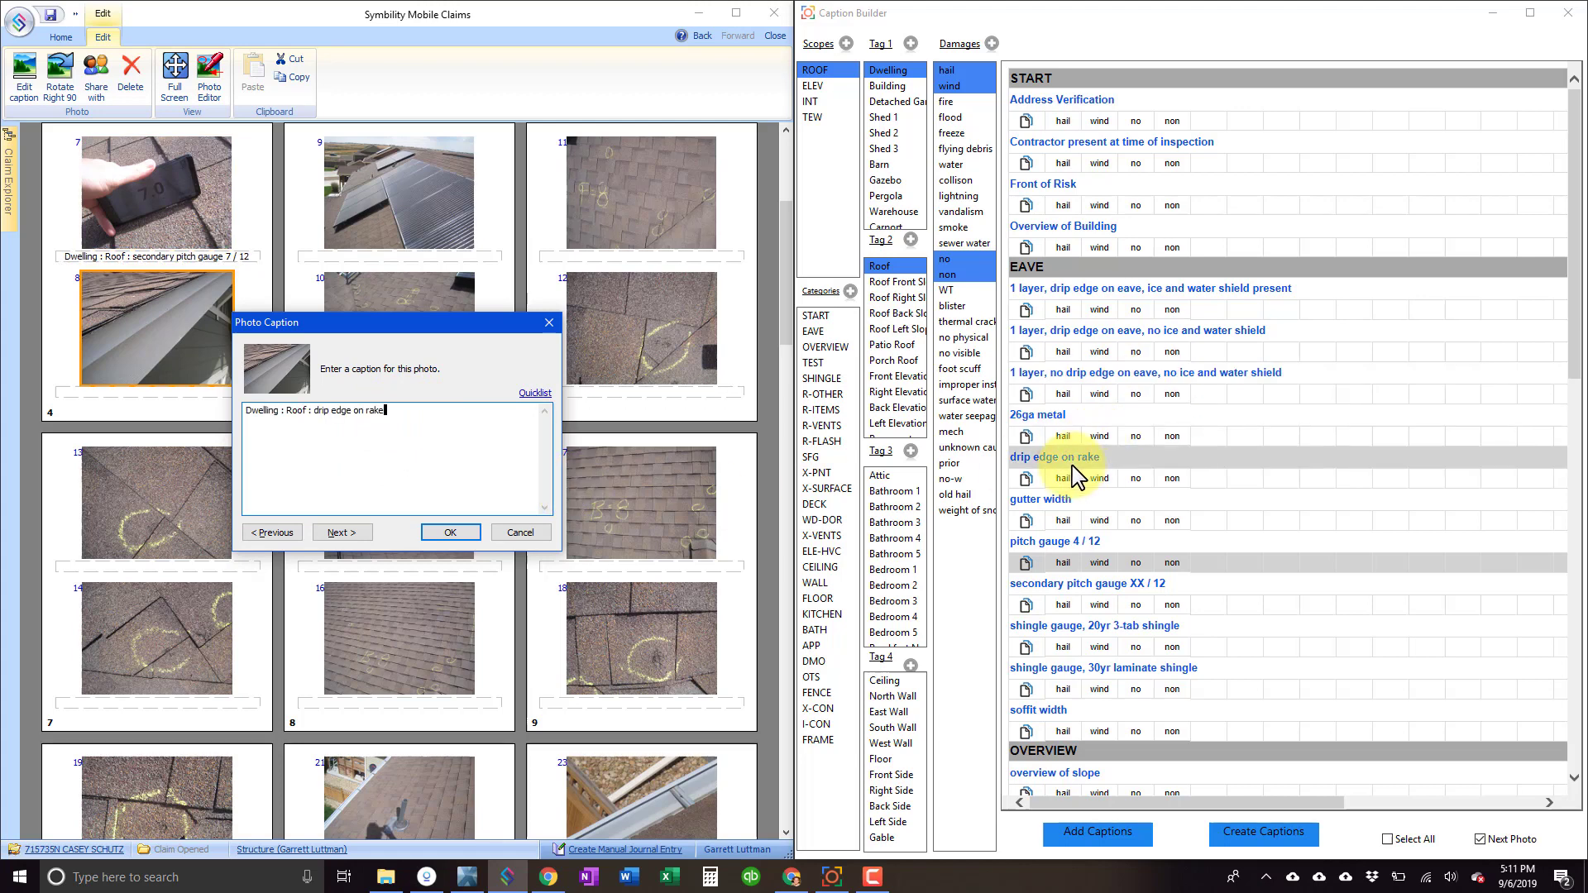
pyautogui.press('Return')
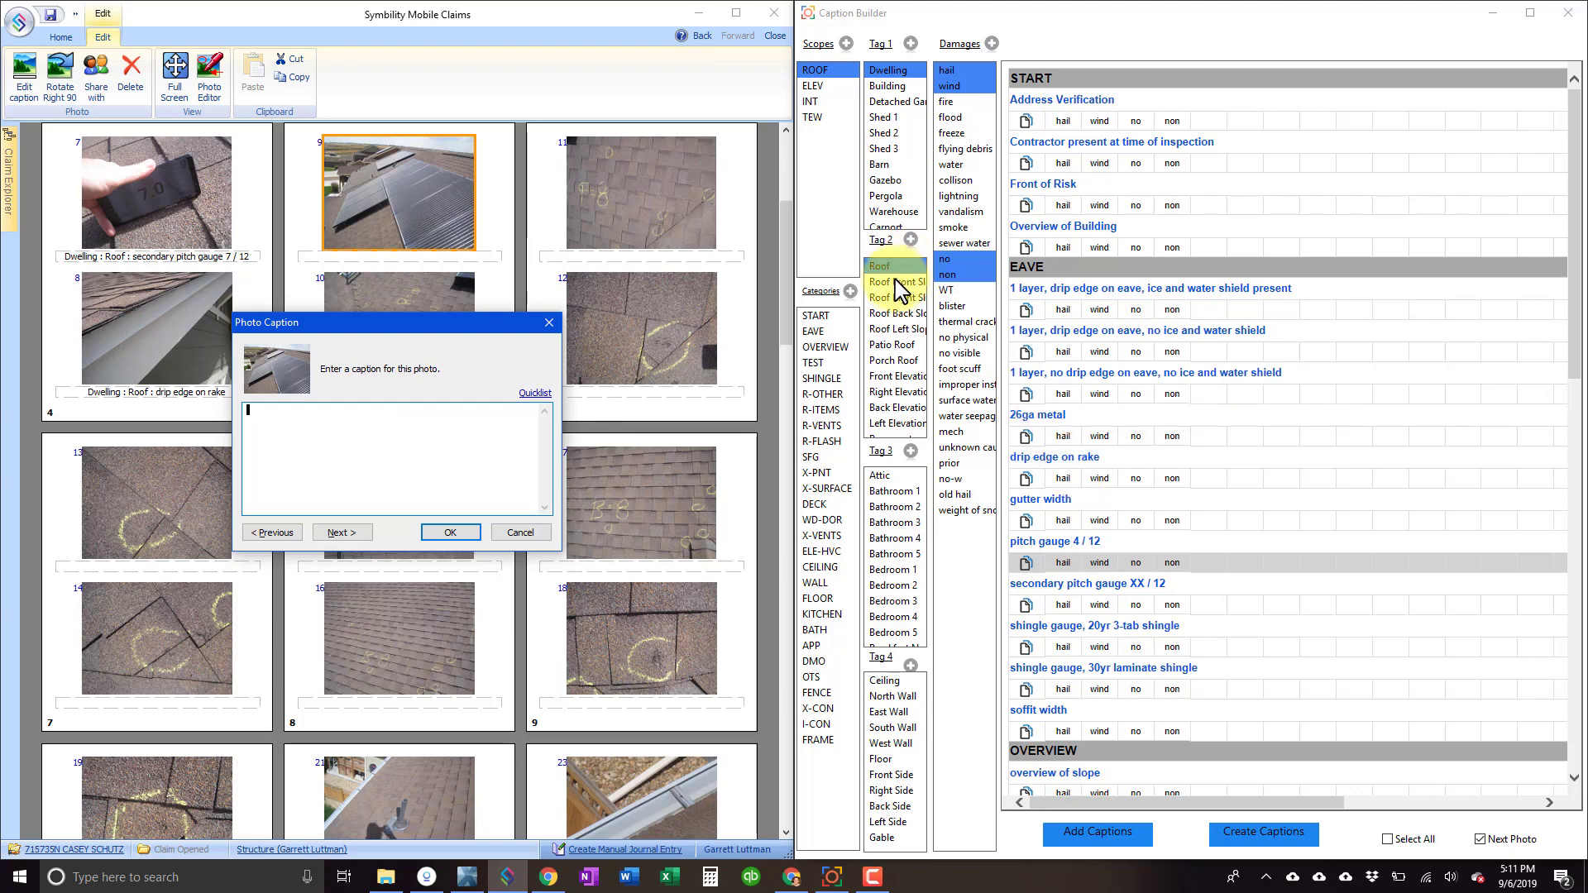
# - Caption front-slope photos: overview of slope, 25% test square, hail damage to 30yr laminate shingle
pyautogui.scroll(-5, 1146, 490)
pyautogui.scroll(-5, 1107, 366)
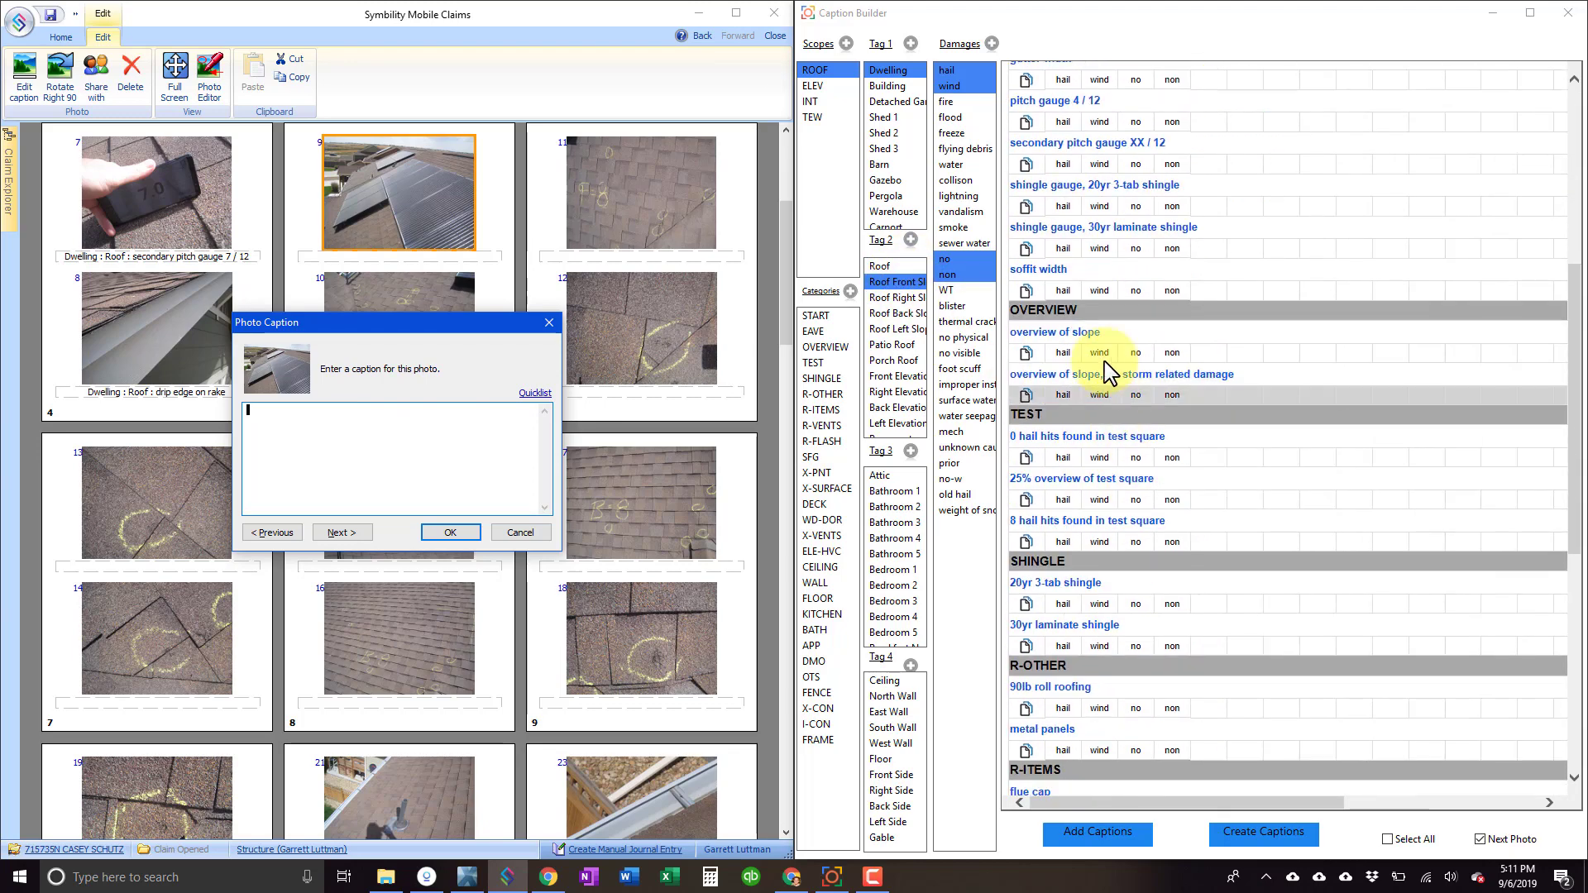
pyautogui.press('Return')
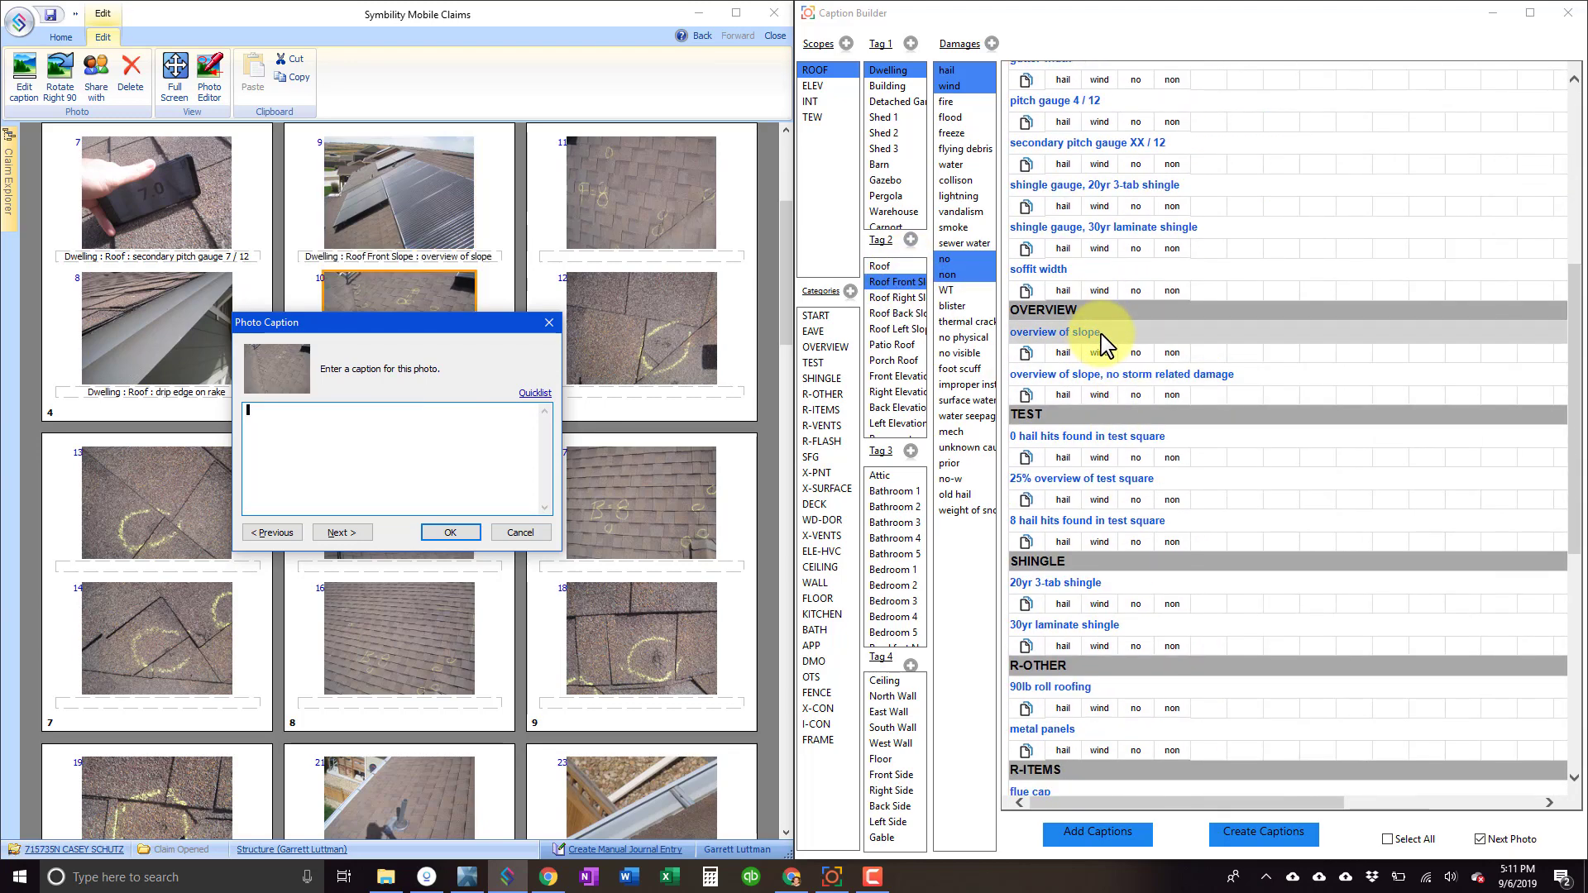
pyautogui.click(1084, 520)
pyautogui.press('Return')
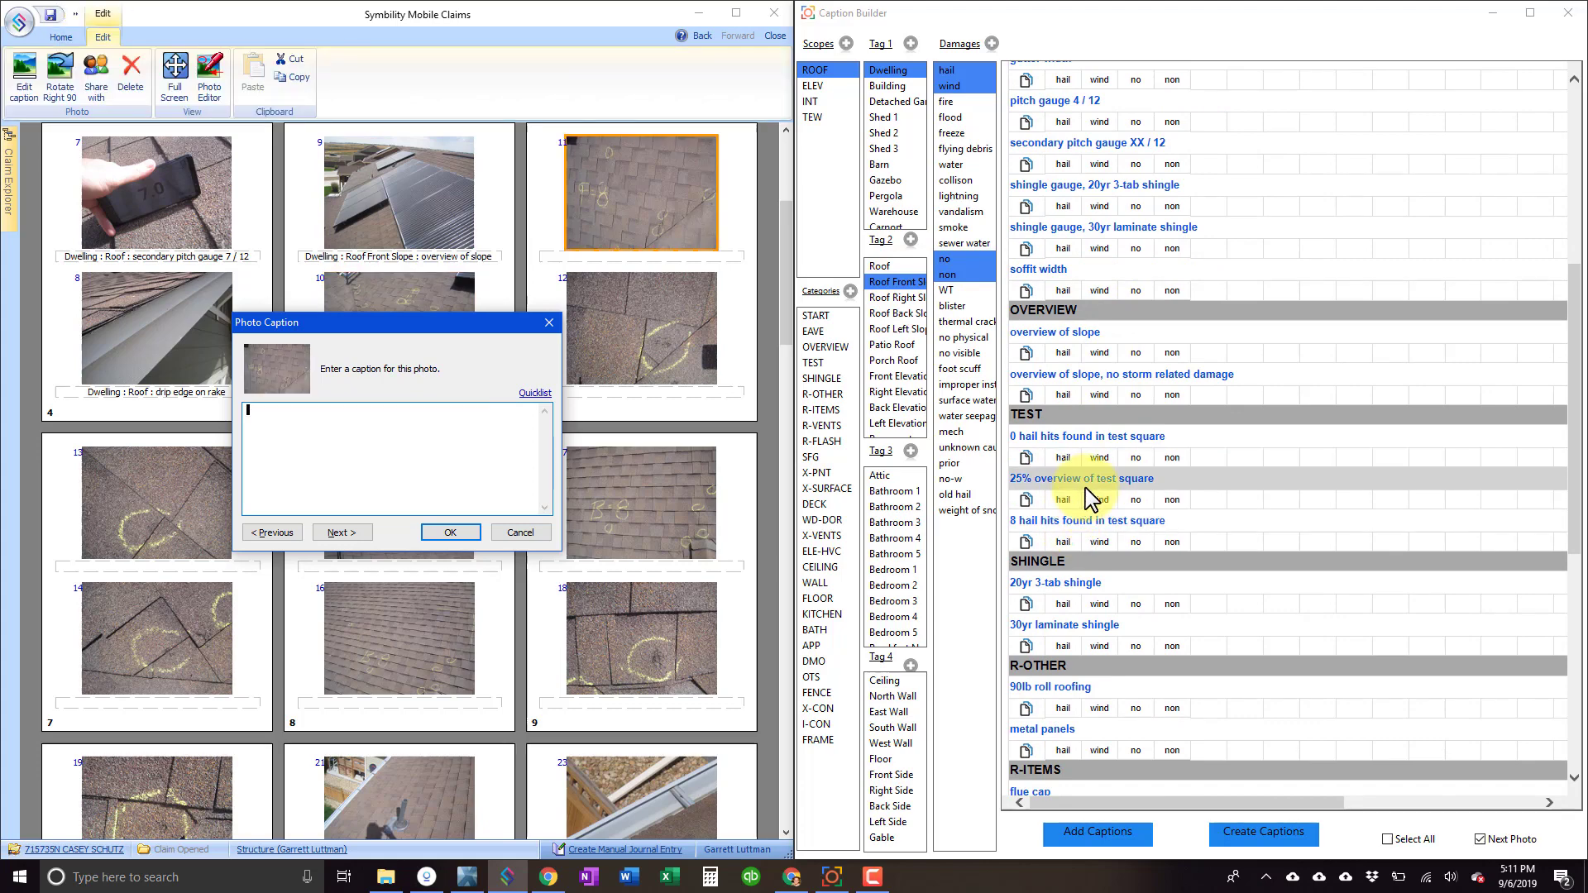
pyautogui.press('Return')
pyautogui.scroll(-3, 1089, 490)
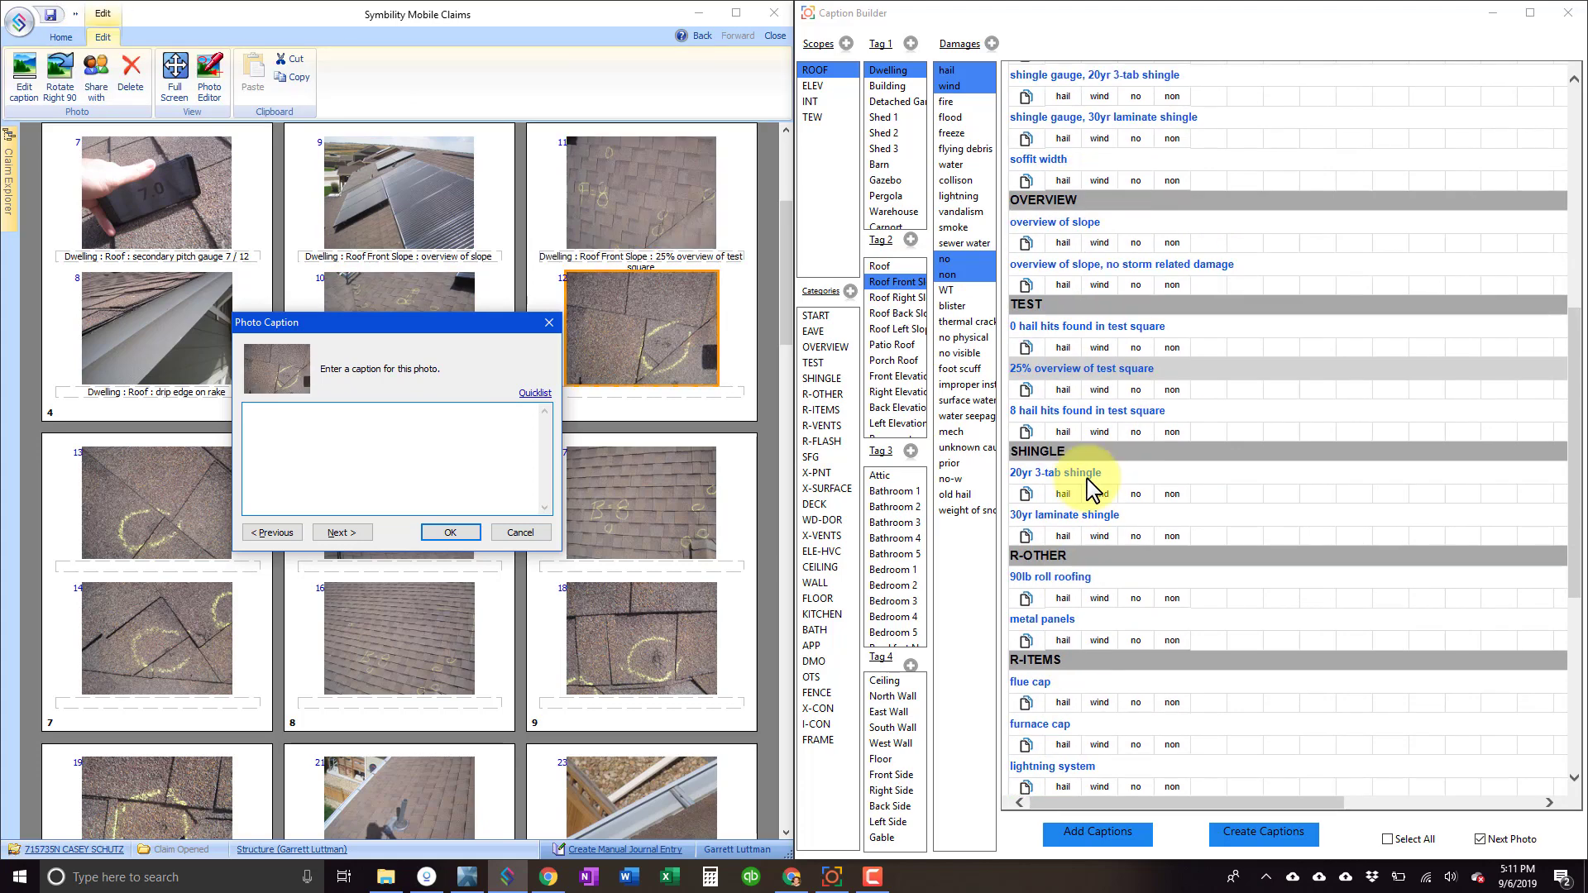
pyautogui.click(1066, 536)
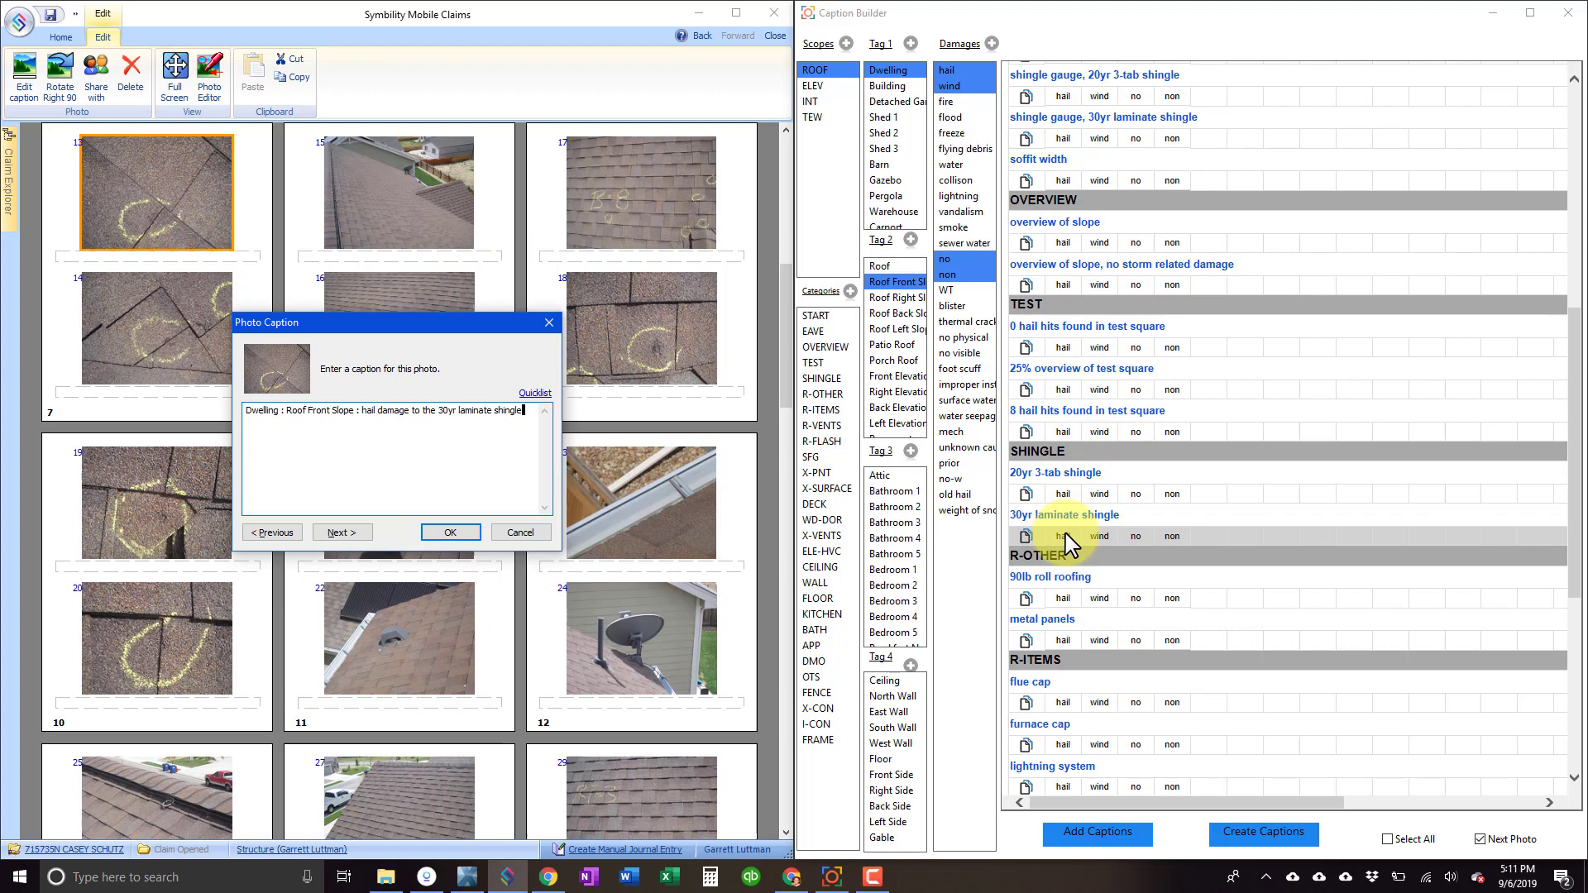
pyautogui.press('Return')
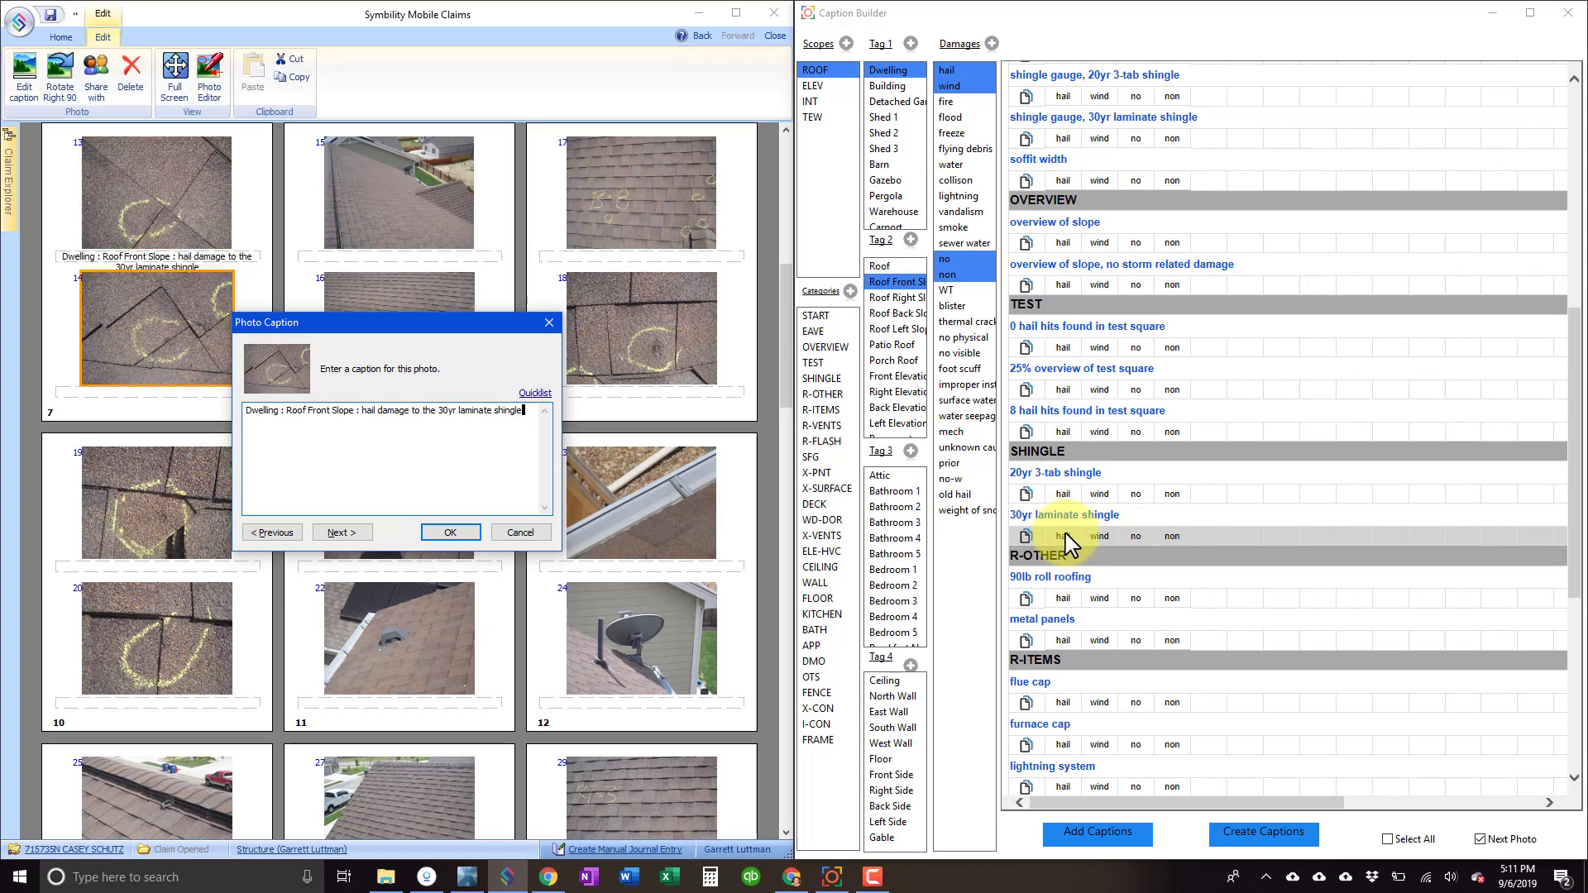
pyautogui.press('Return')
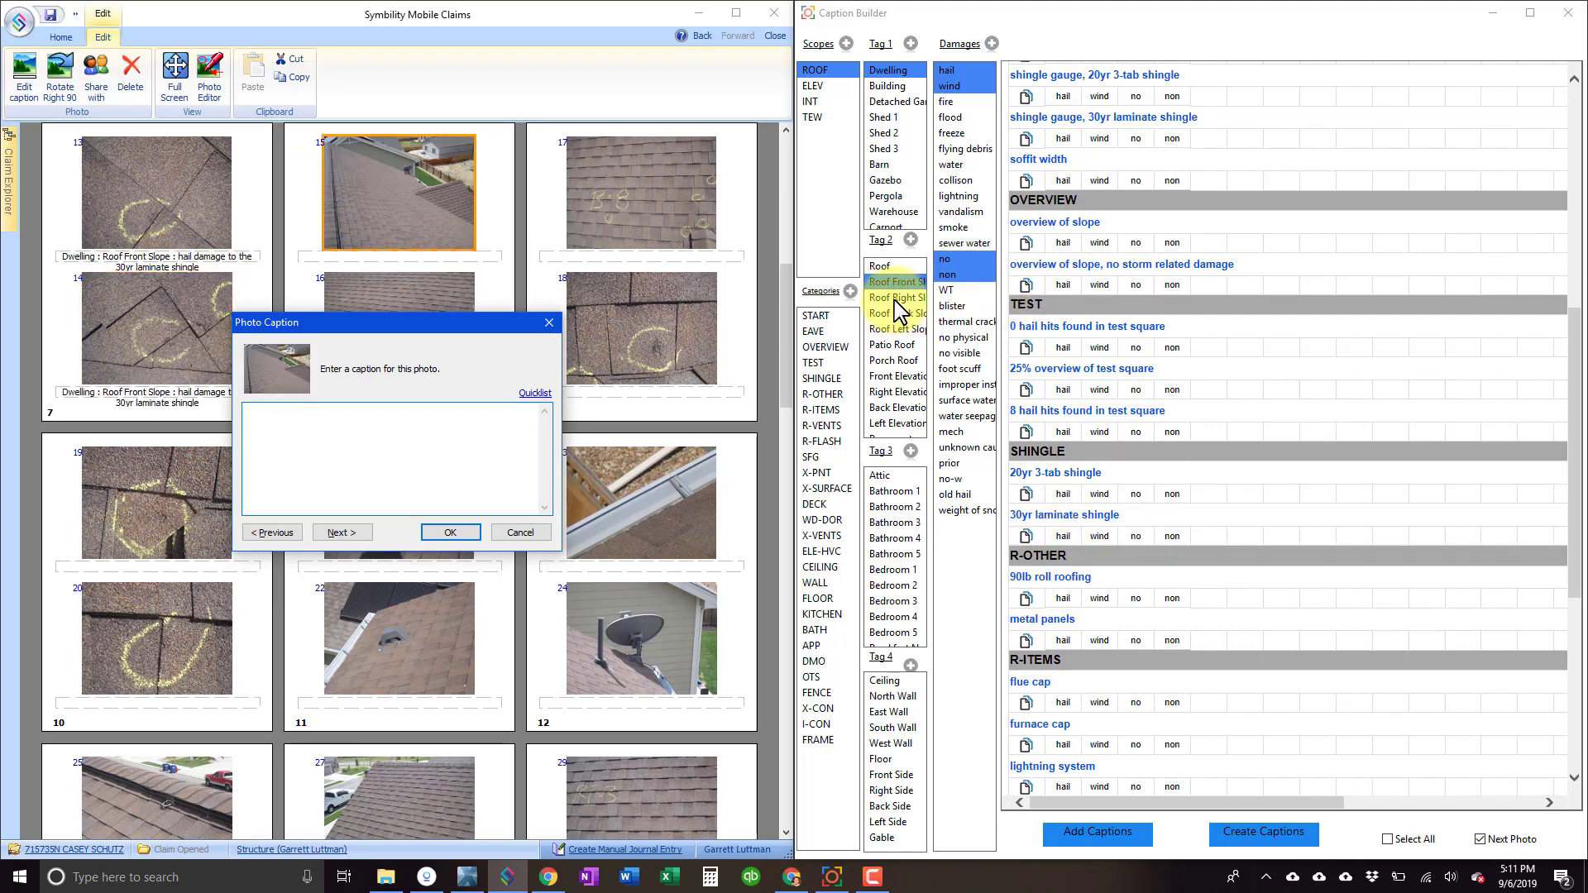
# - Caption Roof Back Slope photos: overview, 25% test square, 30yr laminate shingle hail damage
pyautogui.click(898, 313)
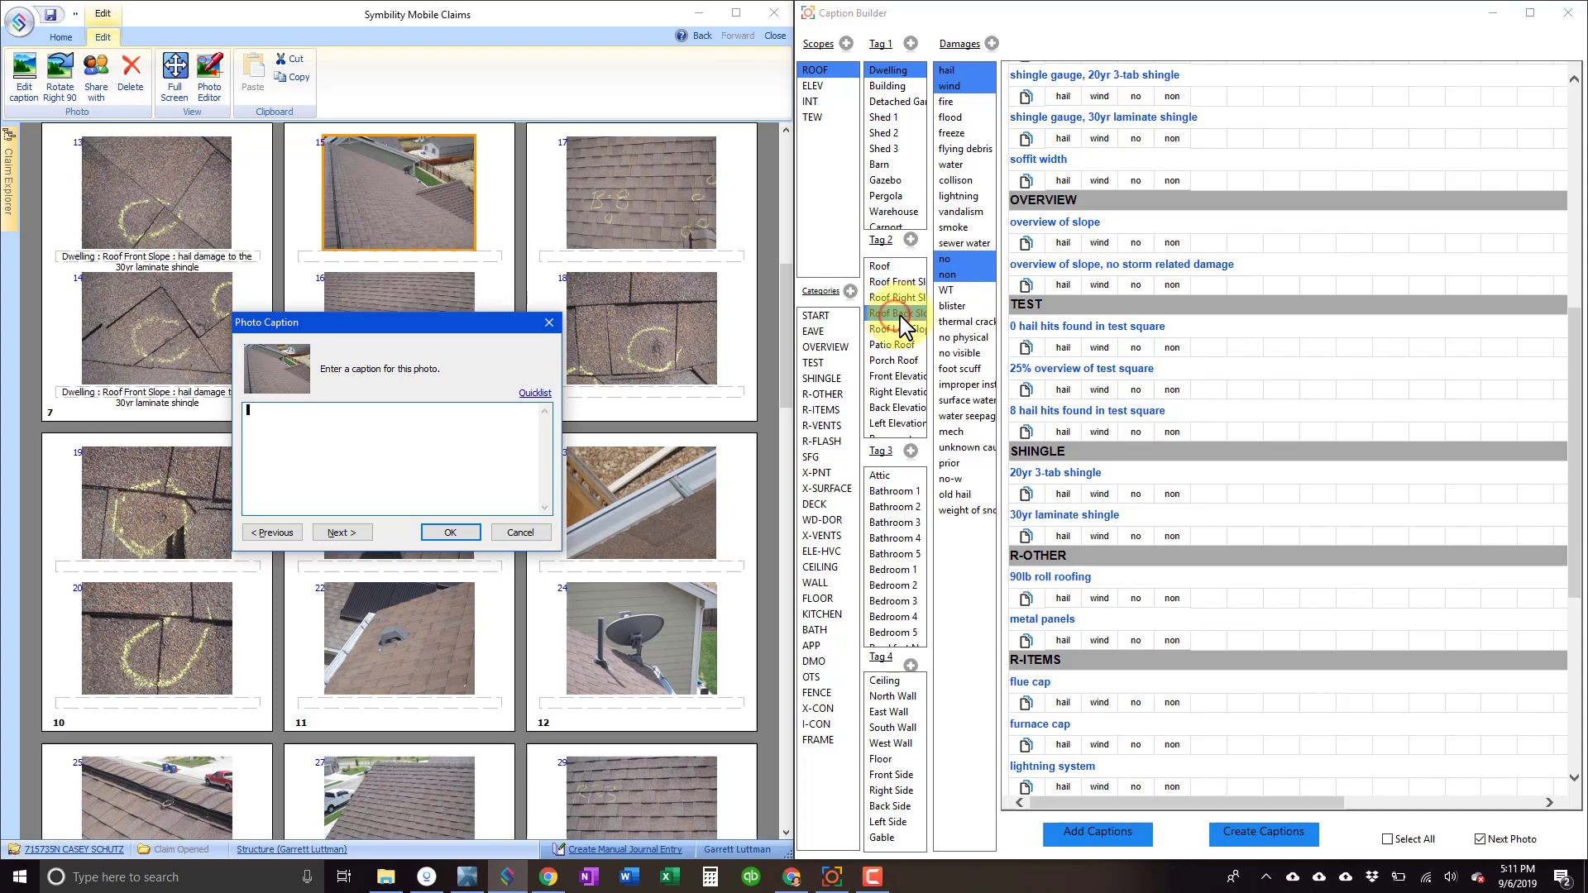
pyautogui.click(1058, 224)
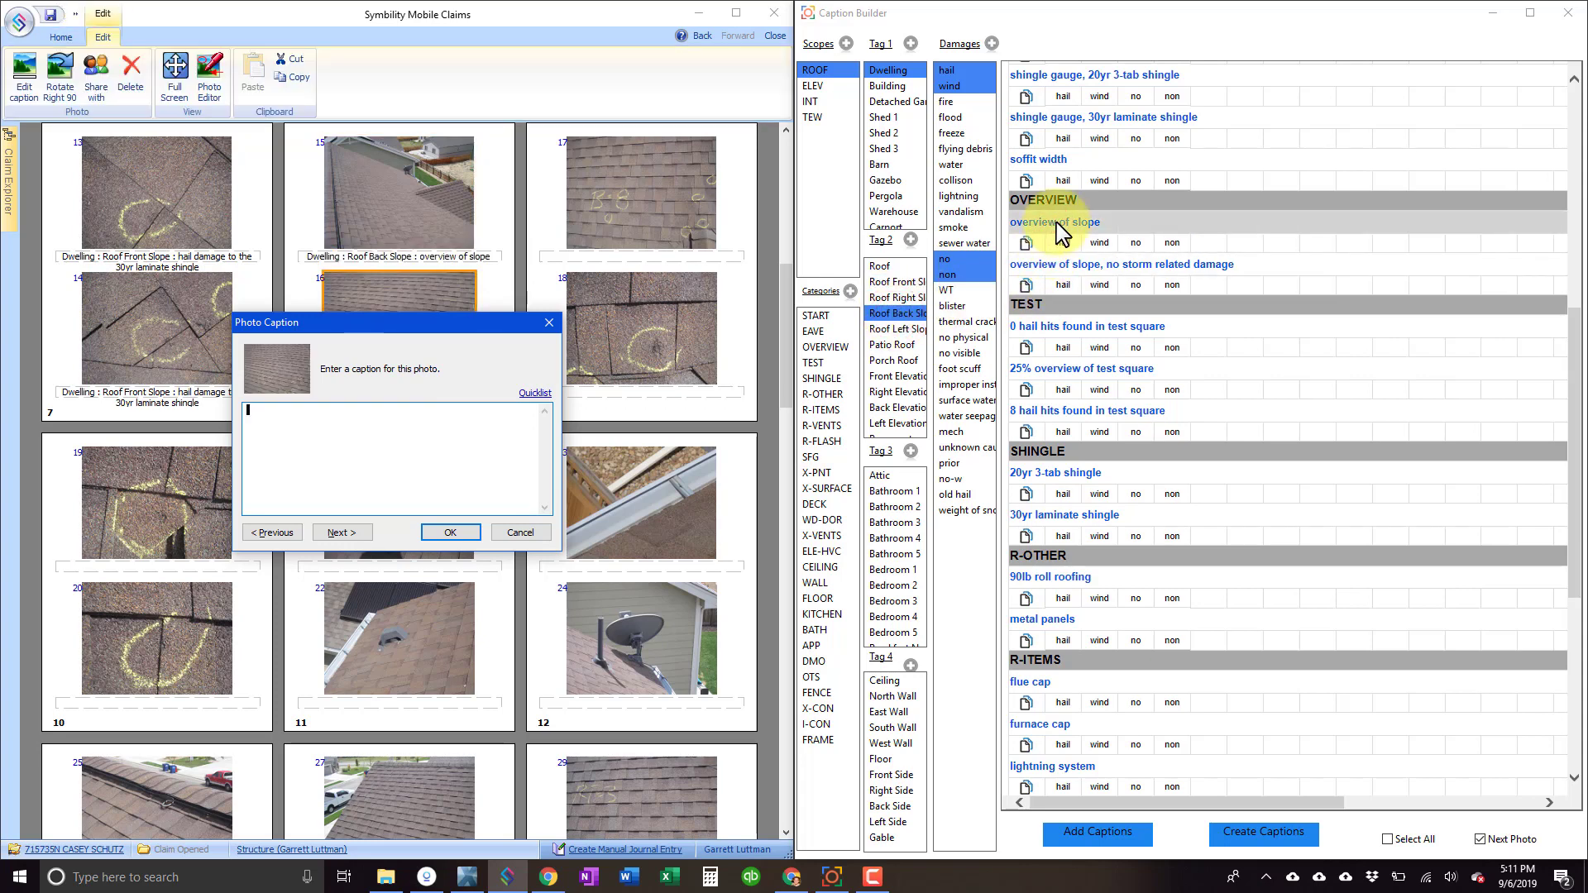
pyautogui.click(1063, 369)
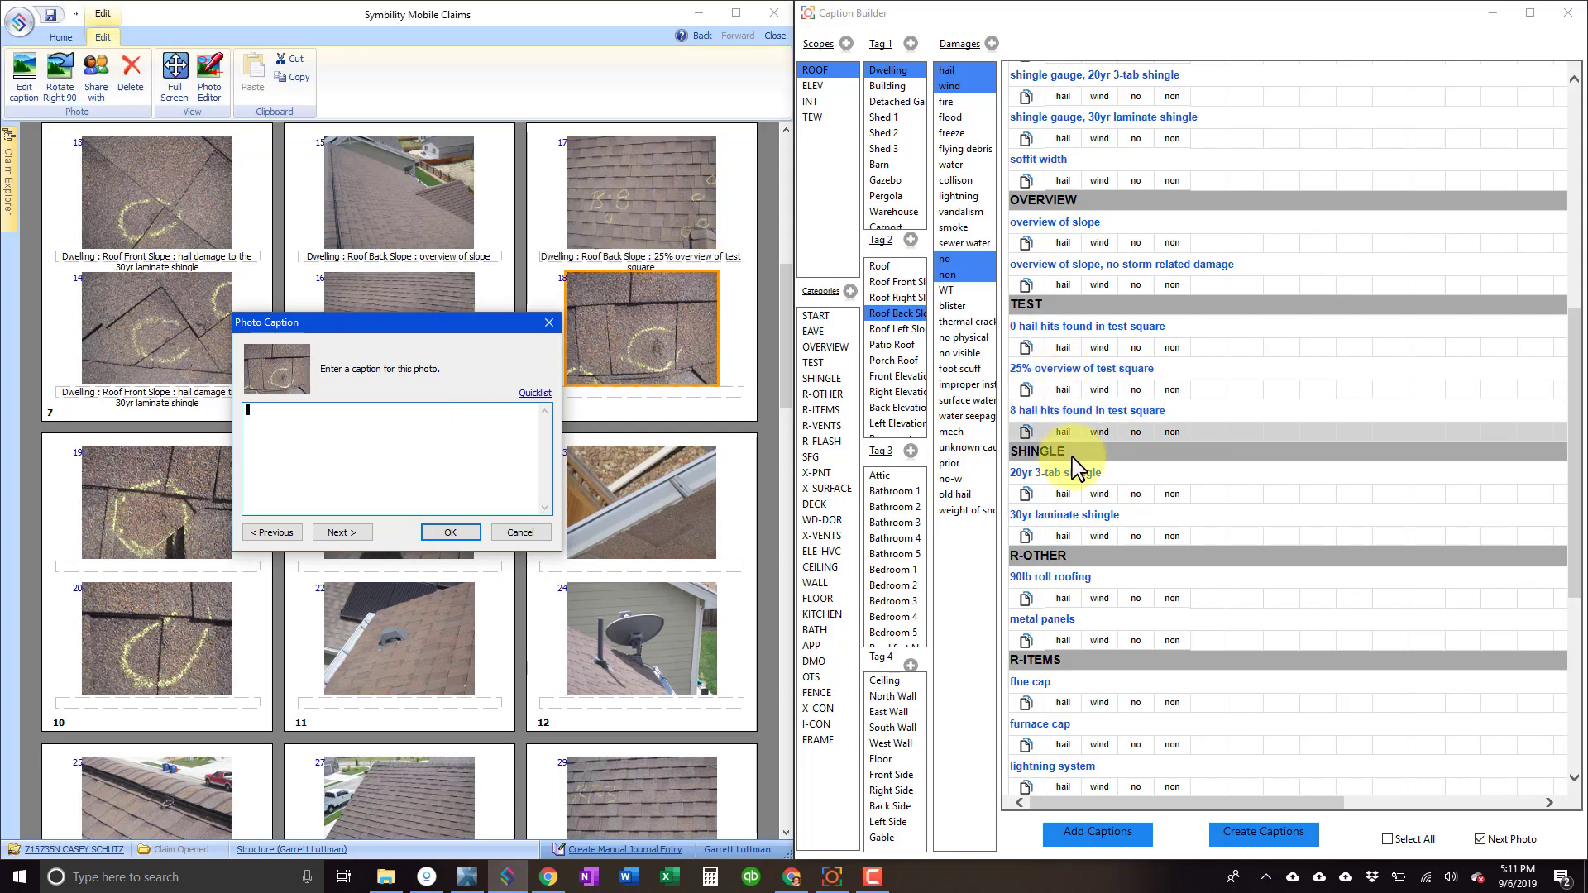
pyautogui.click(1058, 538)
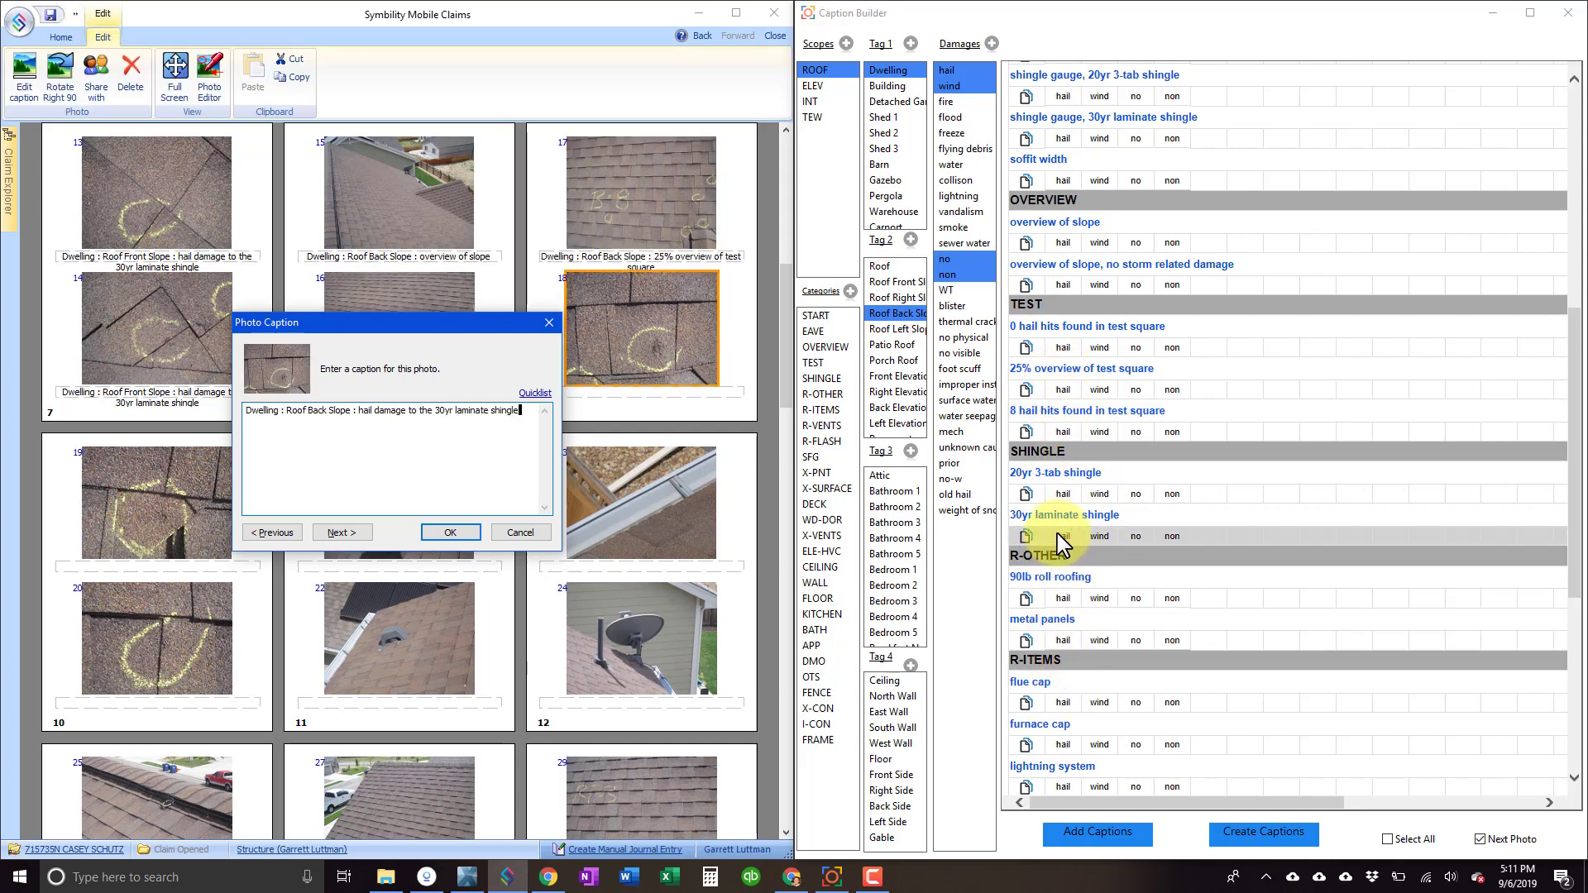
pyautogui.click(1058, 537)
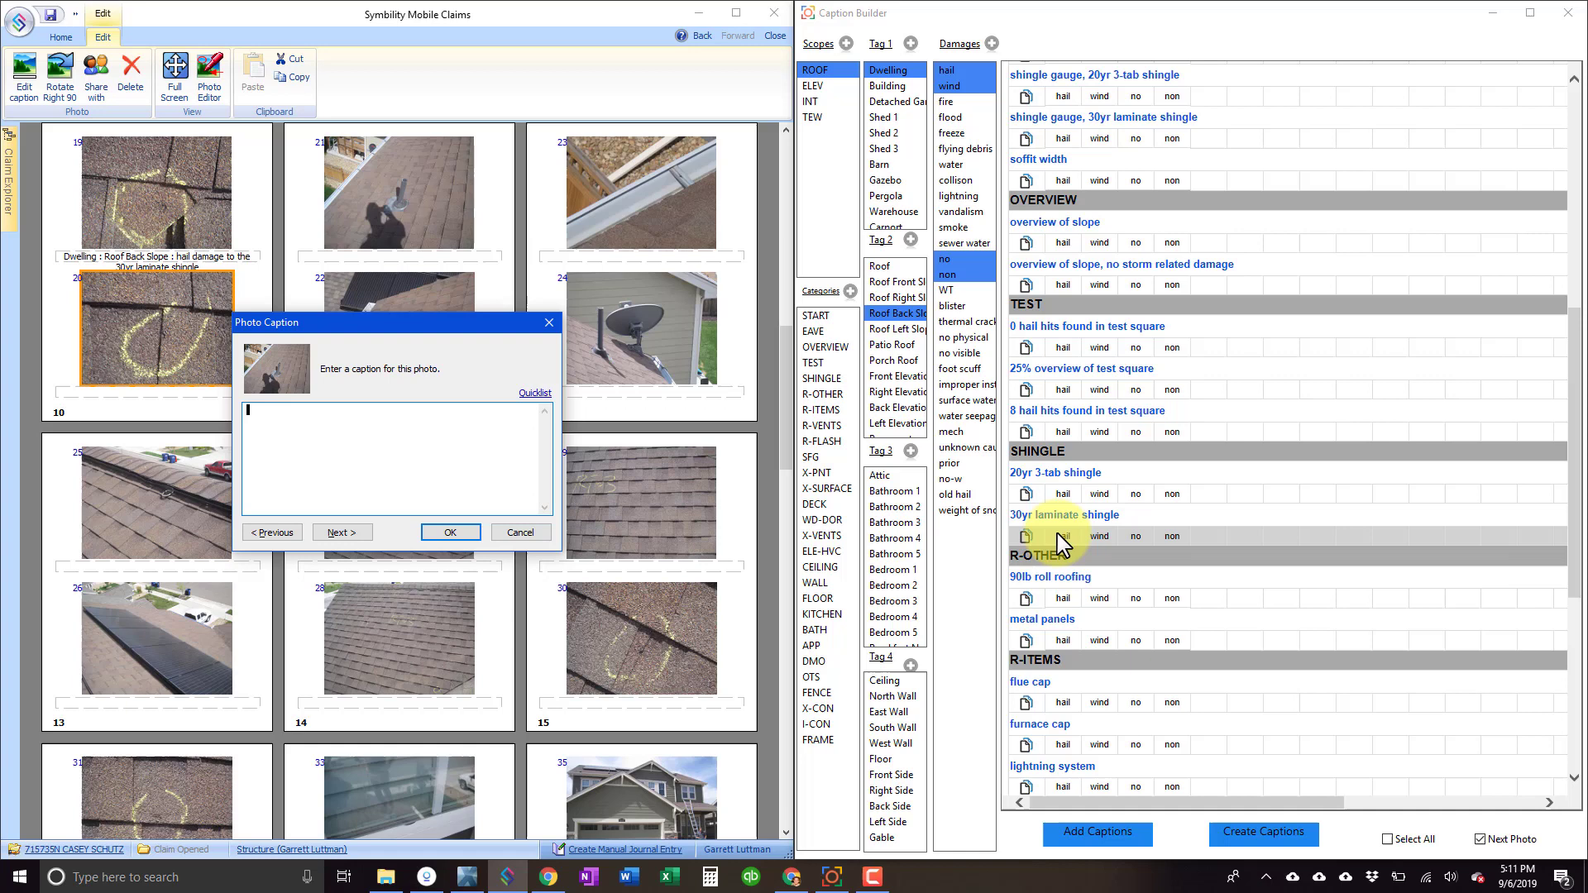
# - Caption pipe jack and exhaust vent photos under Roof, then open the gutter photo full-size
pyautogui.click(900, 269)
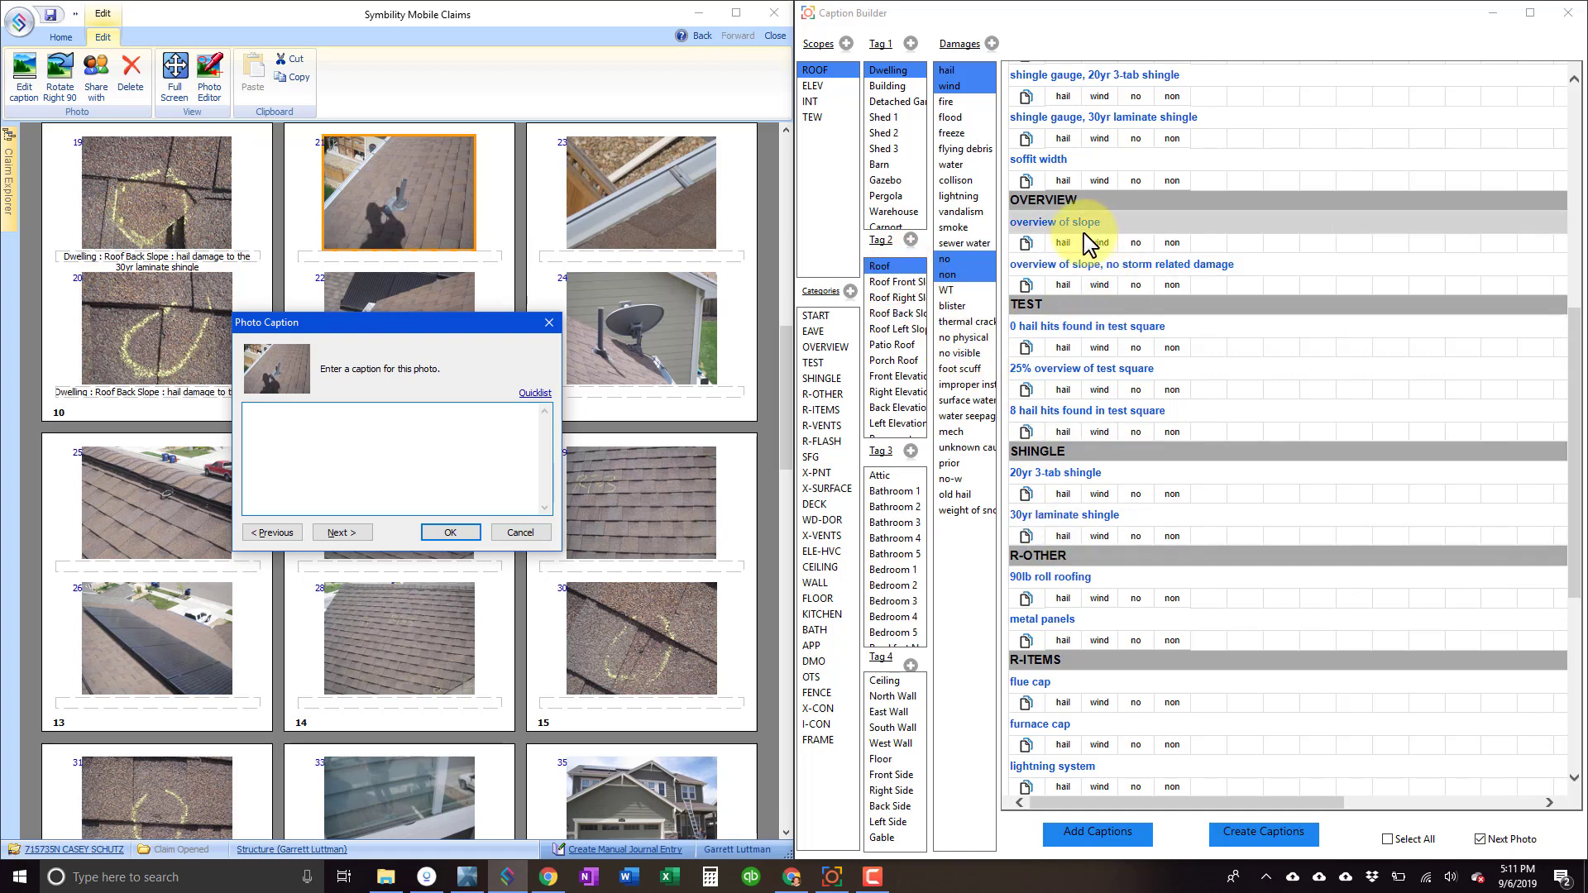
pyautogui.scroll(-2, 1079, 538)
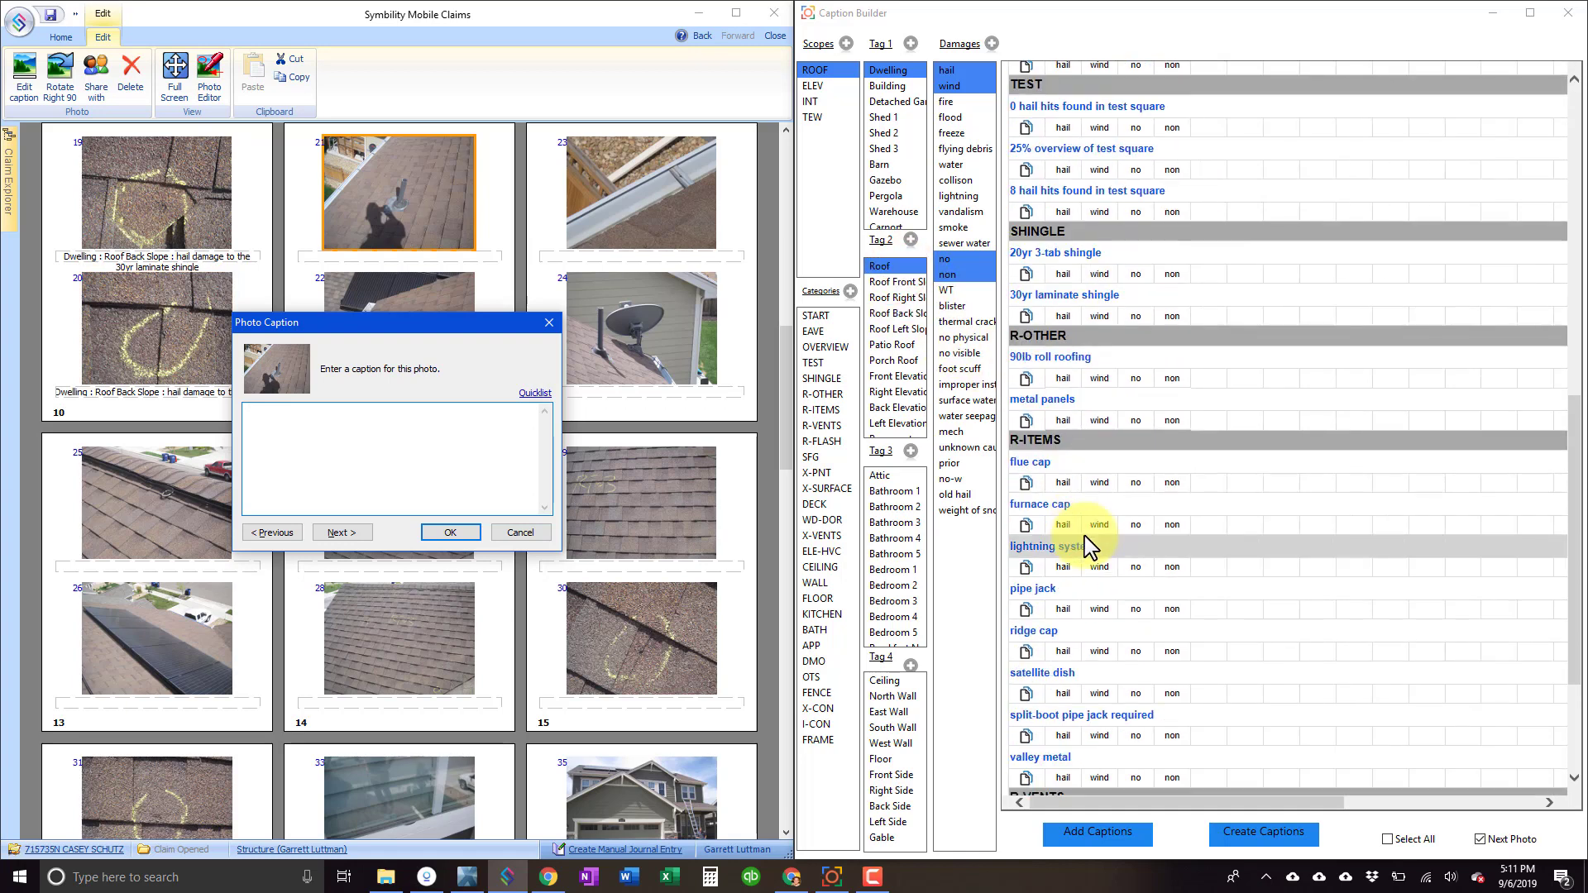
pyautogui.click(1059, 592)
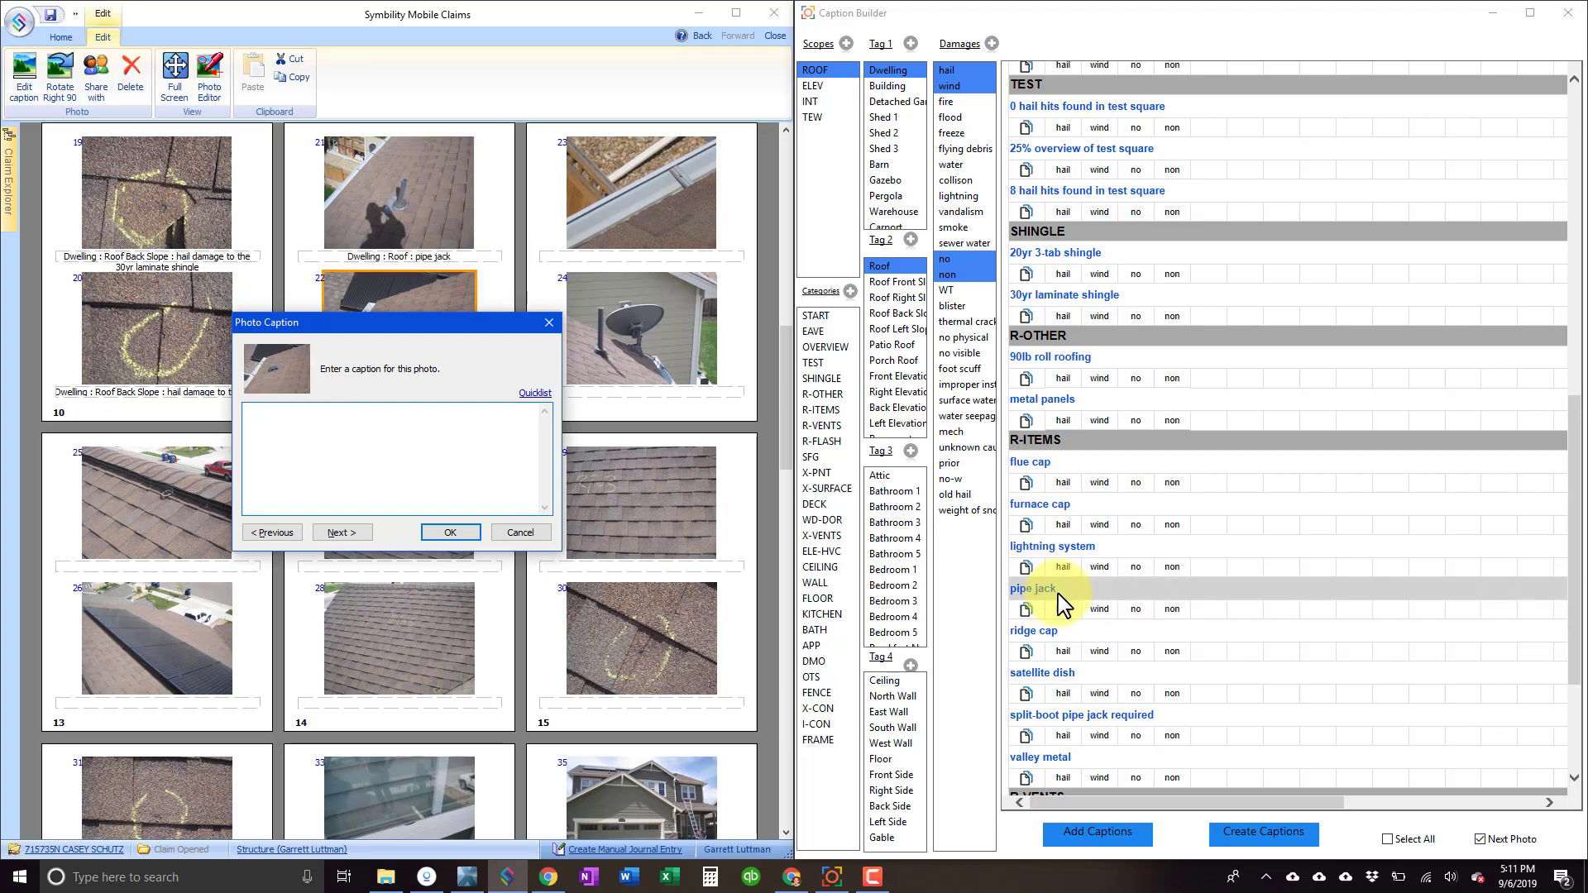
pyautogui.scroll(-3, 1061, 604)
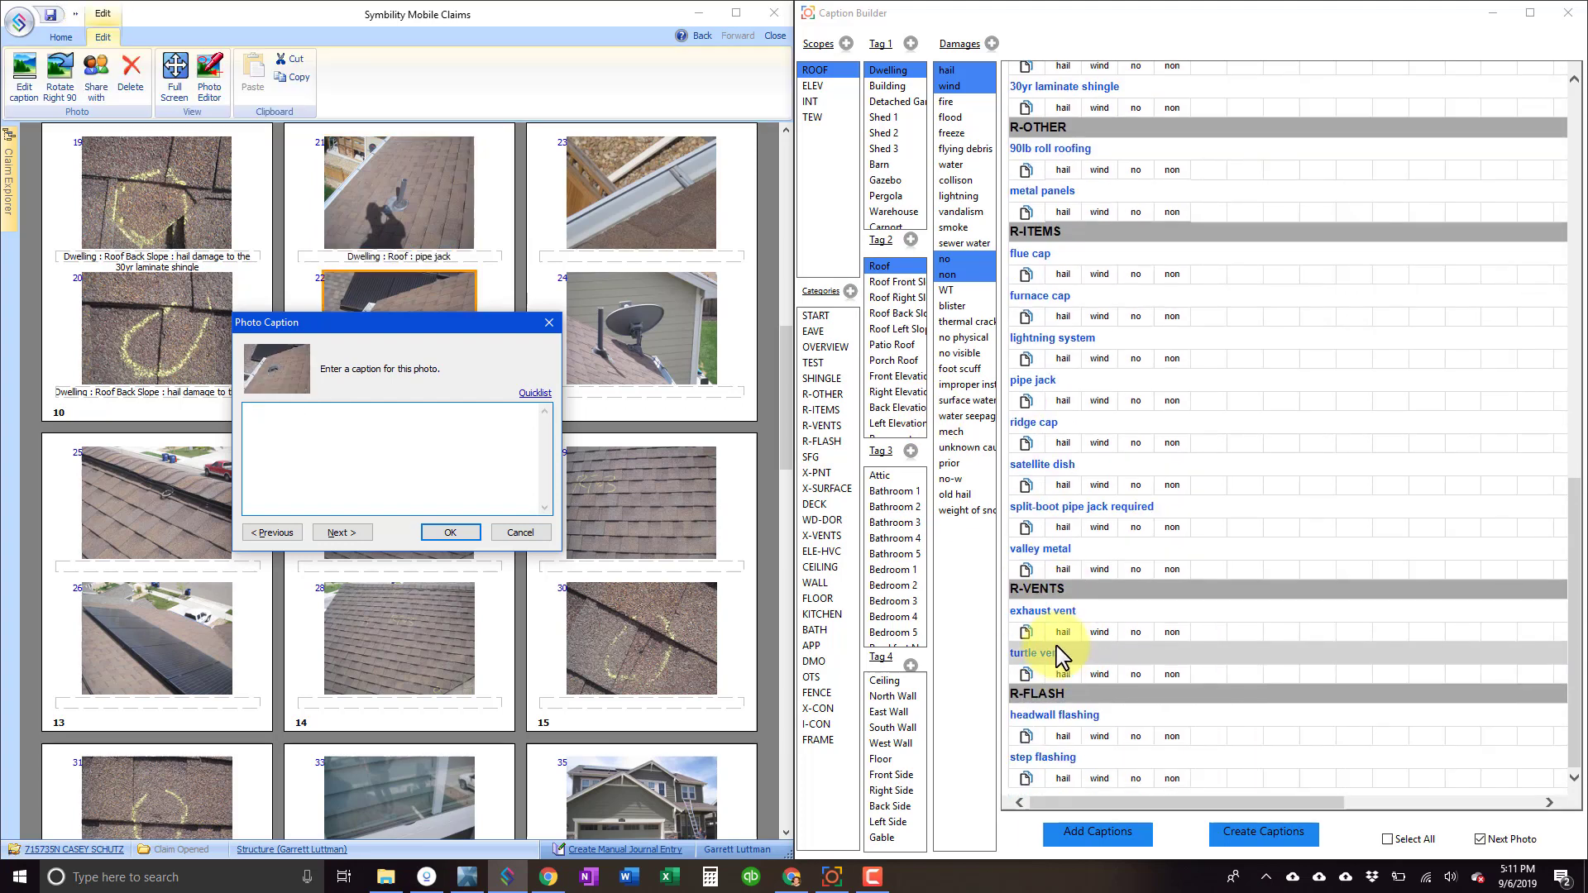
pyautogui.click(1059, 613)
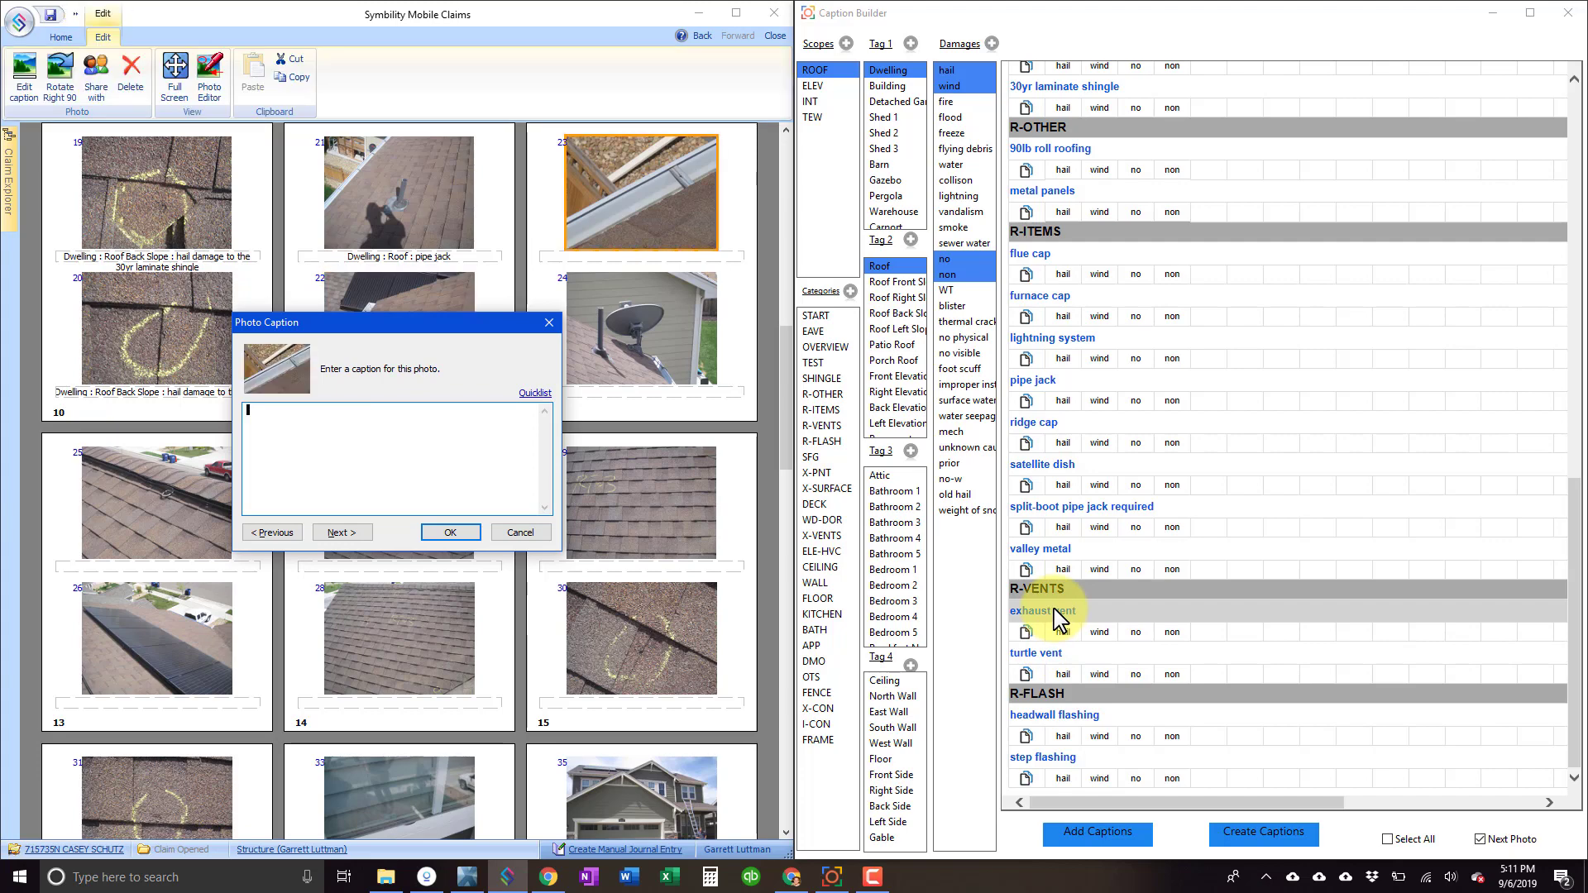
pyautogui.click(454, 534)
pyautogui.click(616, 199)
pyautogui.doubleClick(616, 199)
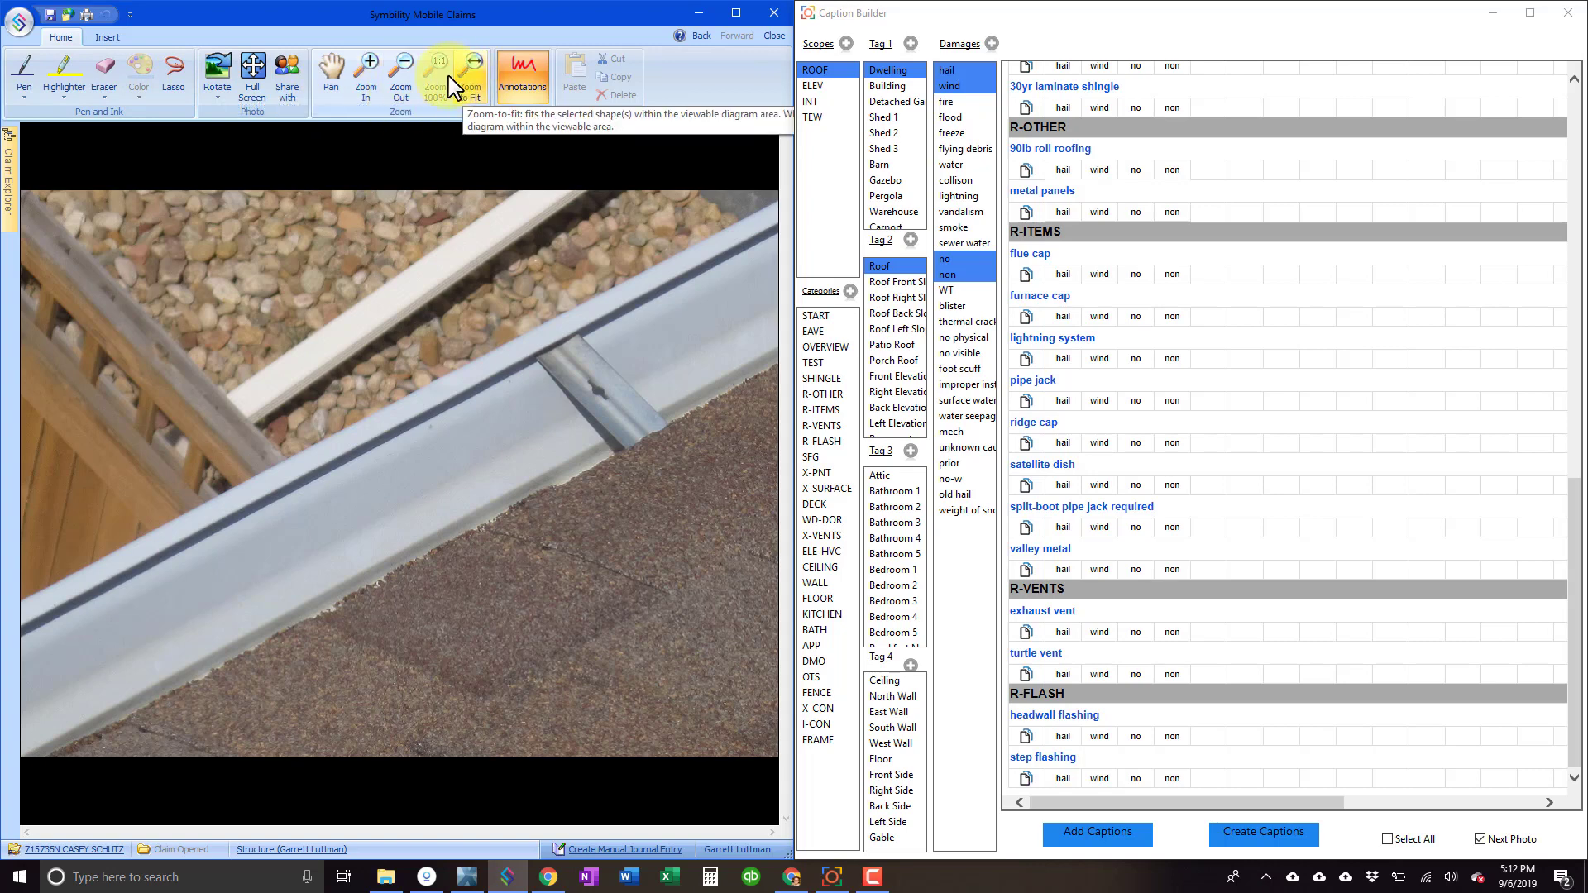
# - Circle a spot on the gutter photo with an Insert ellipse and close the annotation editor
pyautogui.click(107, 37)
pyautogui.click(219, 76)
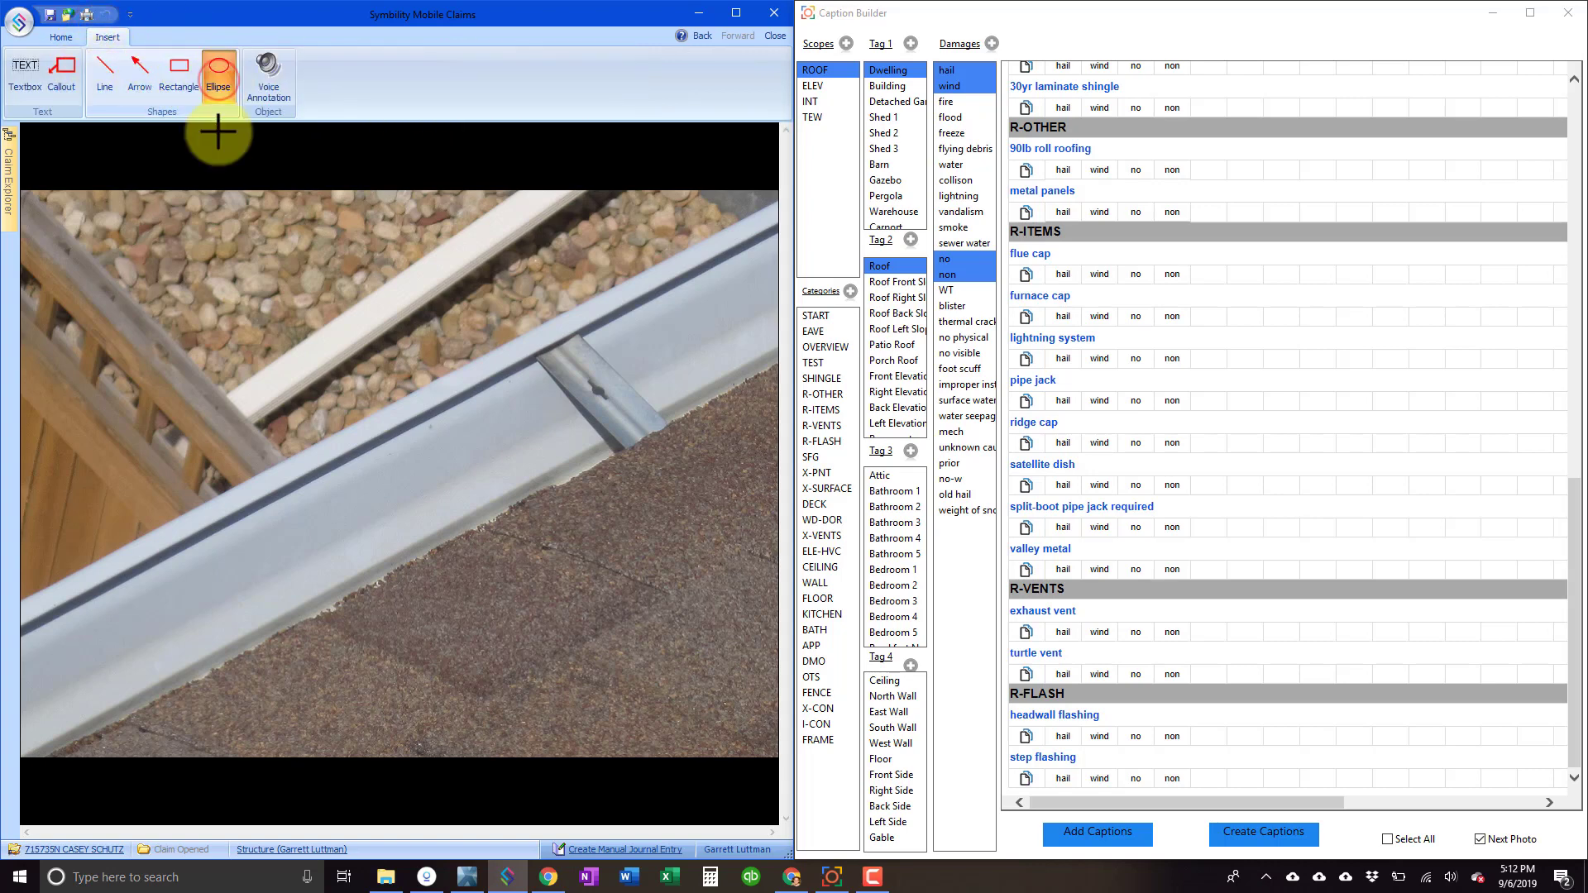
pyautogui.moveTo(383, 348); pyautogui.dragTo(494, 425)
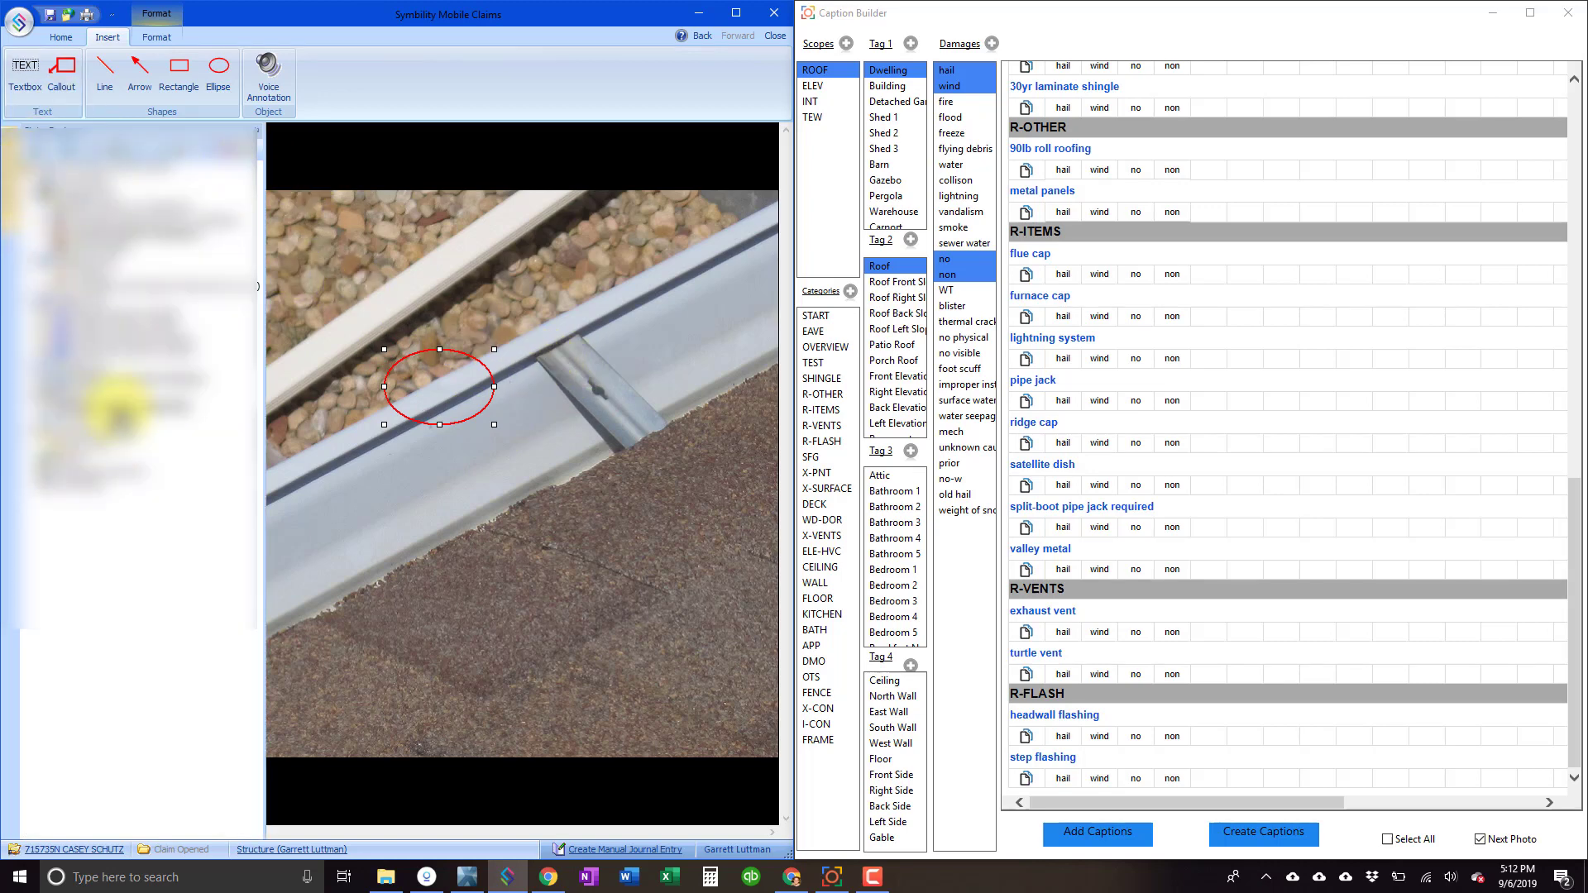
pyautogui.click(117, 405)
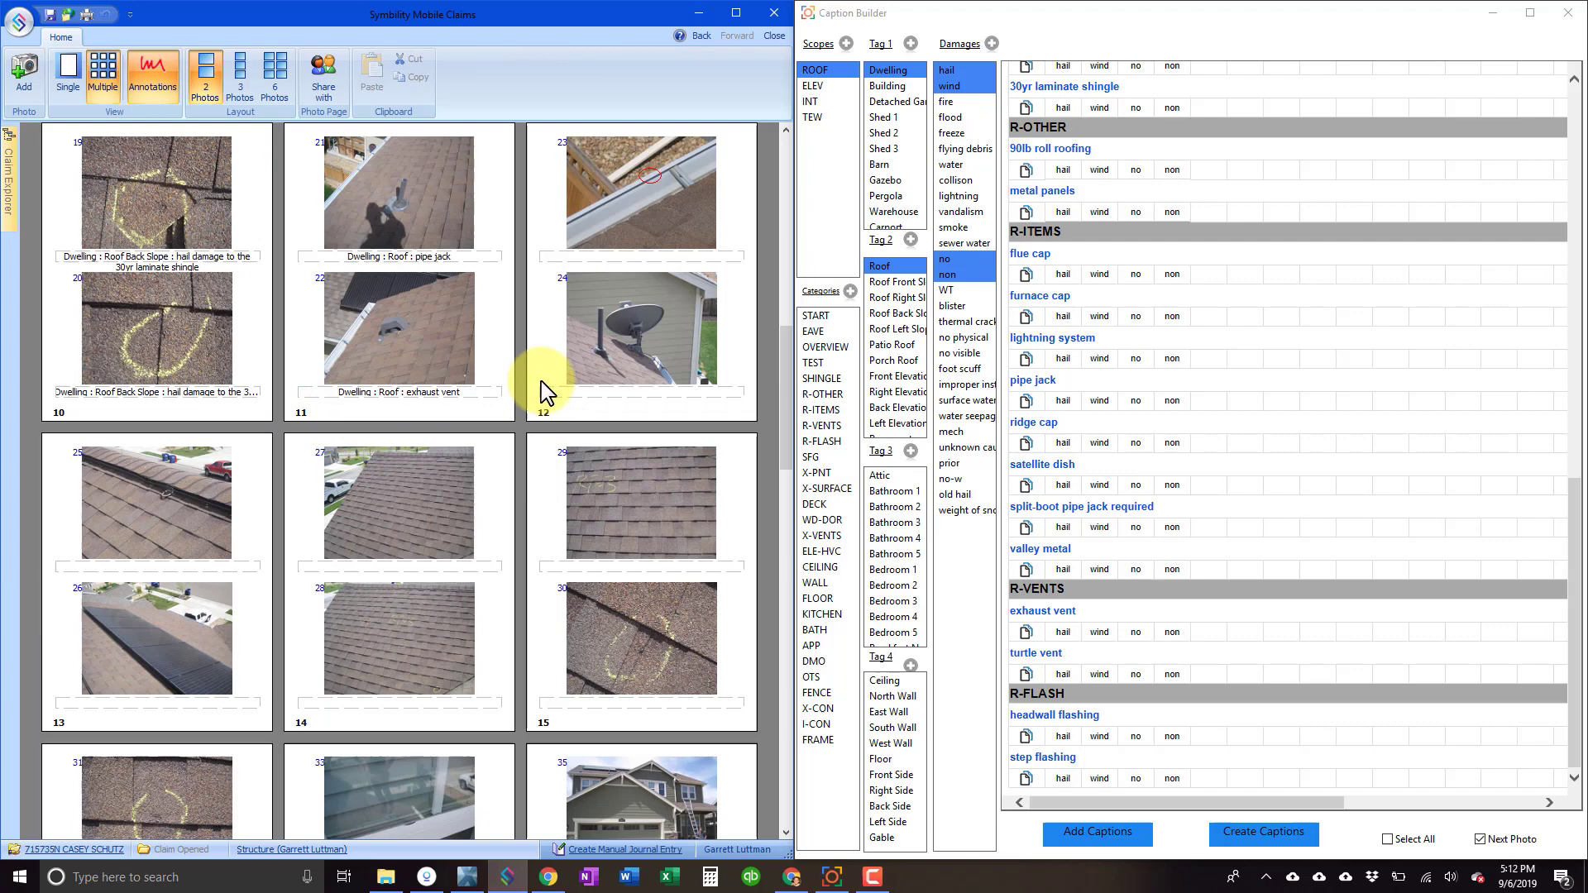
# - Move the house photo (33) ahead of the eave photo (34) in the grid
pyautogui.click(618, 213)
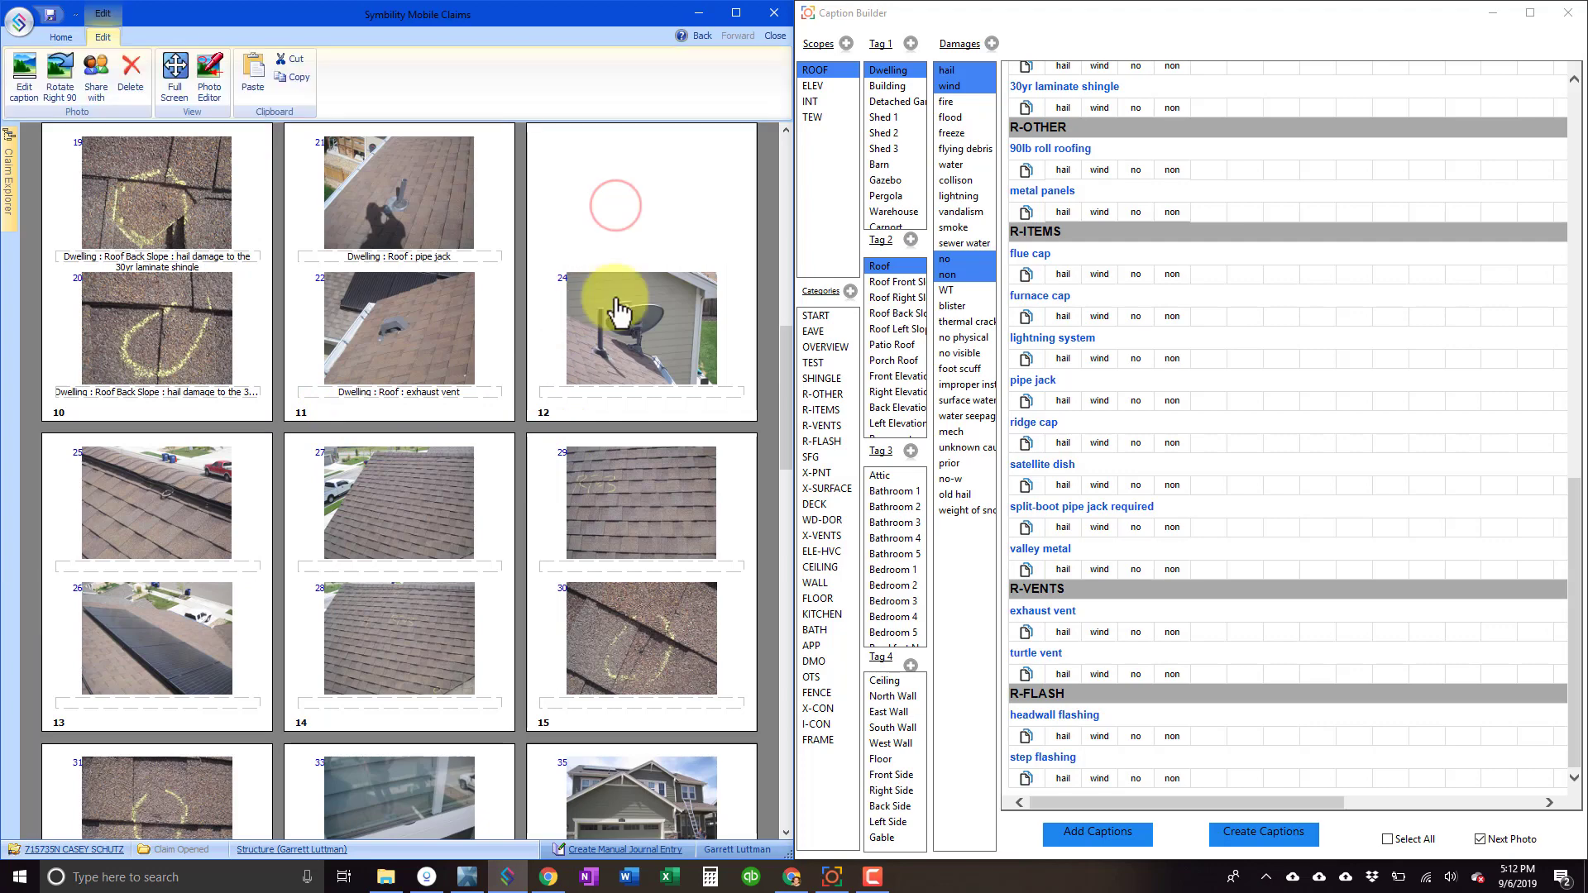
pyautogui.click(585, 709)
pyautogui.scroll(-3, 603, 832)
pyautogui.scroll(-3, 598, 857)
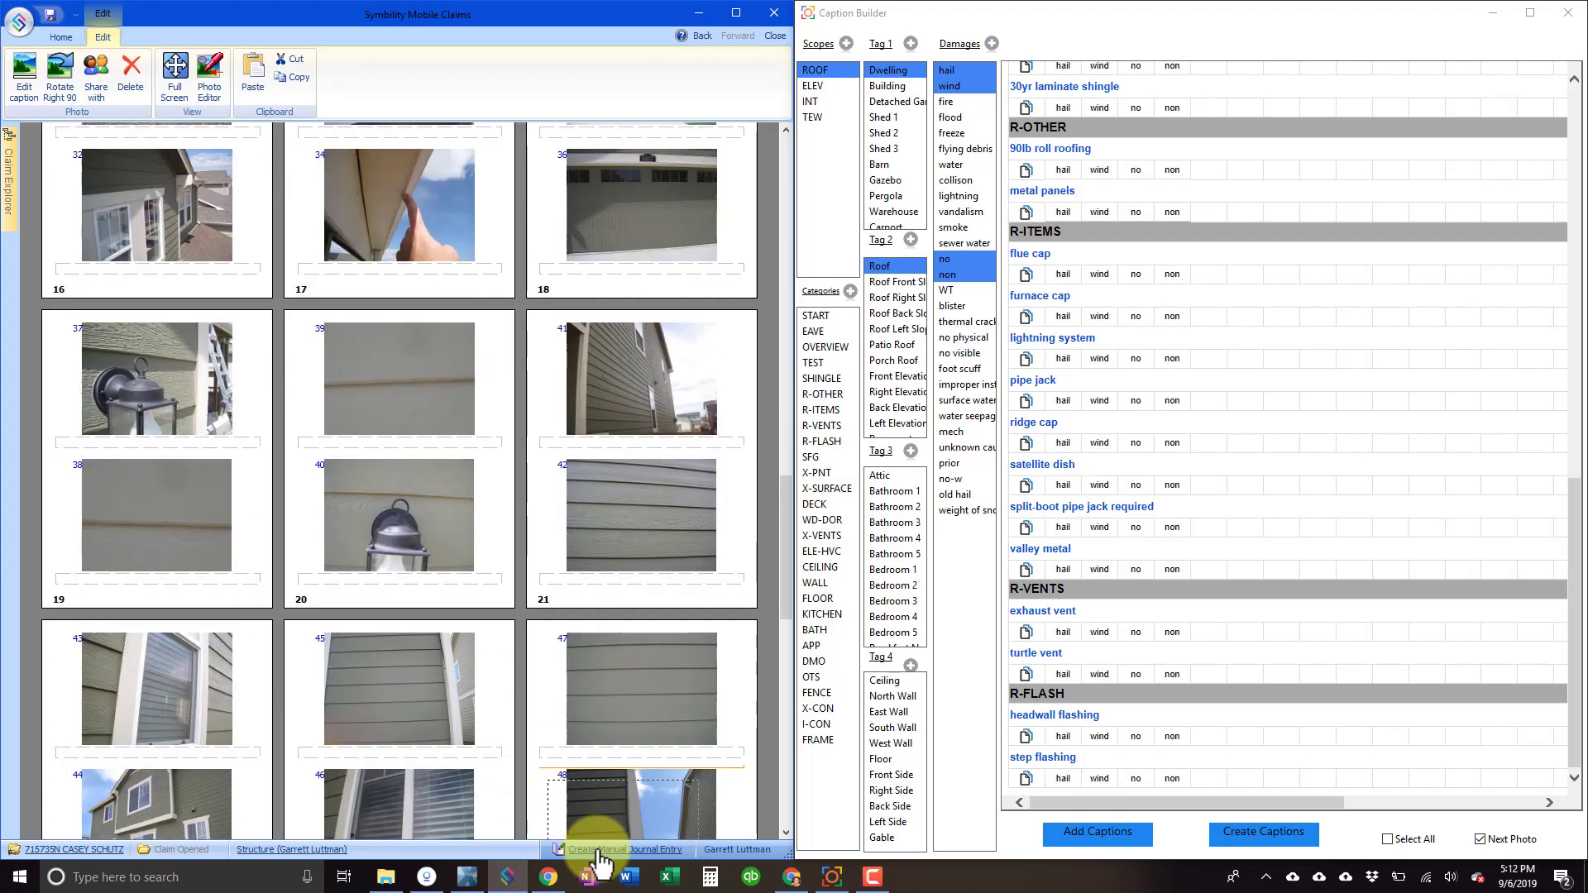
pyautogui.scroll(-3, 603, 819)
pyautogui.click(216, 777)
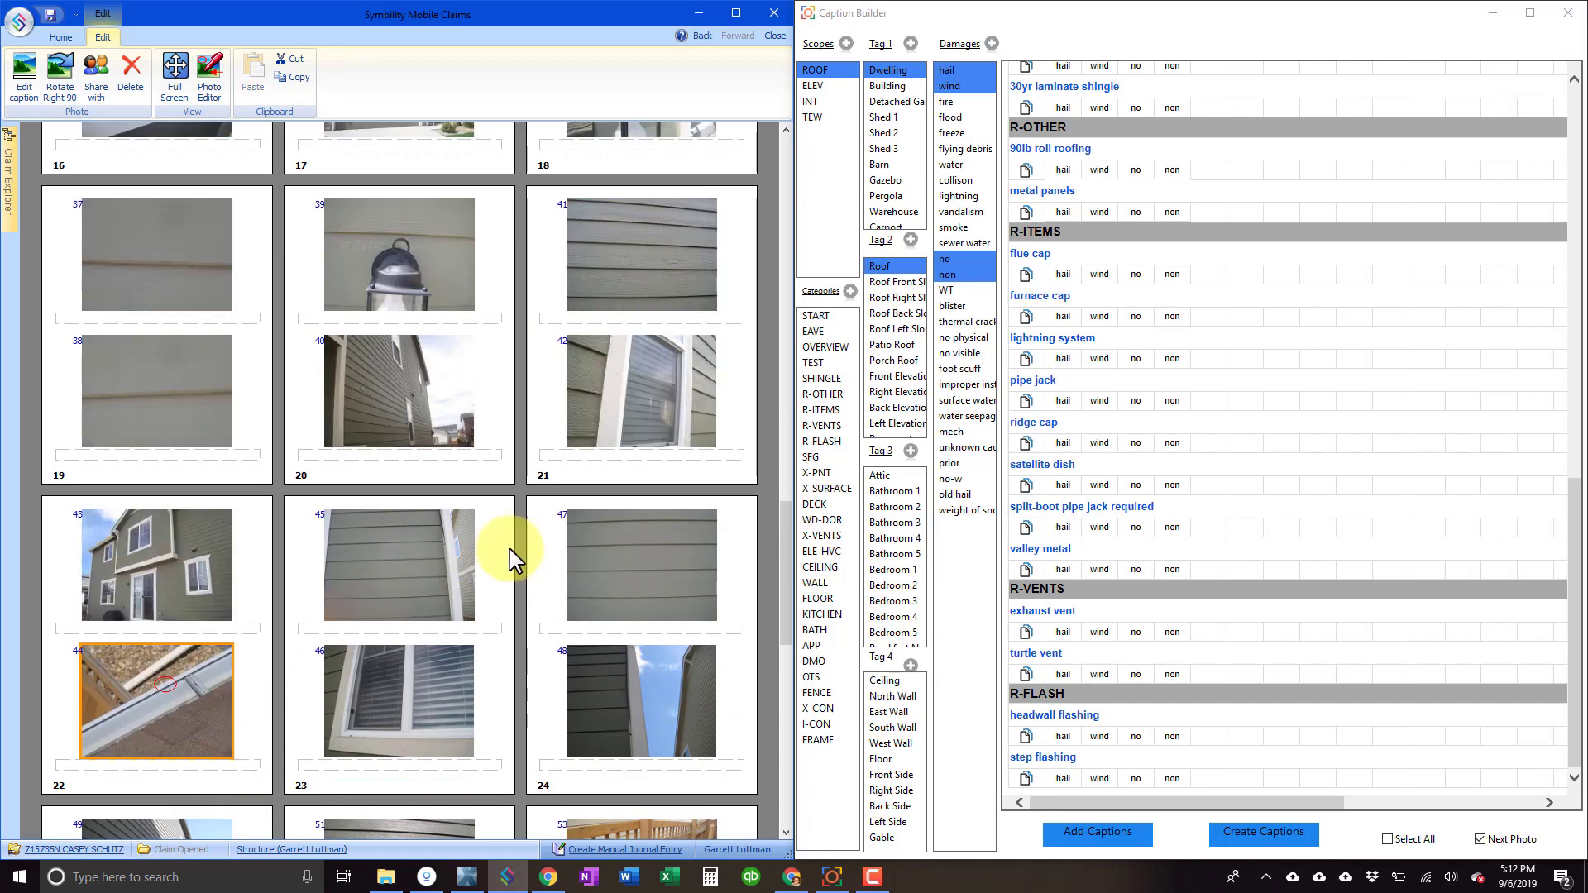
pyautogui.scroll(5, 658, 451)
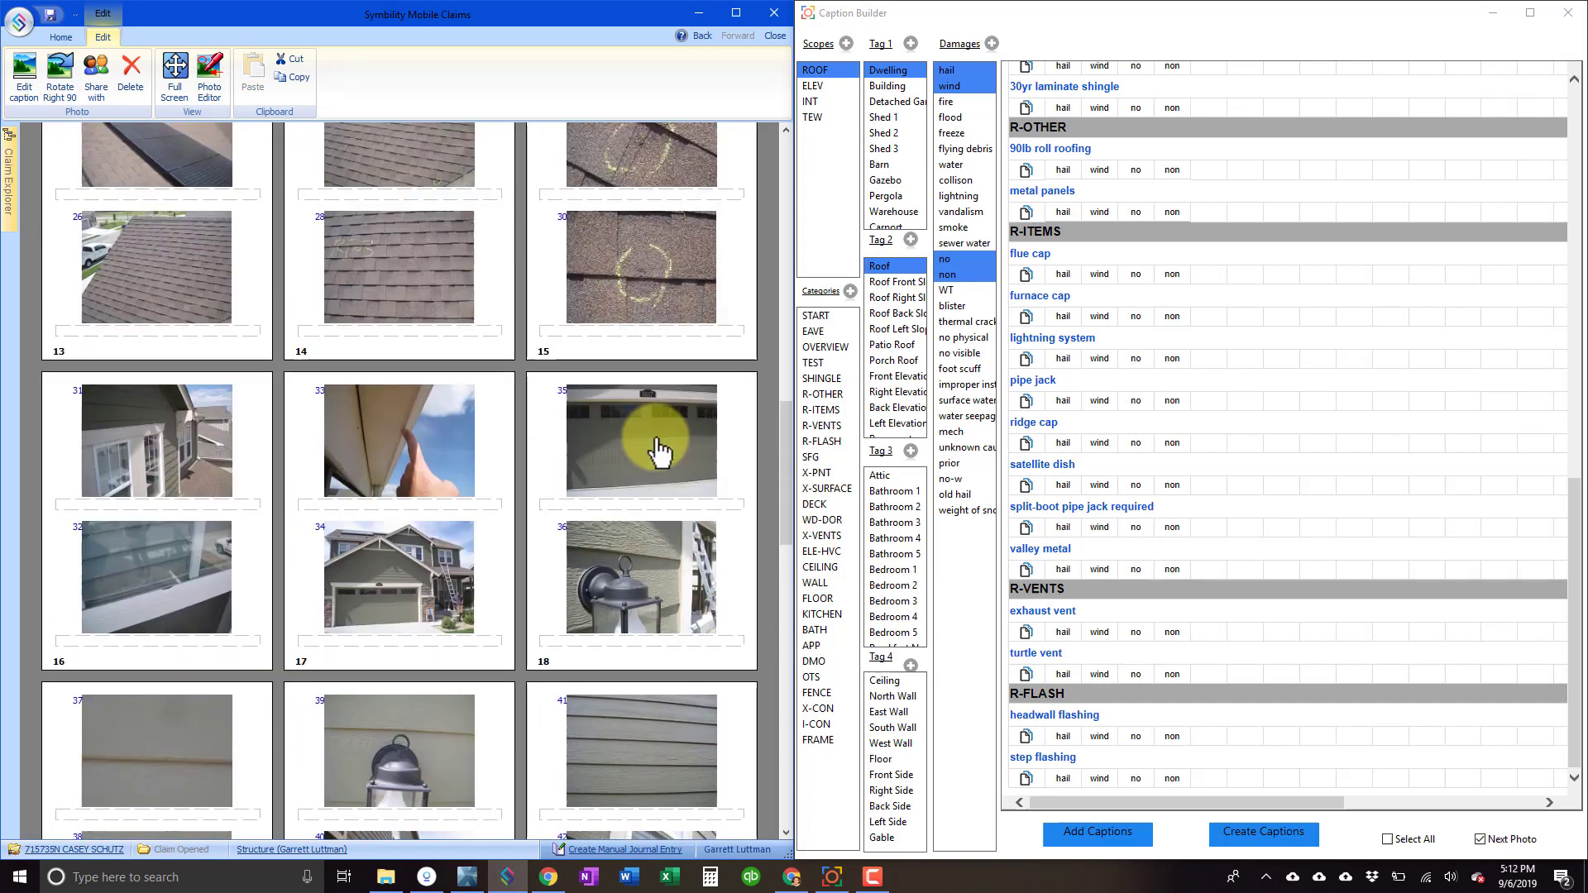
pyautogui.moveTo(411, 454); pyautogui.dragTo(408, 654)
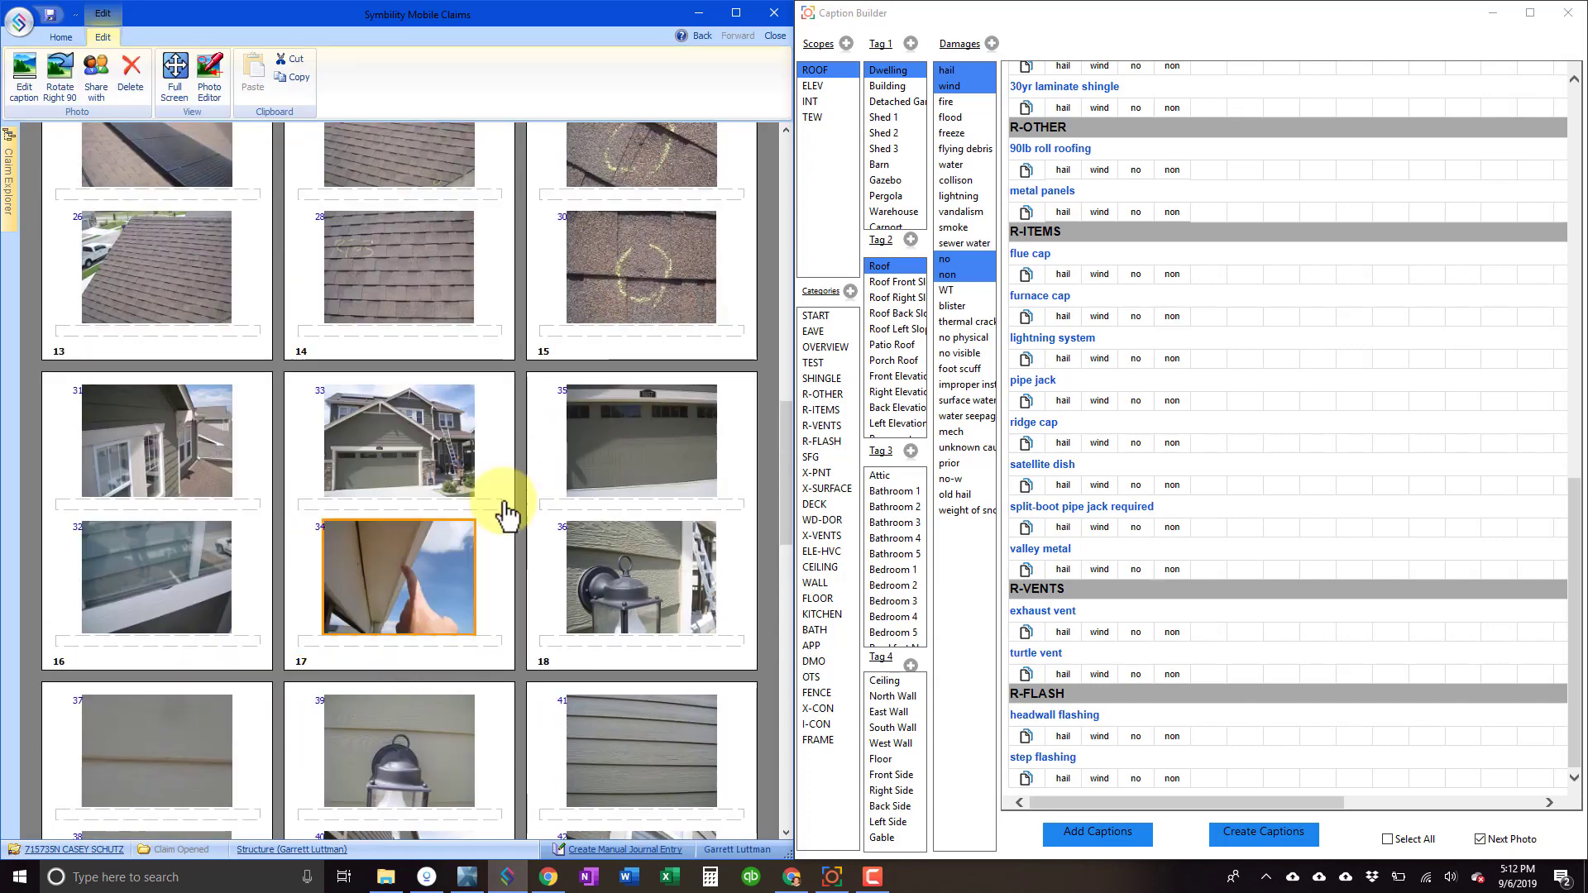
# - Shift-select the five uncaptioned roof photos 26–30 and drag them after photo 14
pyautogui.scroll(1, 560, 487)
pyautogui.scroll(2, 560, 487)
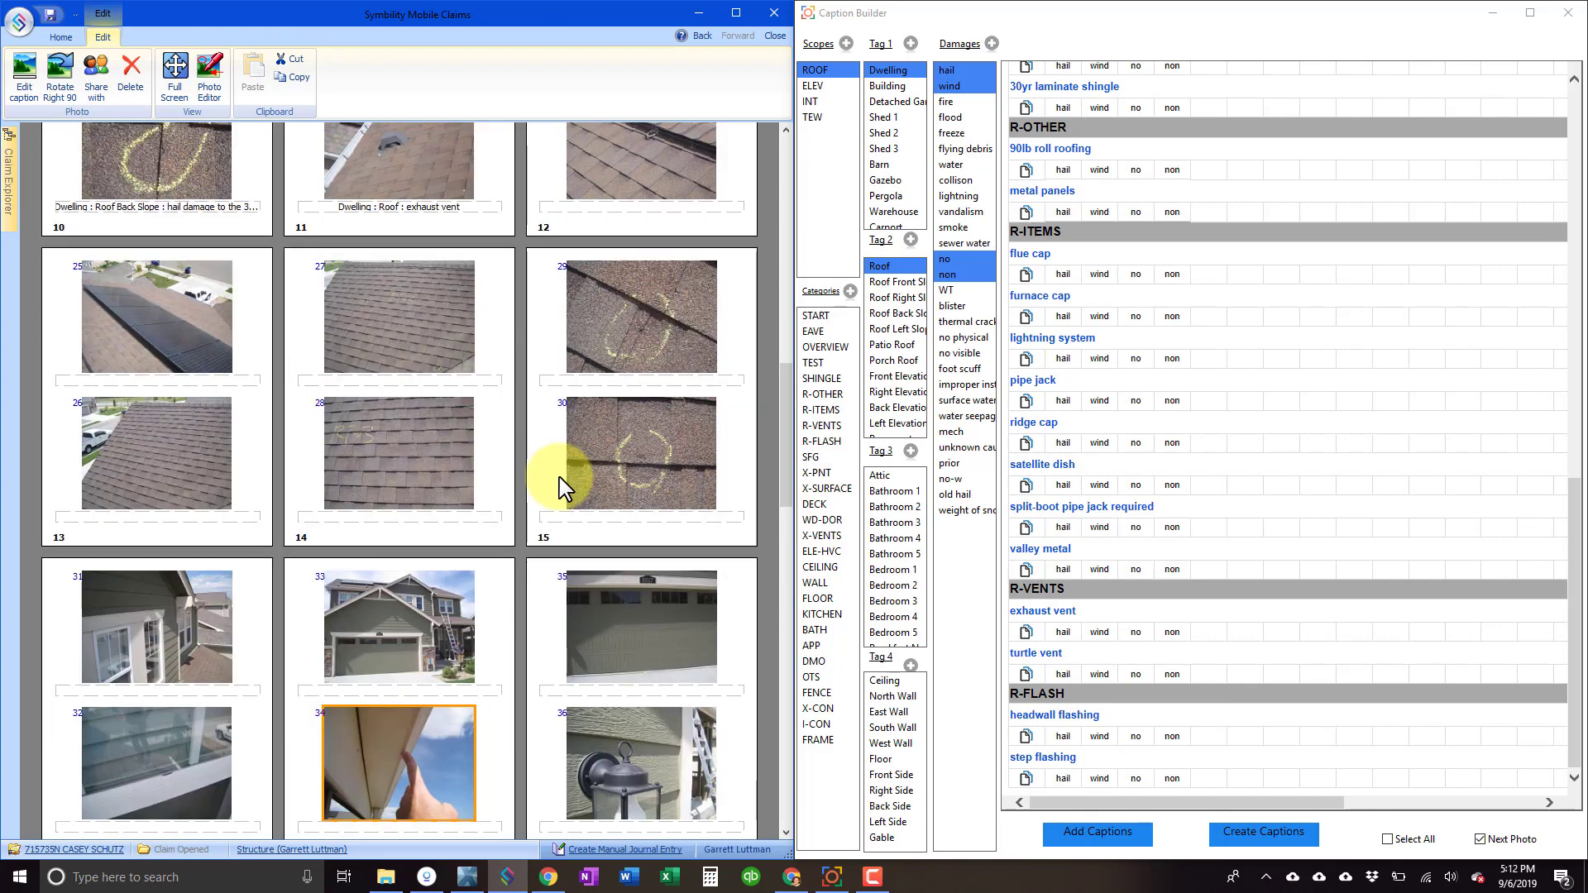
pyautogui.scroll(2, 560, 487)
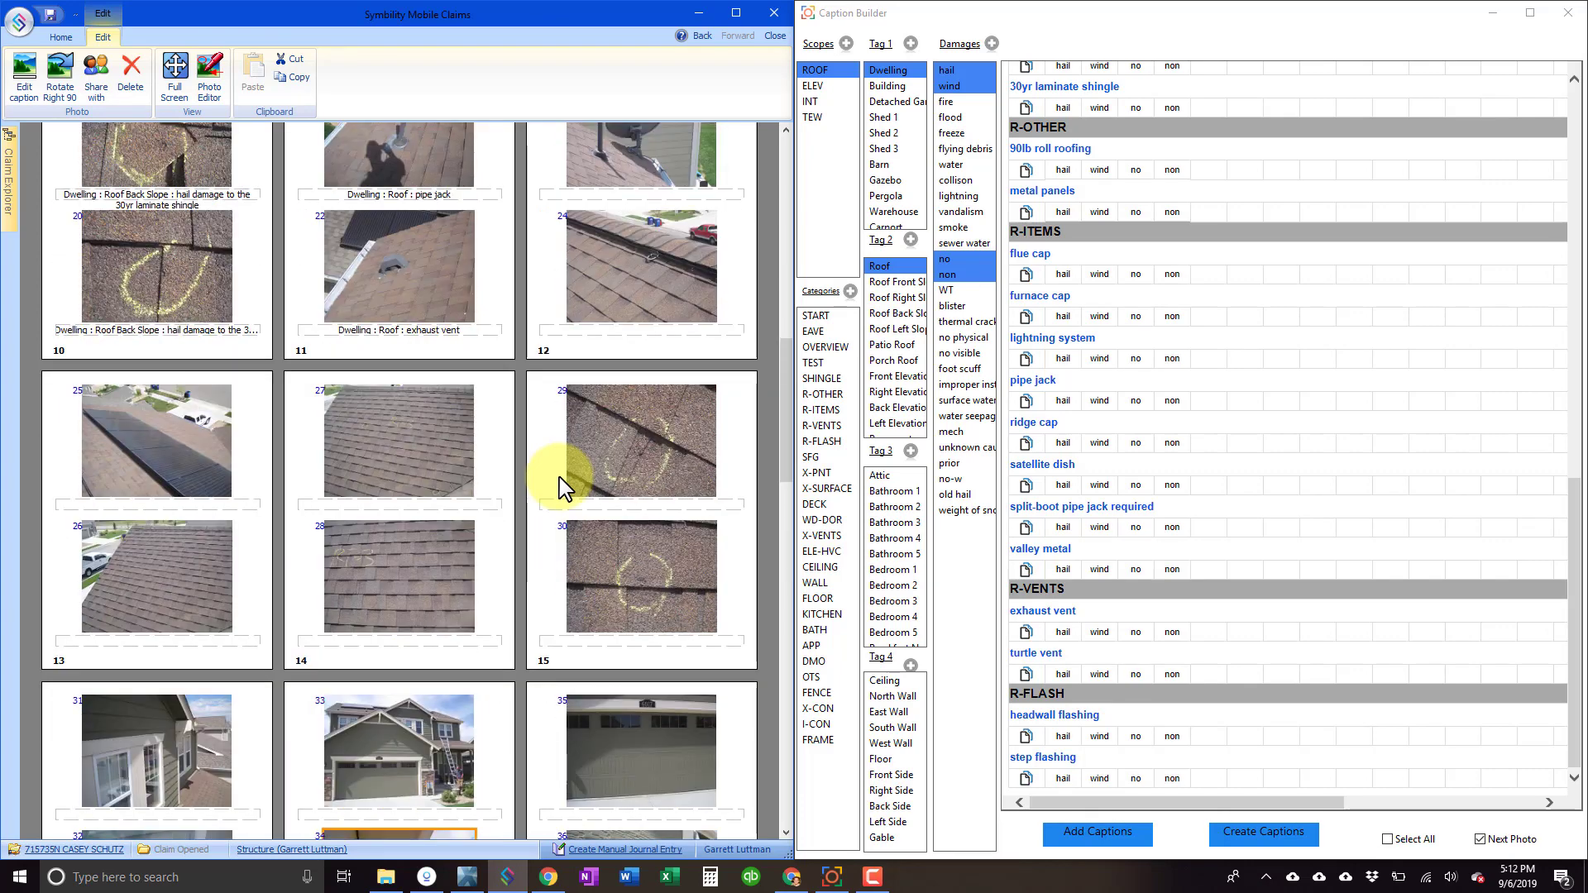
pyautogui.scroll(1, 560, 486)
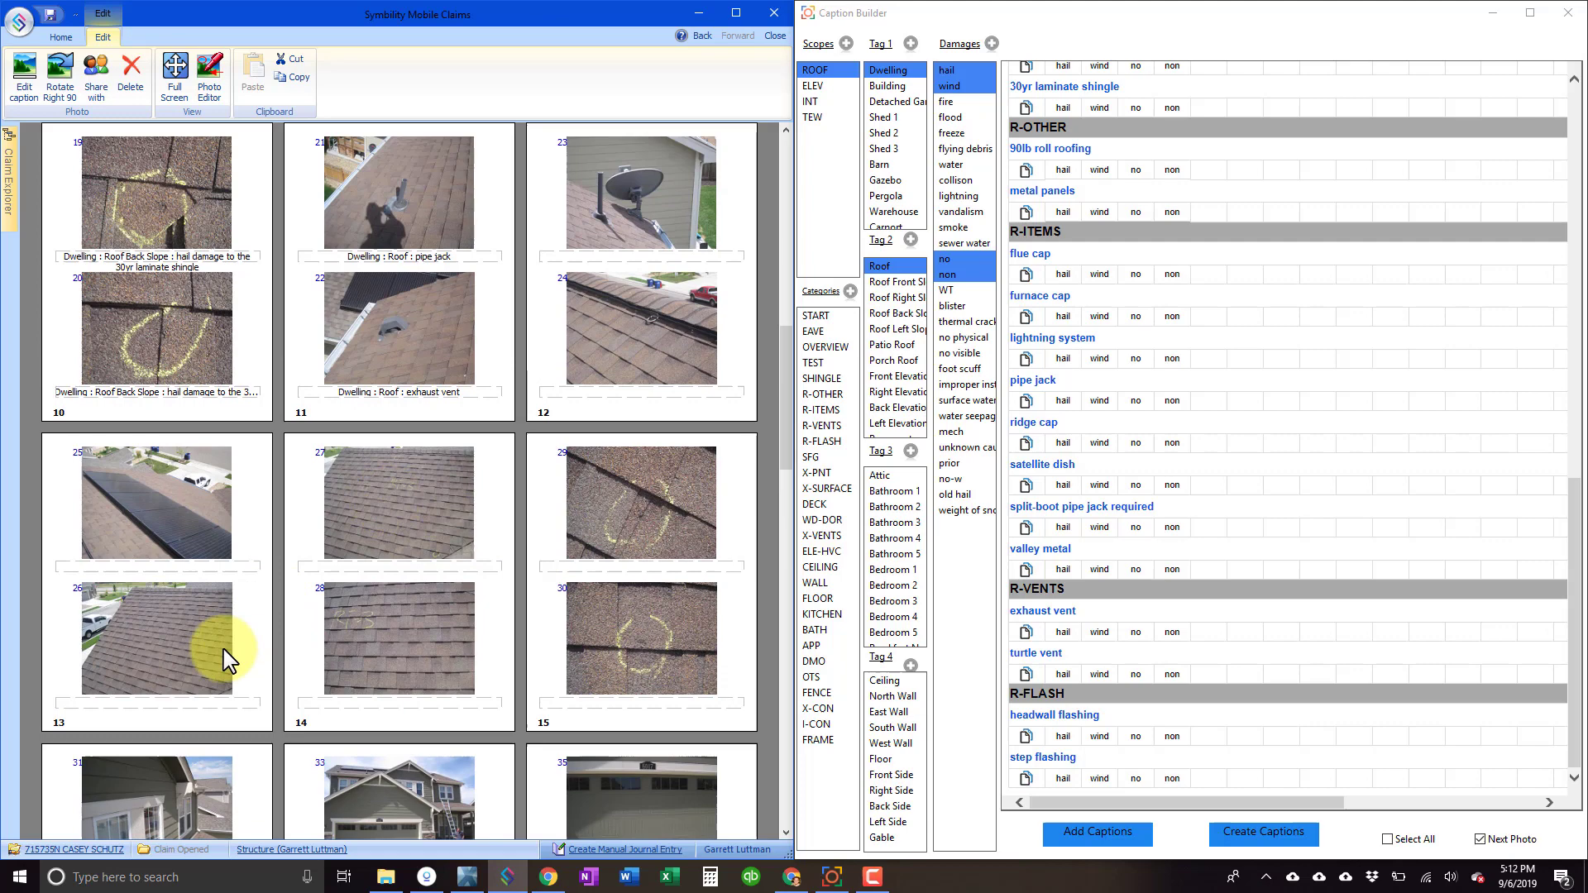
pyautogui.click(179, 654)
pyautogui.keyDown('shift'); pyautogui.click(641, 642); pyautogui.keyUp('shift')
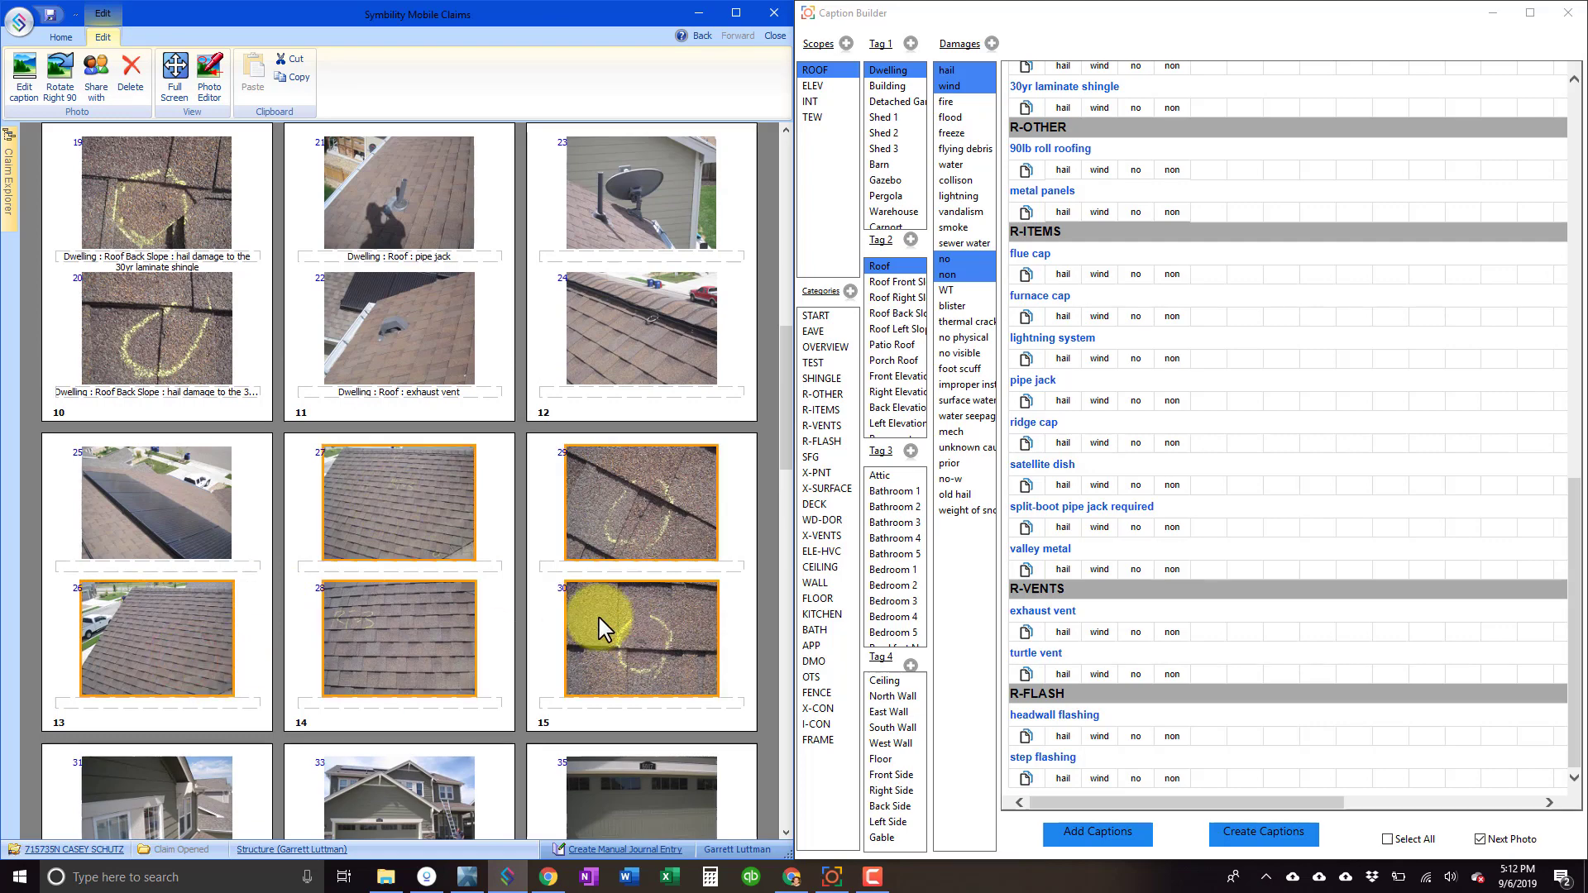
pyautogui.moveTo(166, 641)
pyautogui.mouseDown()
pyautogui.moveTo(317, 142)
pyautogui.moveTo(453, 310)
pyautogui.mouseUp()
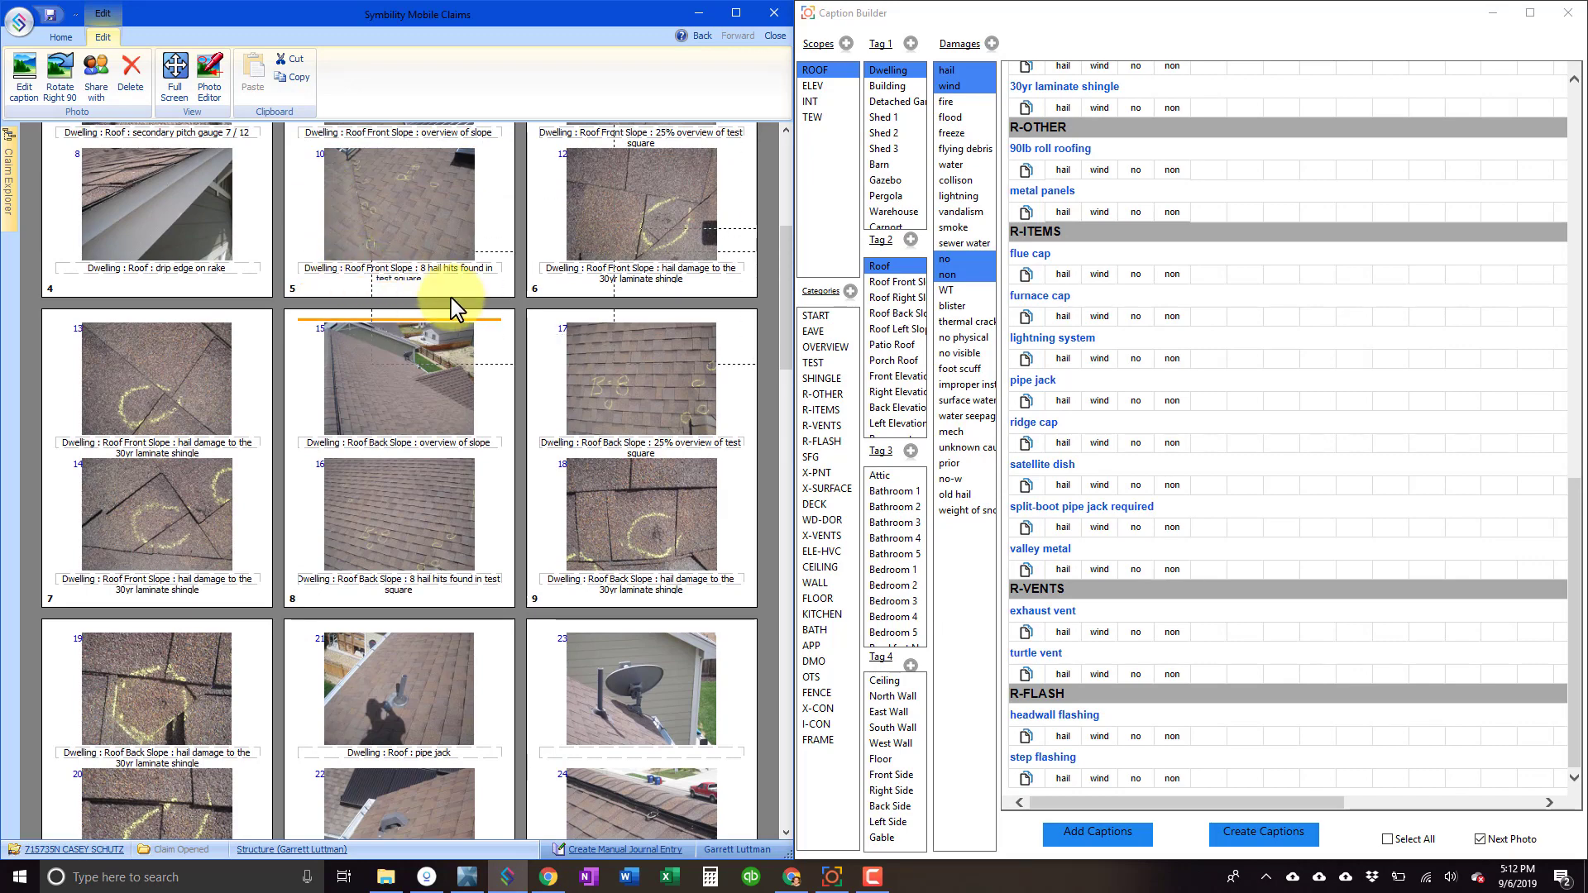
pyautogui.moveTo(454, 310); pyautogui.dragTo(224, 604)
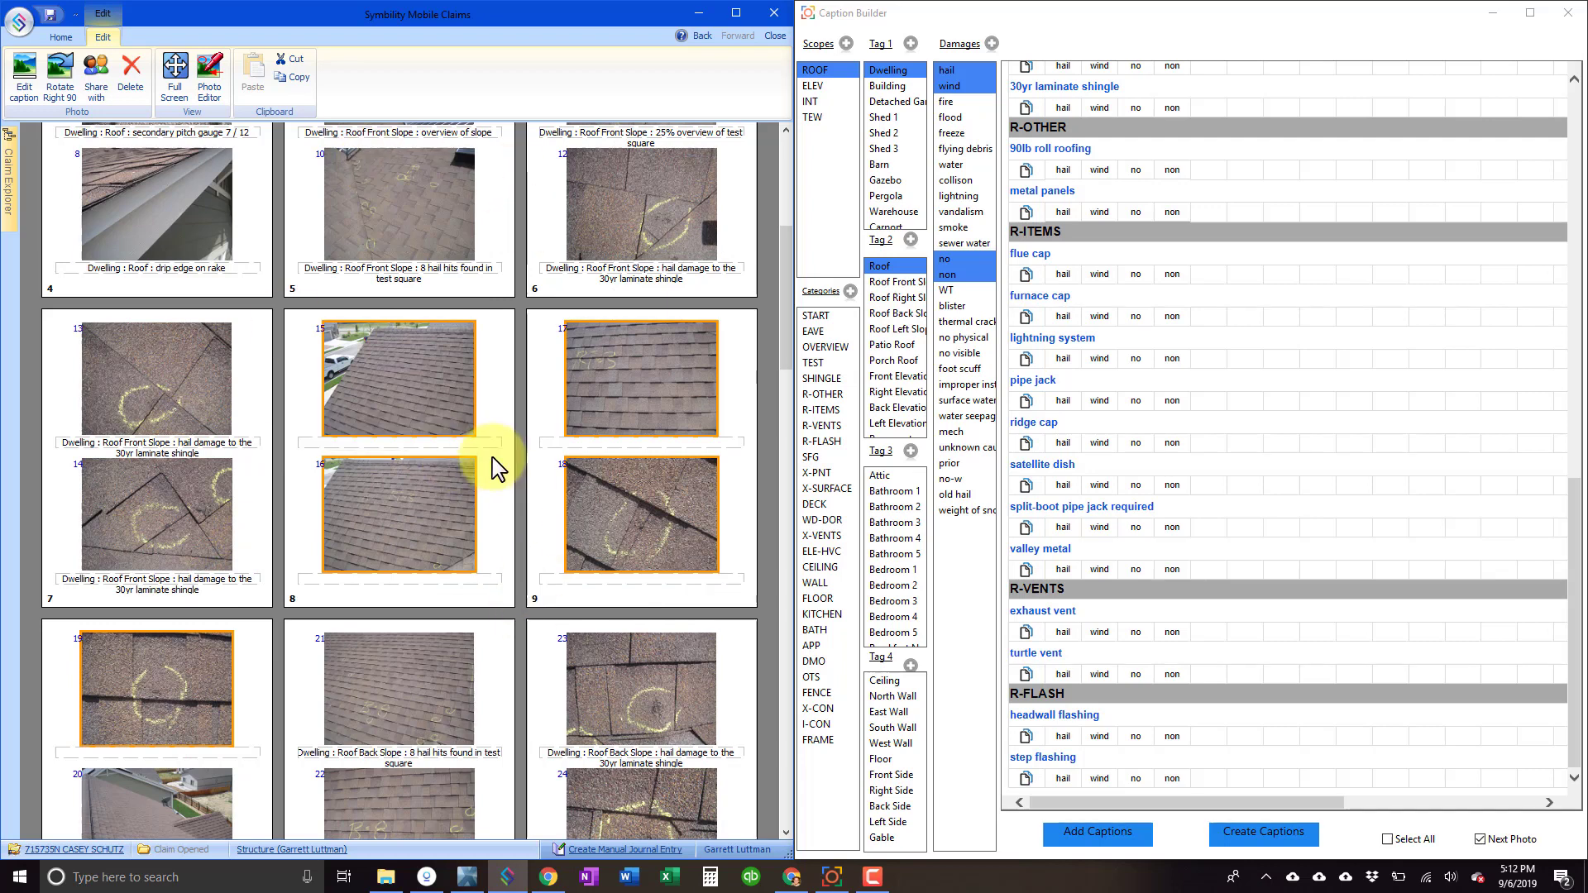
pyautogui.click(566, 300)
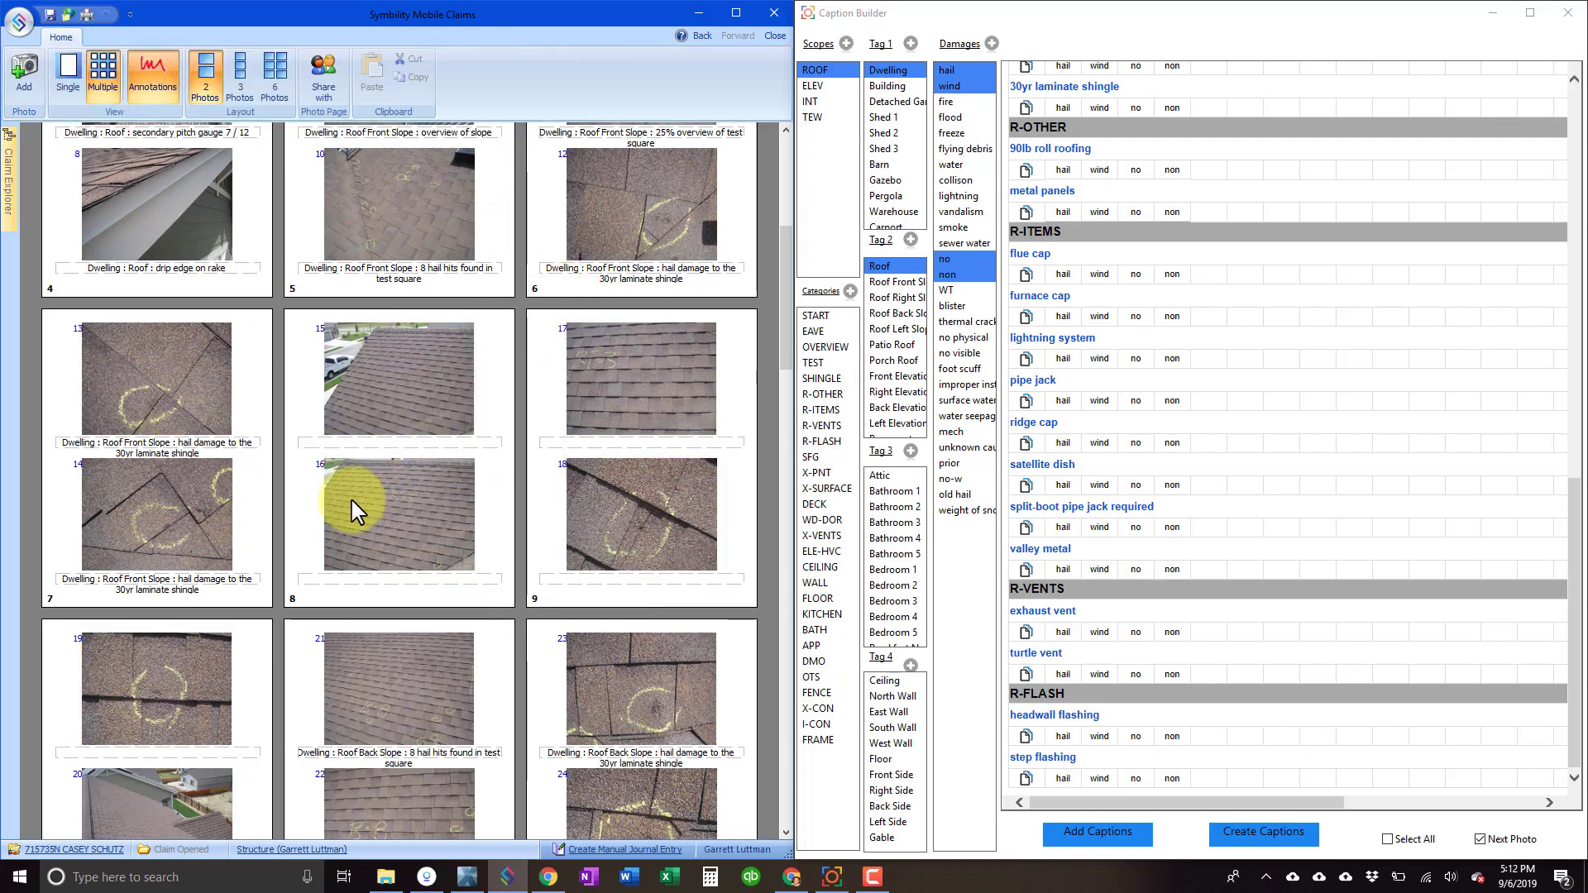
# - Caption moved photos as right-slope overview of slope and 8 hail hits in test square
pyautogui.doubleClick(377, 451)
pyautogui.click(913, 299)
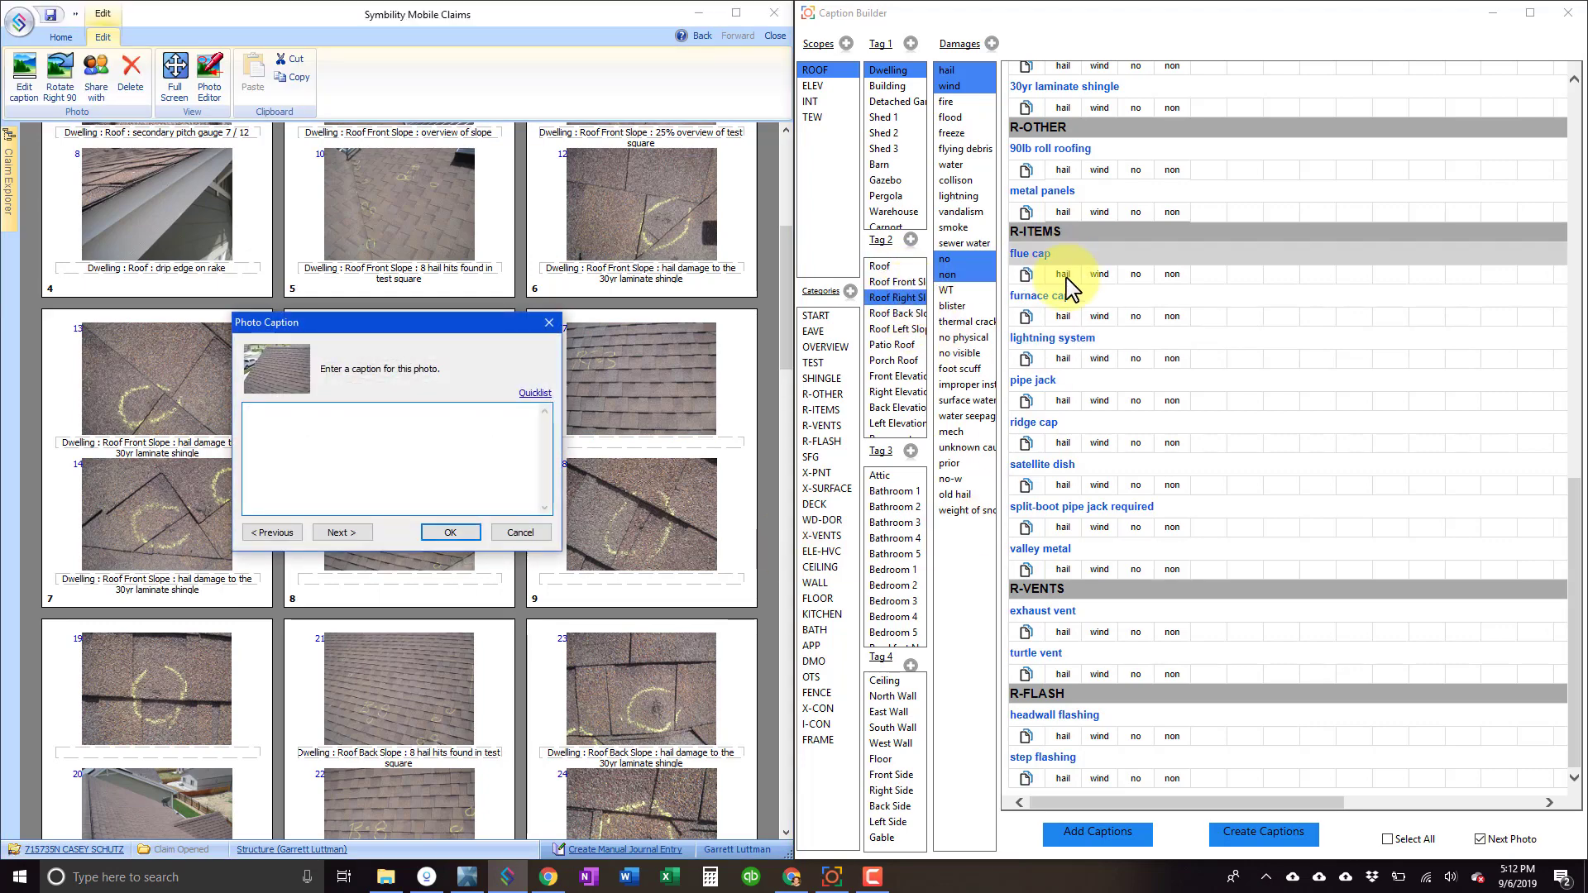
pyautogui.scroll(2, 1117, 380)
pyautogui.scroll(3, 1121, 339)
pyautogui.scroll(-2, 1116, 331)
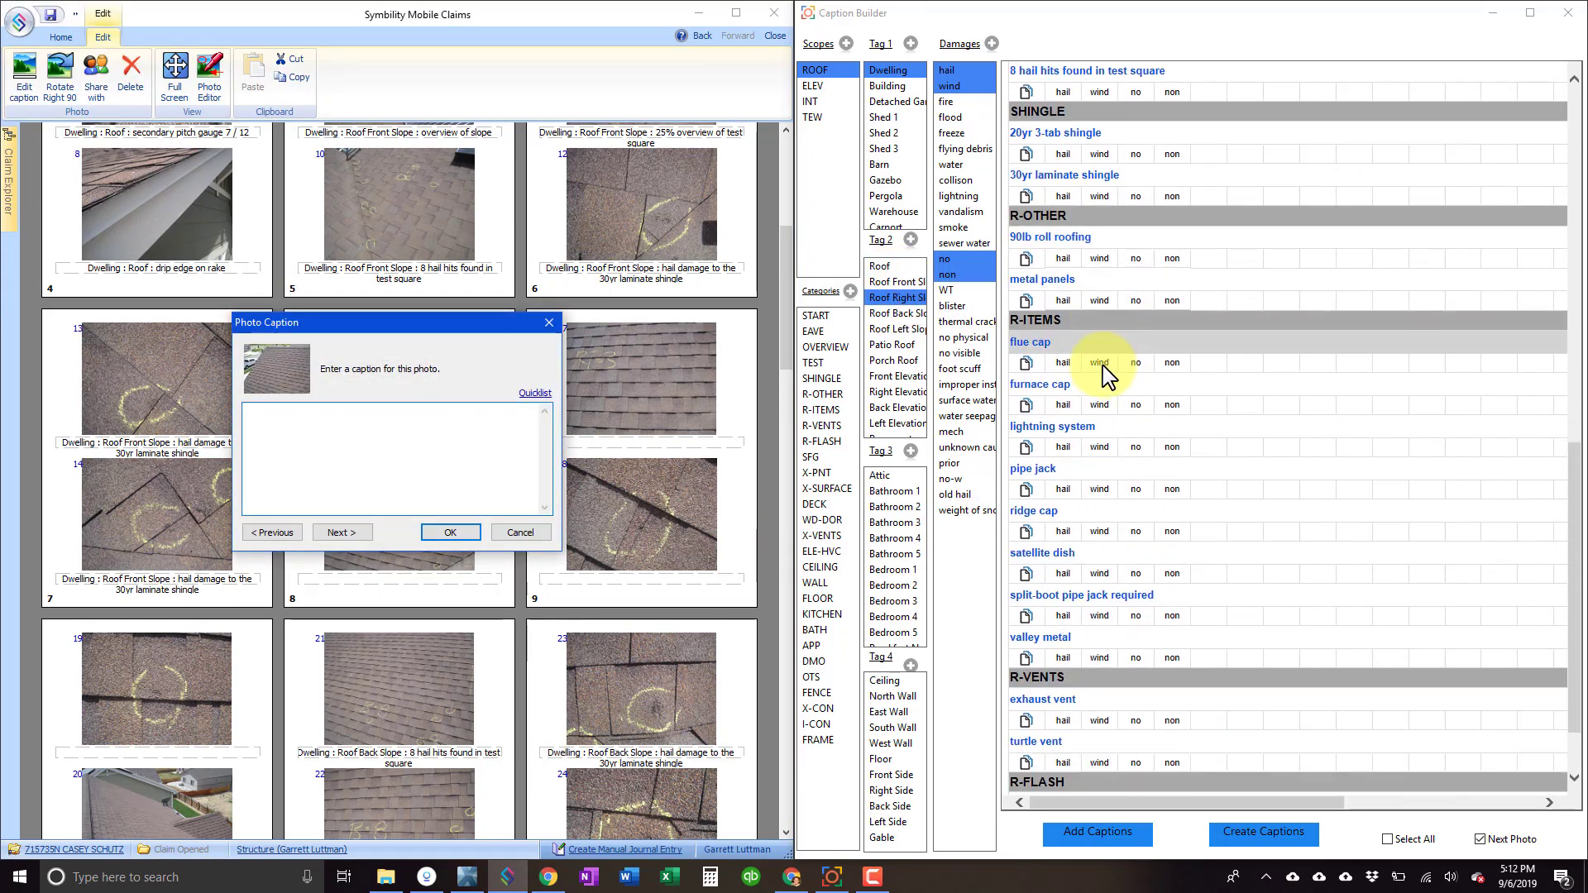
pyautogui.scroll(-2, 1116, 340)
pyautogui.scroll(5, 1116, 348)
pyautogui.scroll(-5, 1114, 359)
pyautogui.scroll(5, 1113, 348)
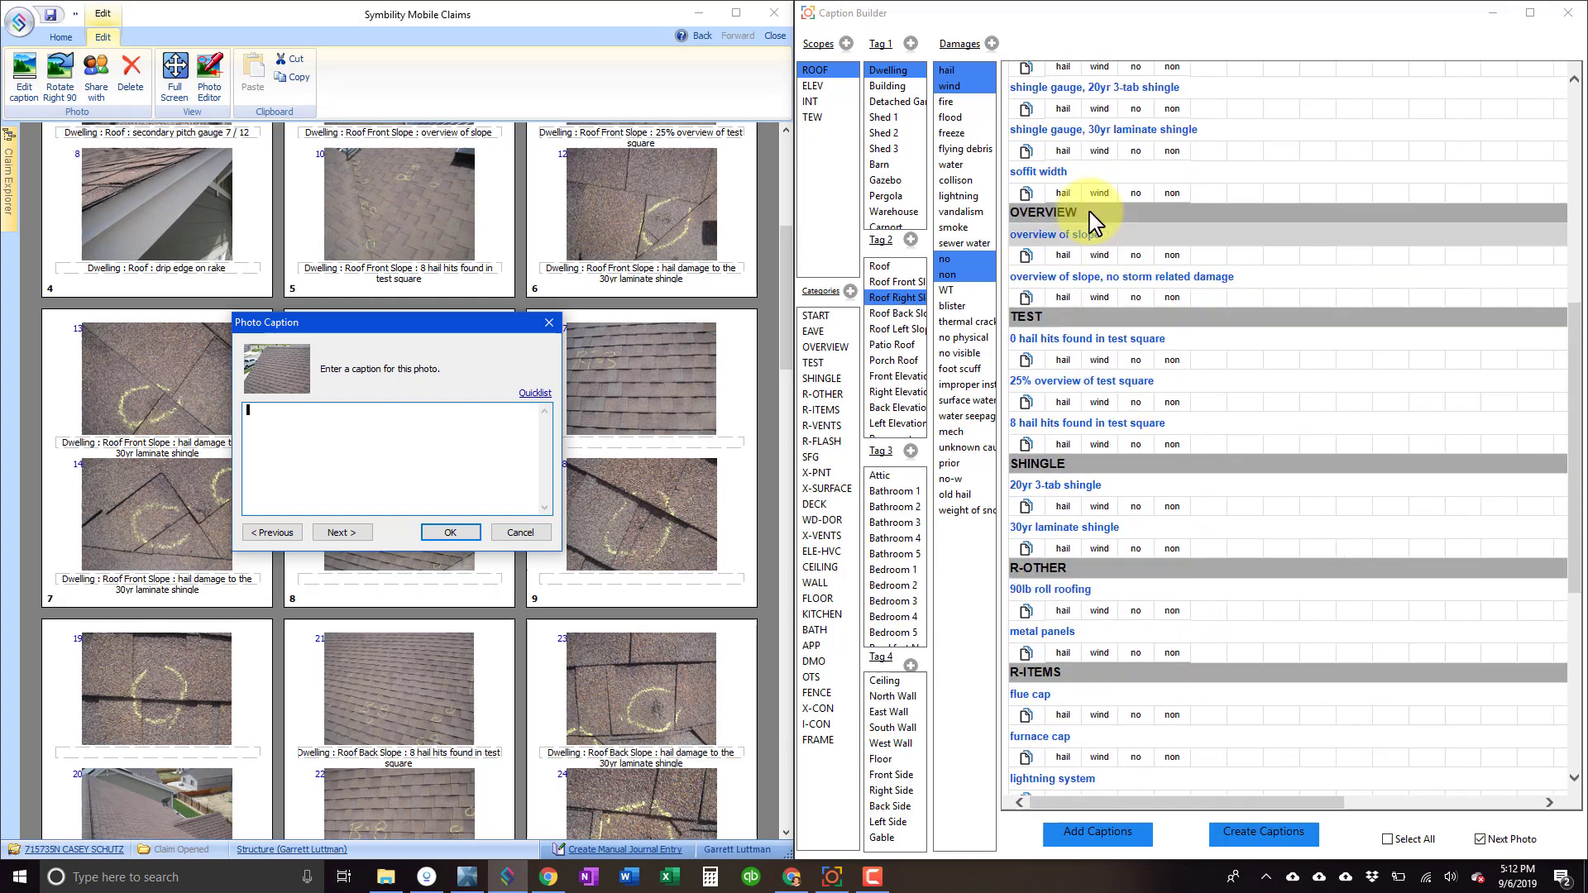
pyautogui.click(1074, 240)
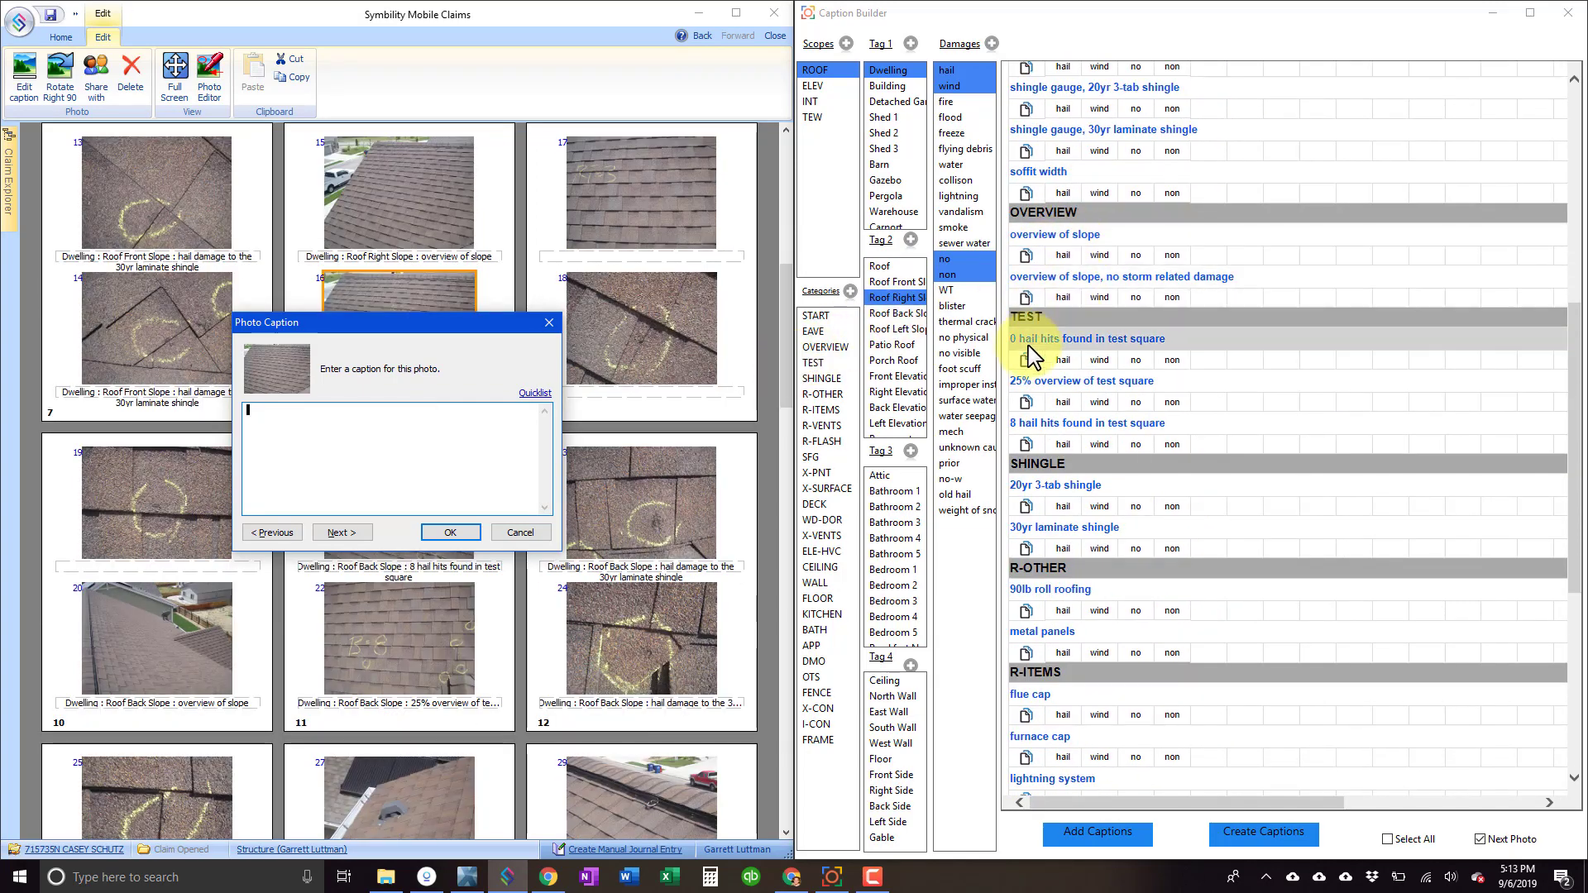
pyautogui.click(1067, 424)
# - Add a hail damage caption, then recaption photo 20 as back-slope overview of slope
pyautogui.click(273, 532)
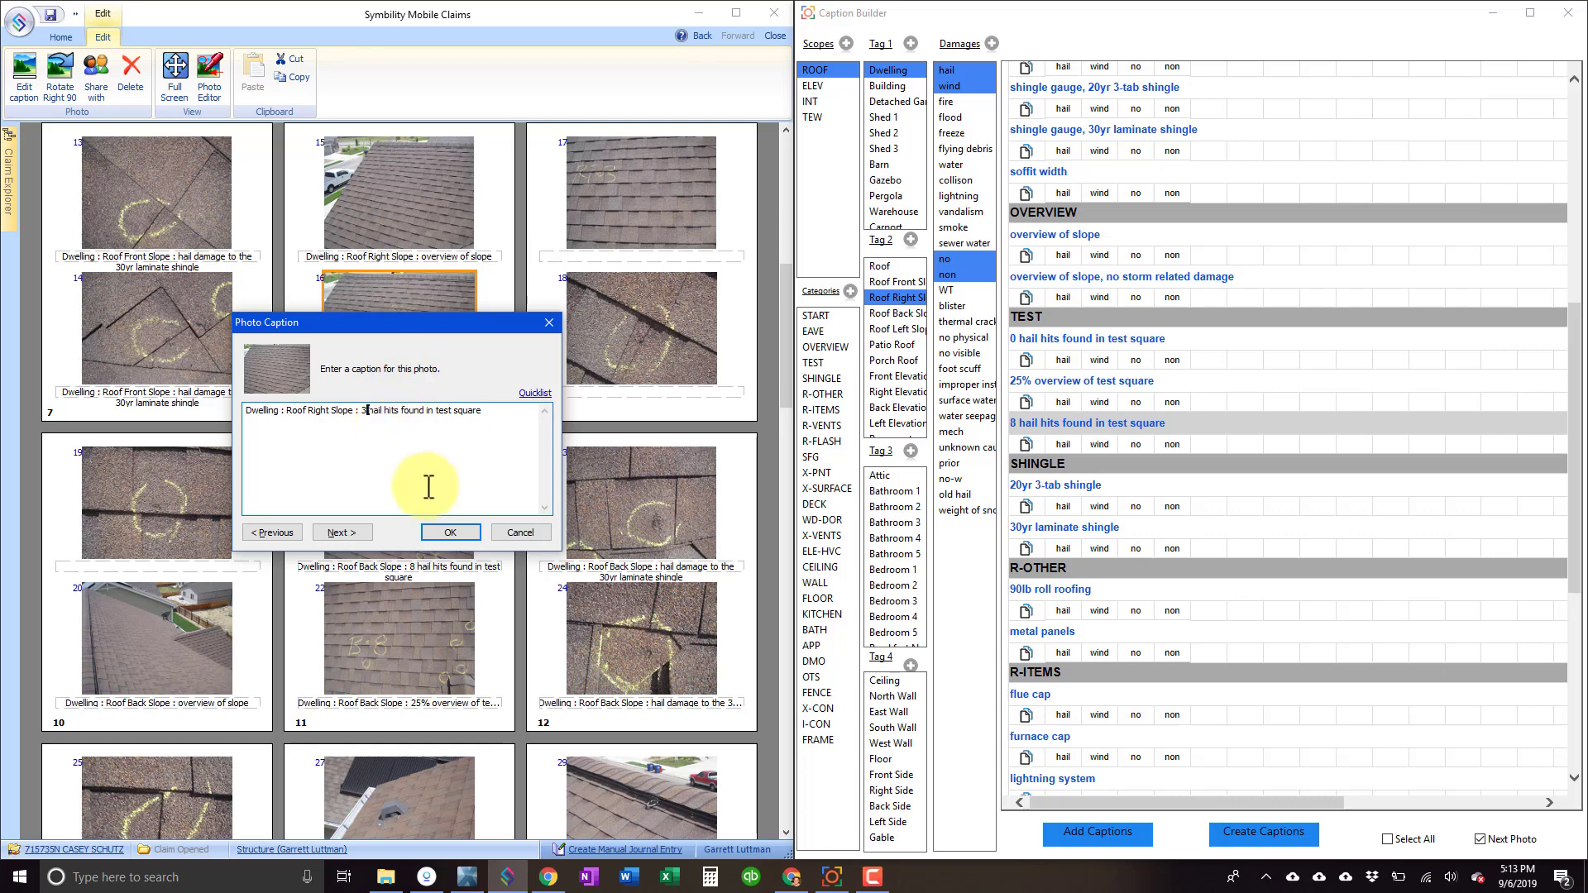
pyautogui.click(1089, 387)
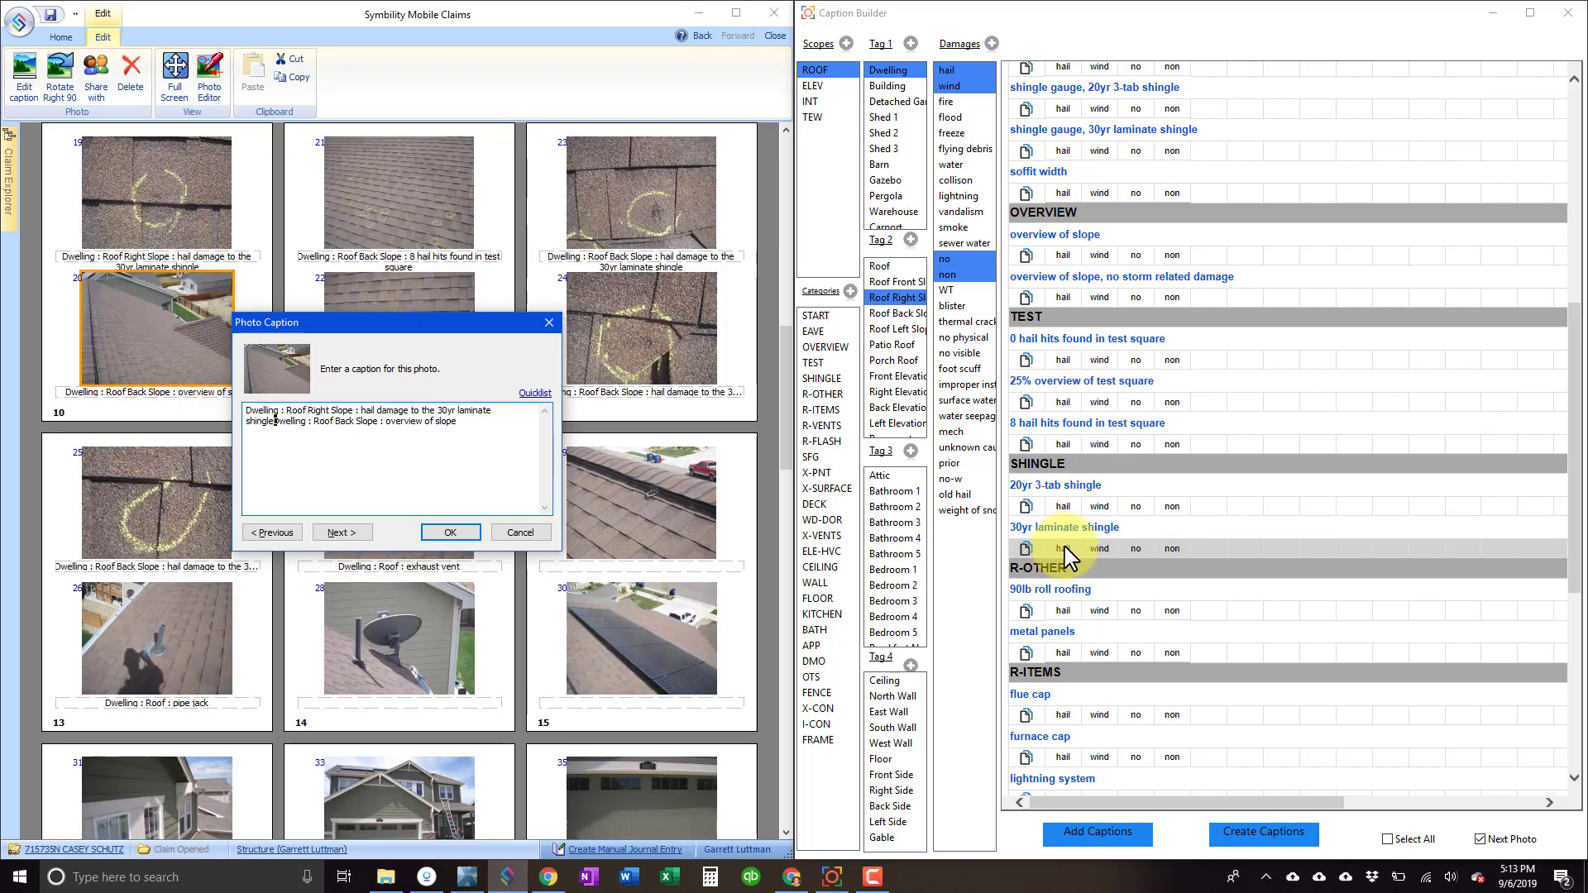
pyautogui.click(272, 532)
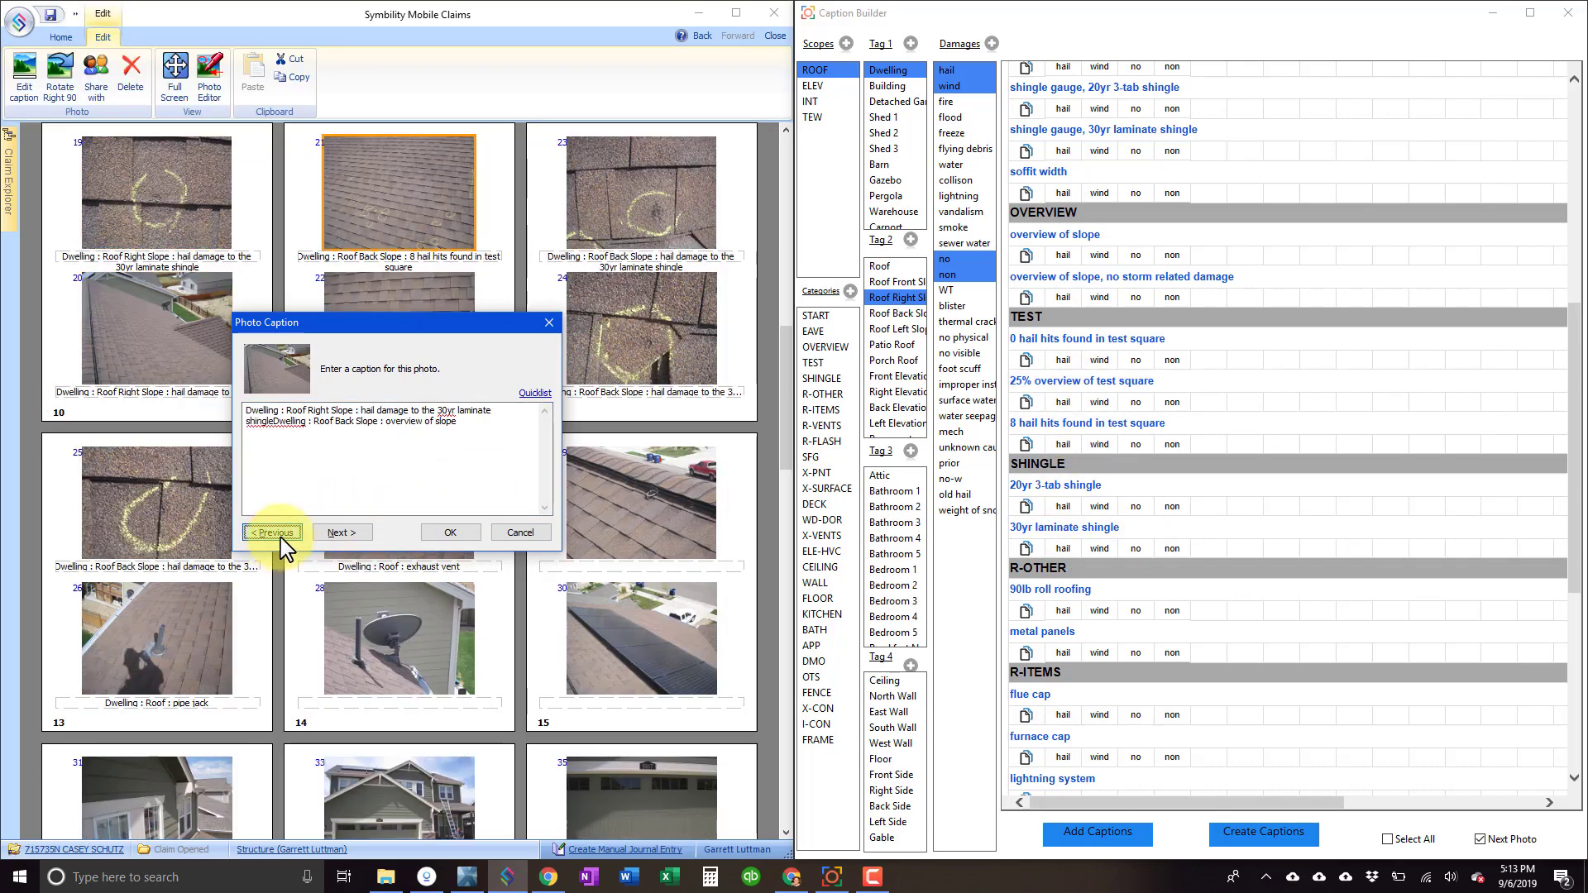
pyautogui.click(338, 485)
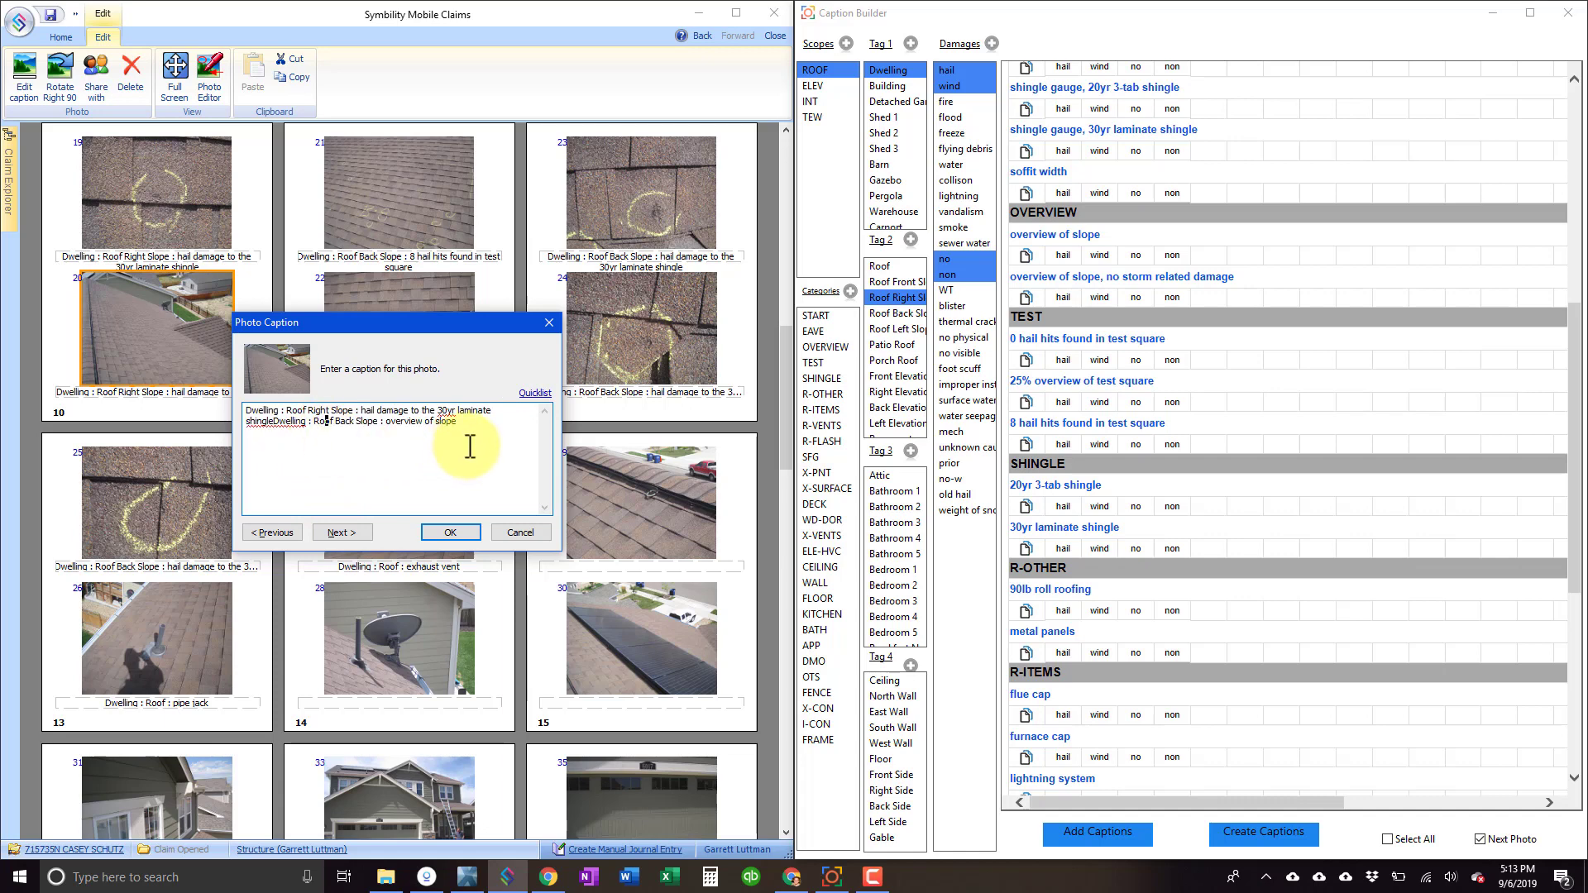
pyautogui.hotkey('ctrl', 'a')
pyautogui.click(898, 314)
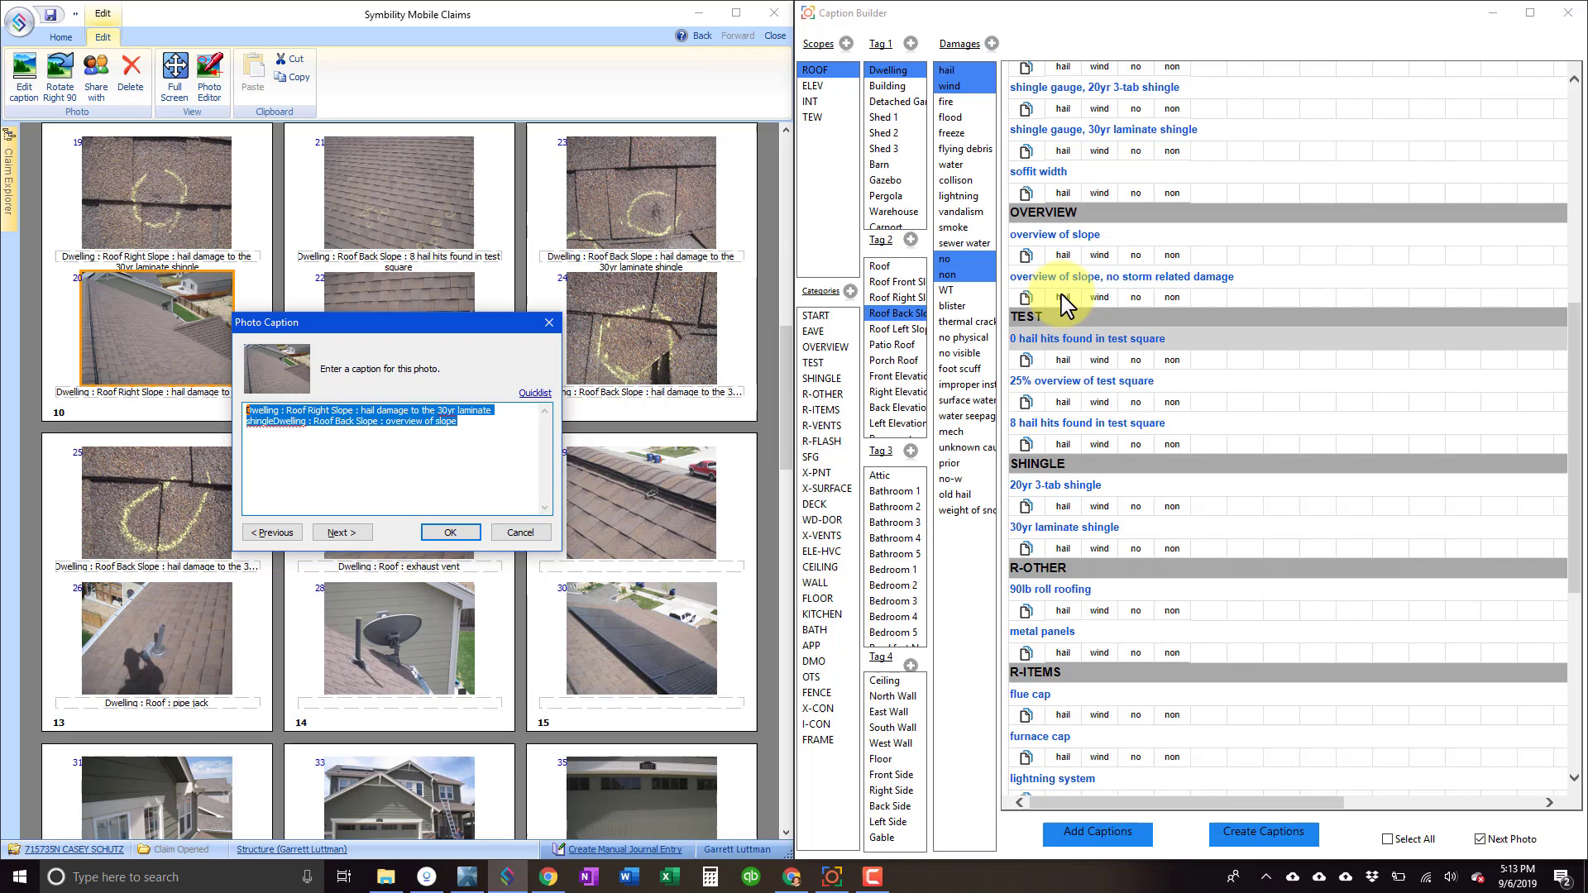
pyautogui.click(1063, 236)
pyautogui.click(451, 530)
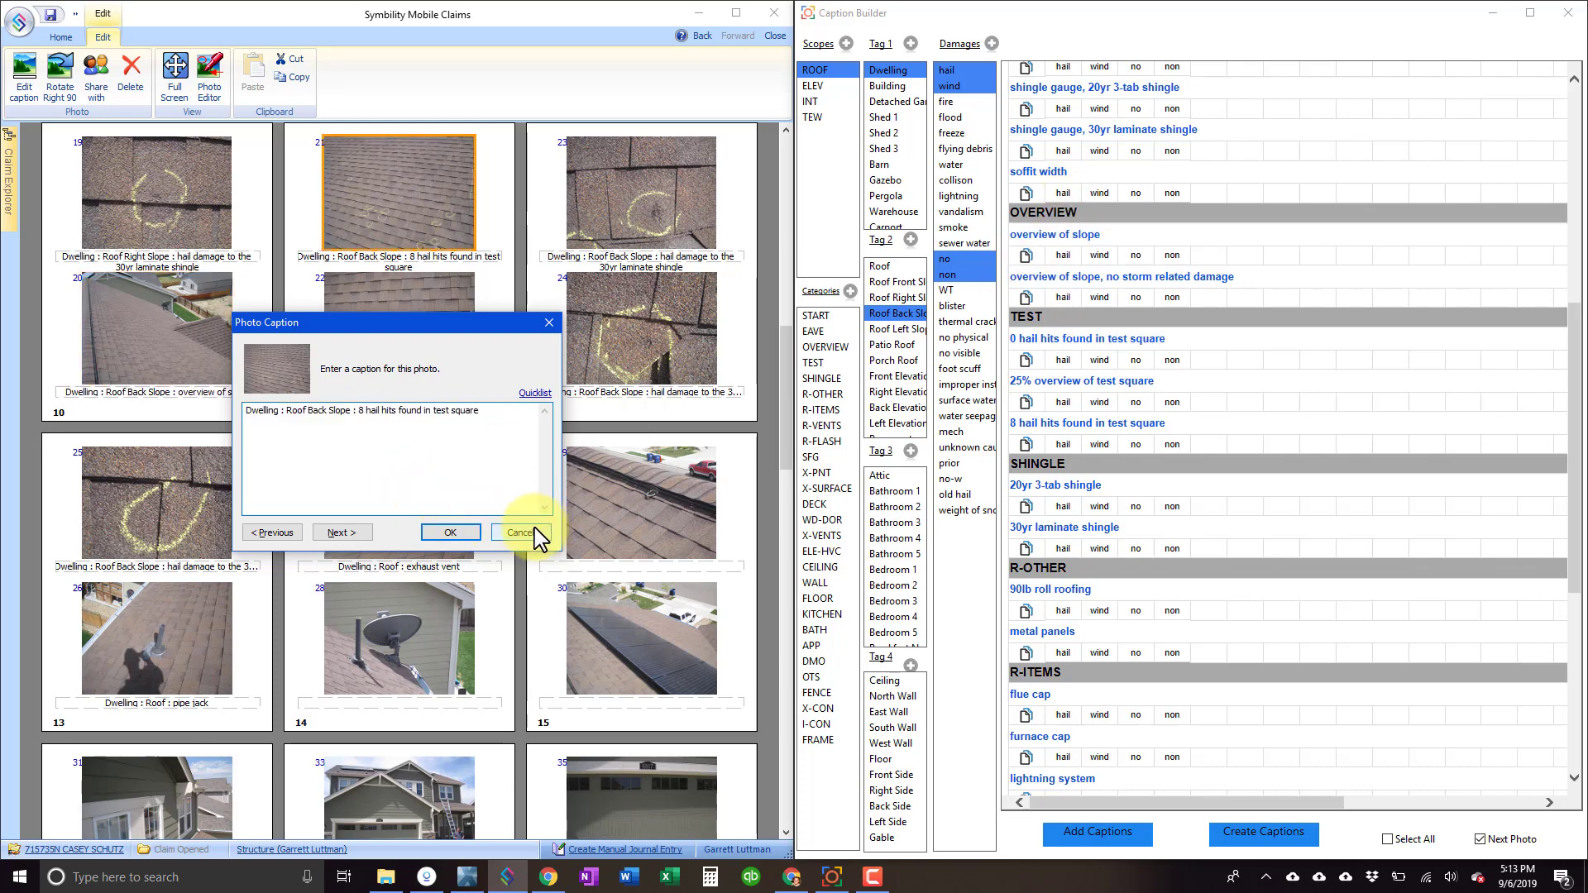
pyautogui.click(454, 532)
pyautogui.scroll(-3, 422, 451)
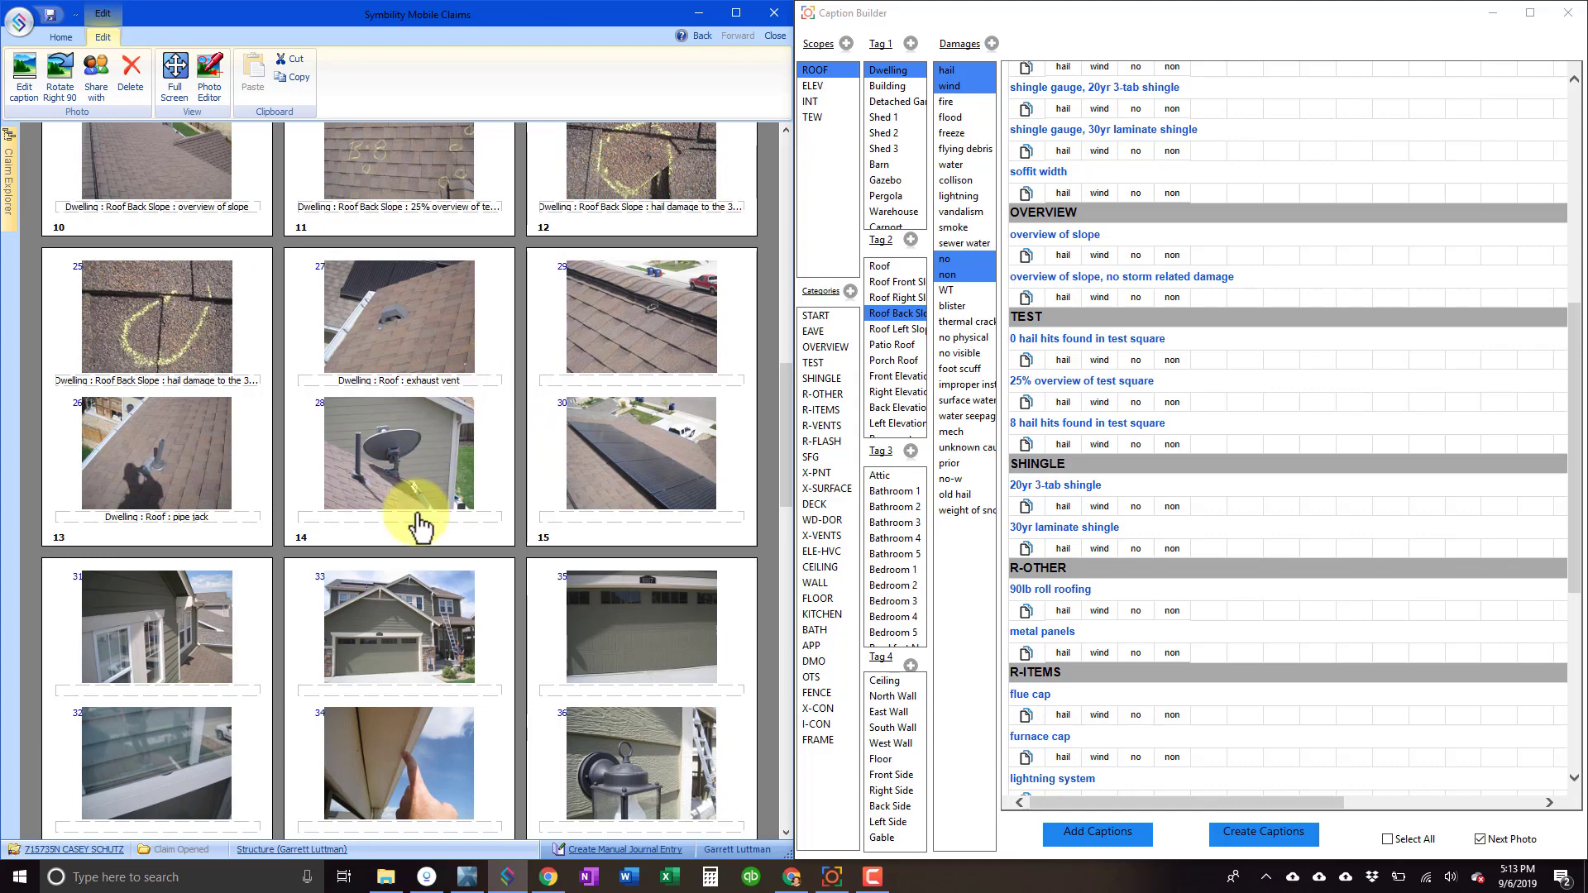
# - Caption the satellite dish photo as Roof : satellite dish
pyautogui.click(414, 521)
pyautogui.doubleClick(448, 522)
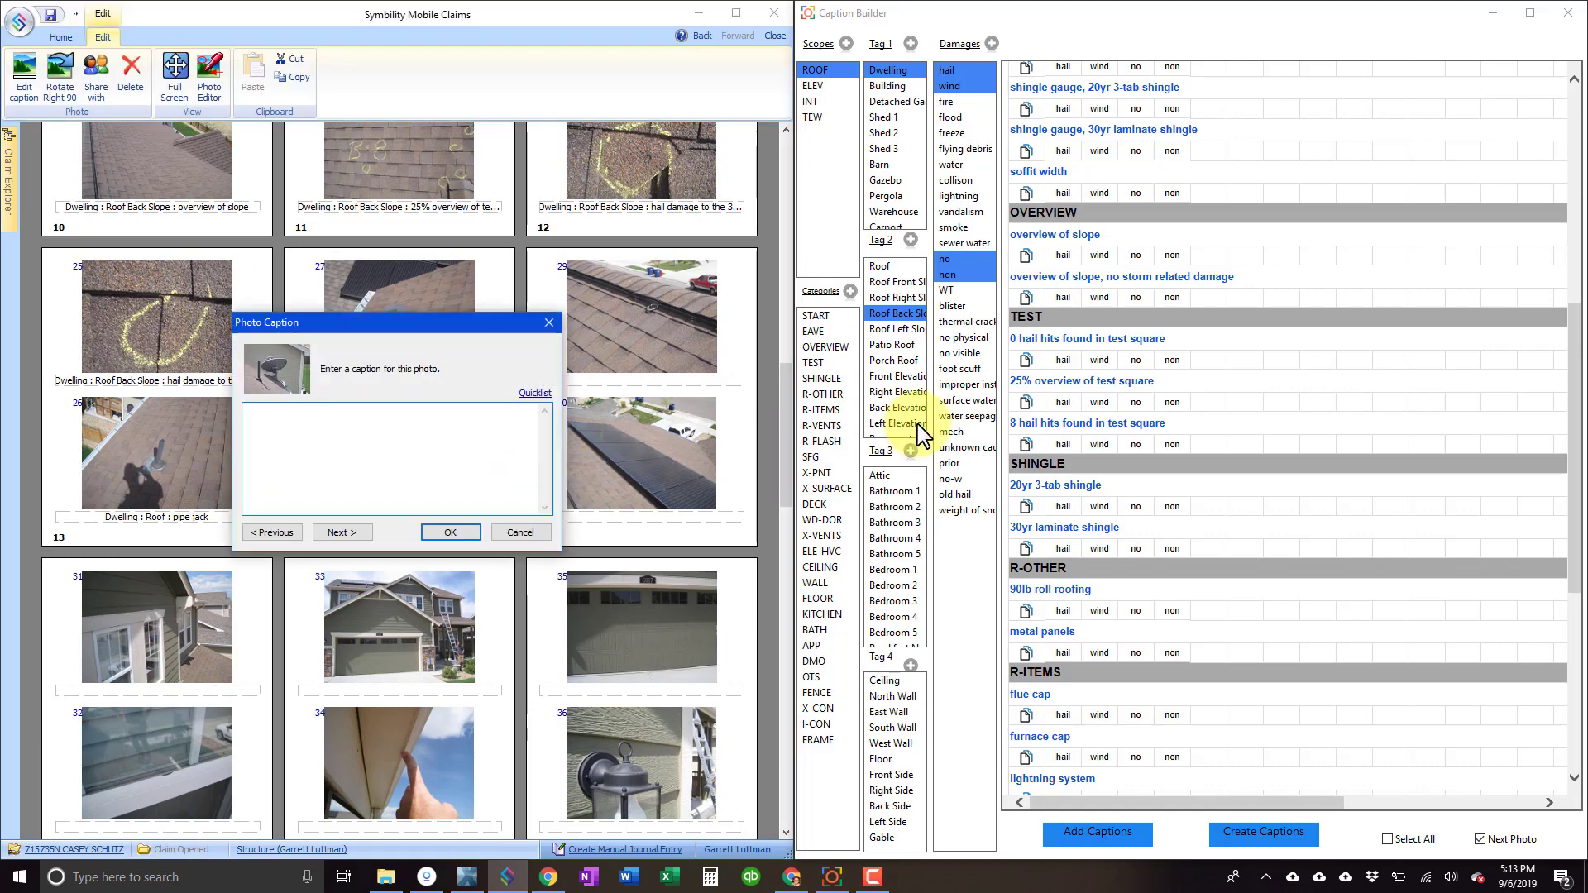
pyautogui.click(887, 266)
pyautogui.scroll(-3, 1075, 530)
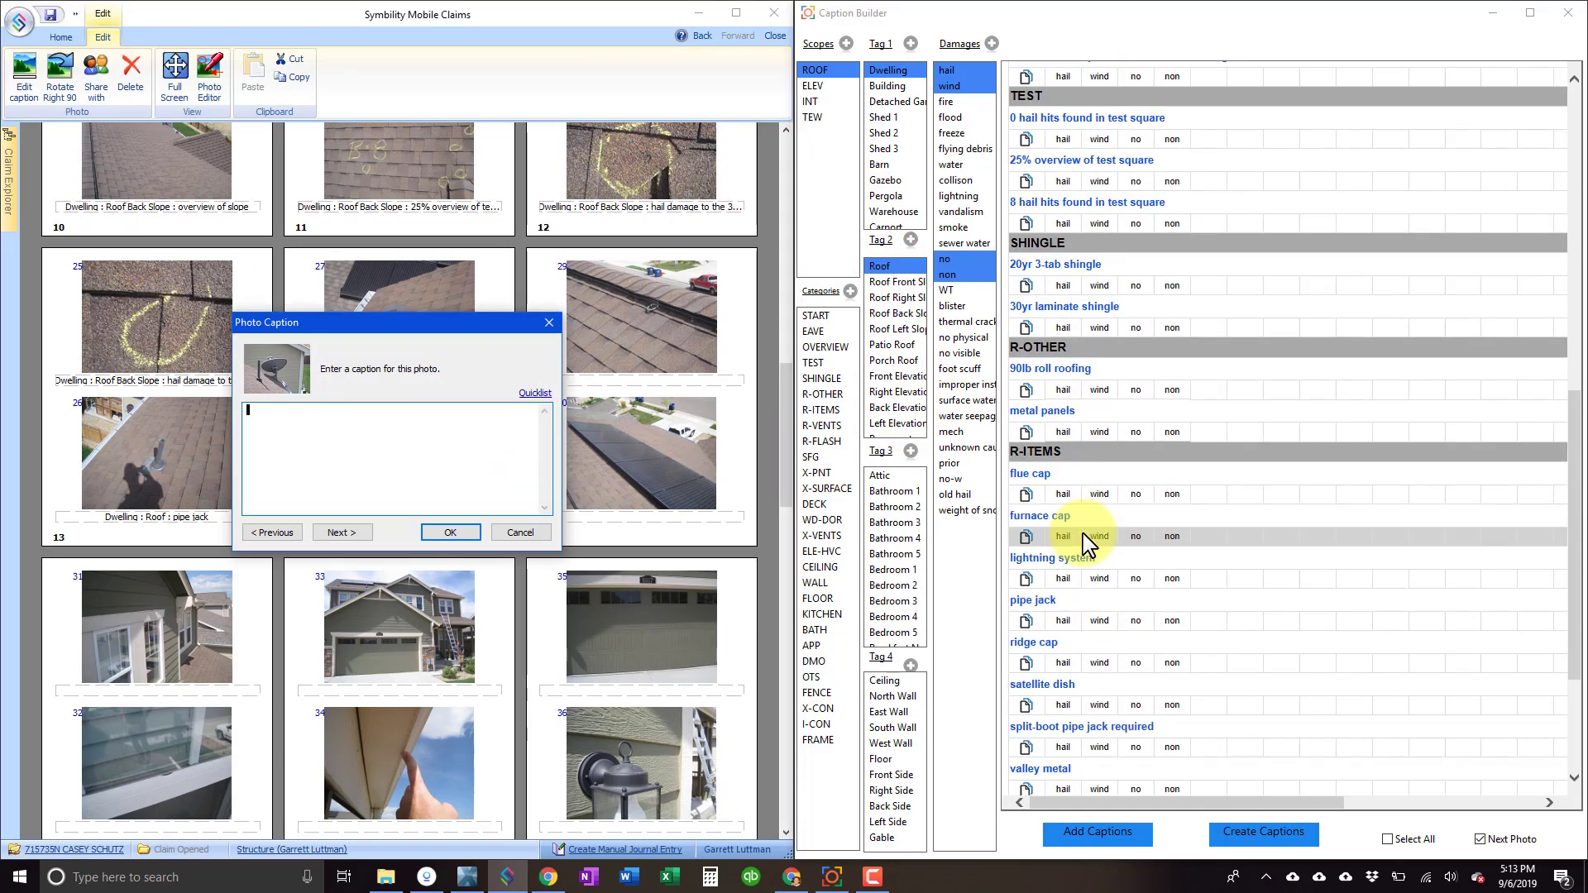
pyautogui.scroll(-2, 1067, 619)
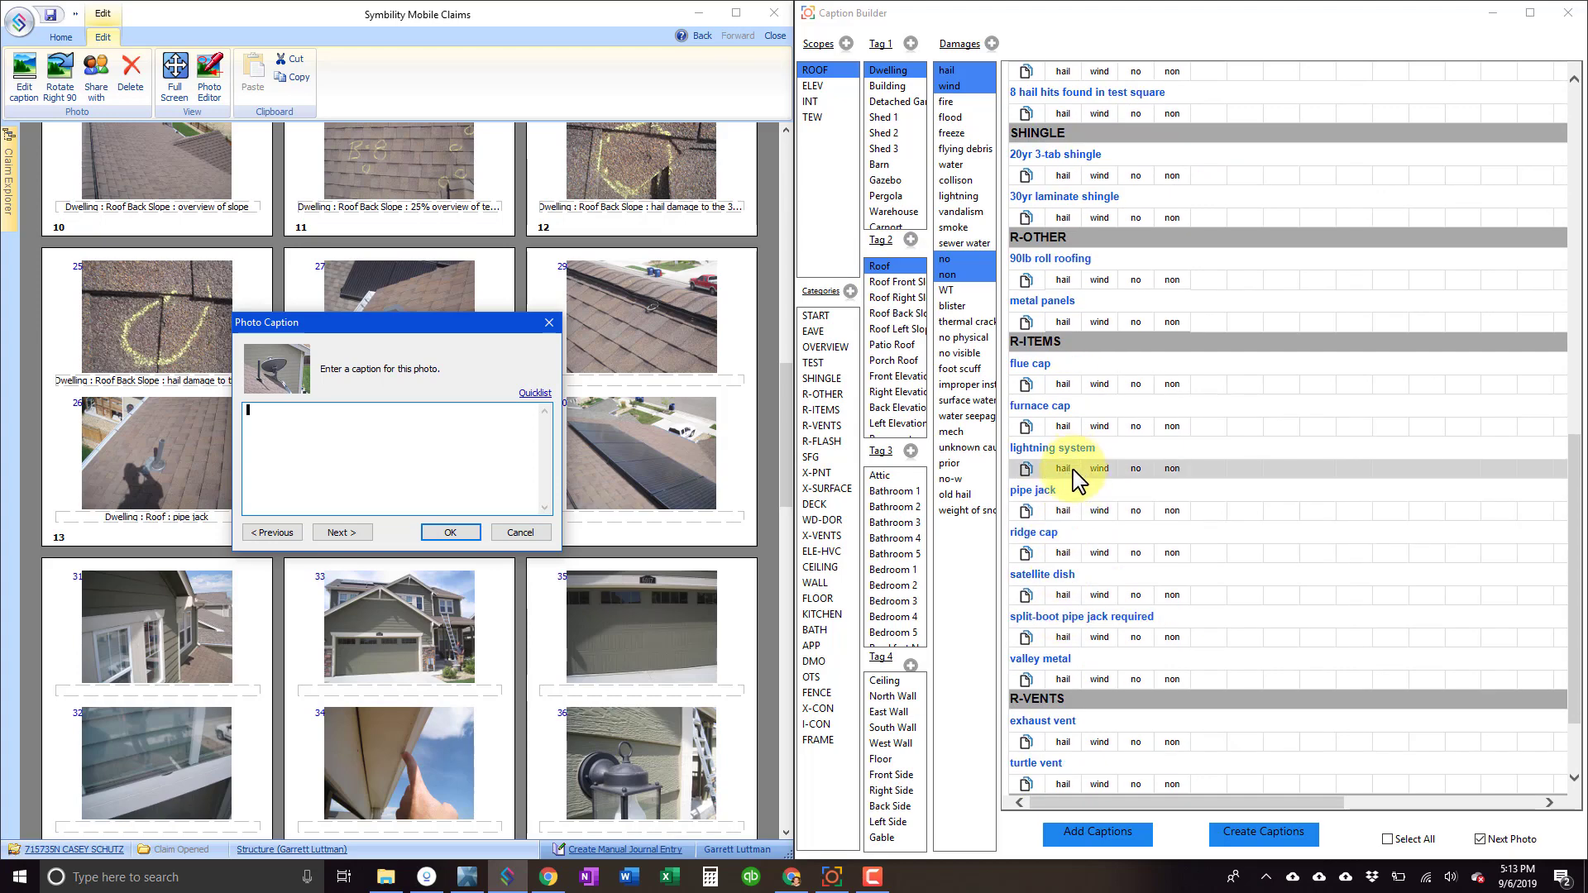
pyautogui.click(1068, 576)
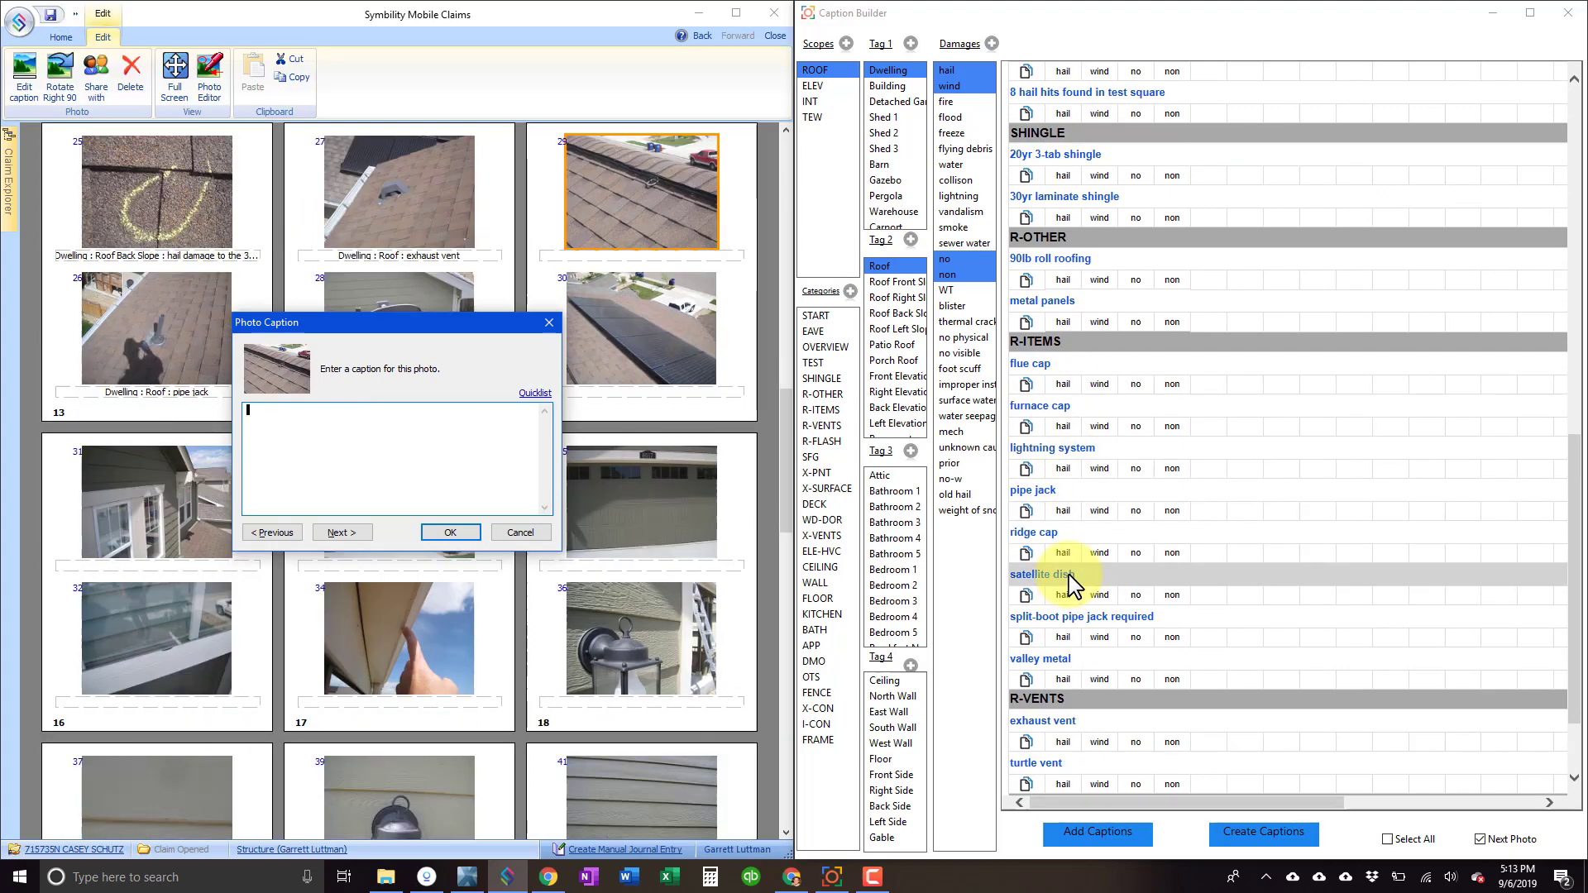
# - Browse the R-ITEMS captions and set Tag 2 to Front Elevation for the next photo
pyautogui.scroll(-2, 1072, 586)
pyautogui.scroll(-1, 1065, 604)
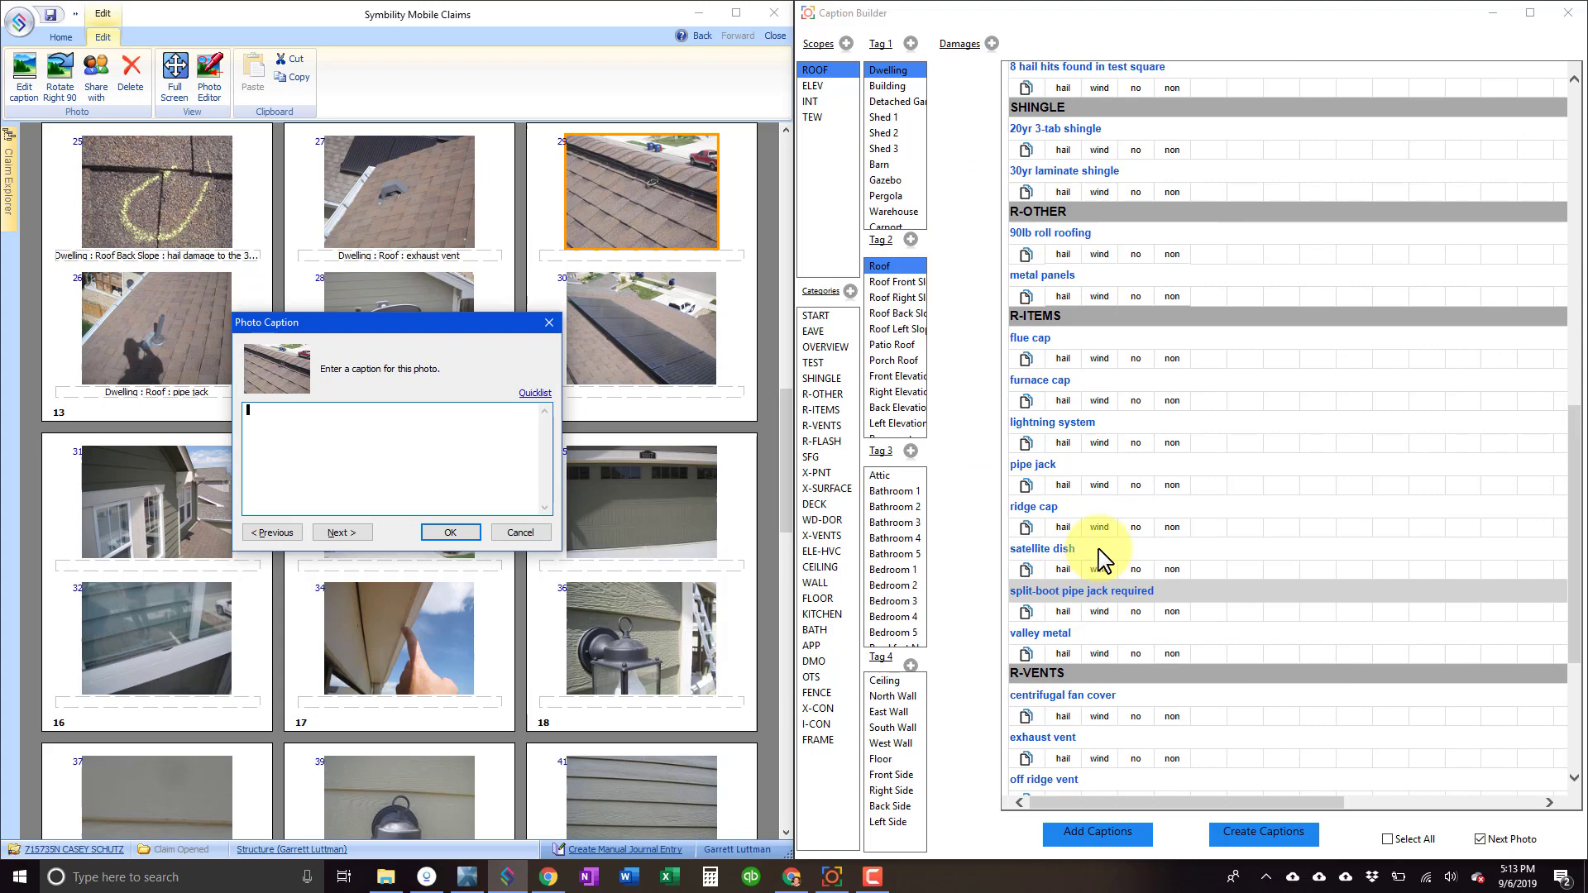
pyautogui.scroll(-2, 1100, 557)
pyautogui.scroll(-1, 1111, 543)
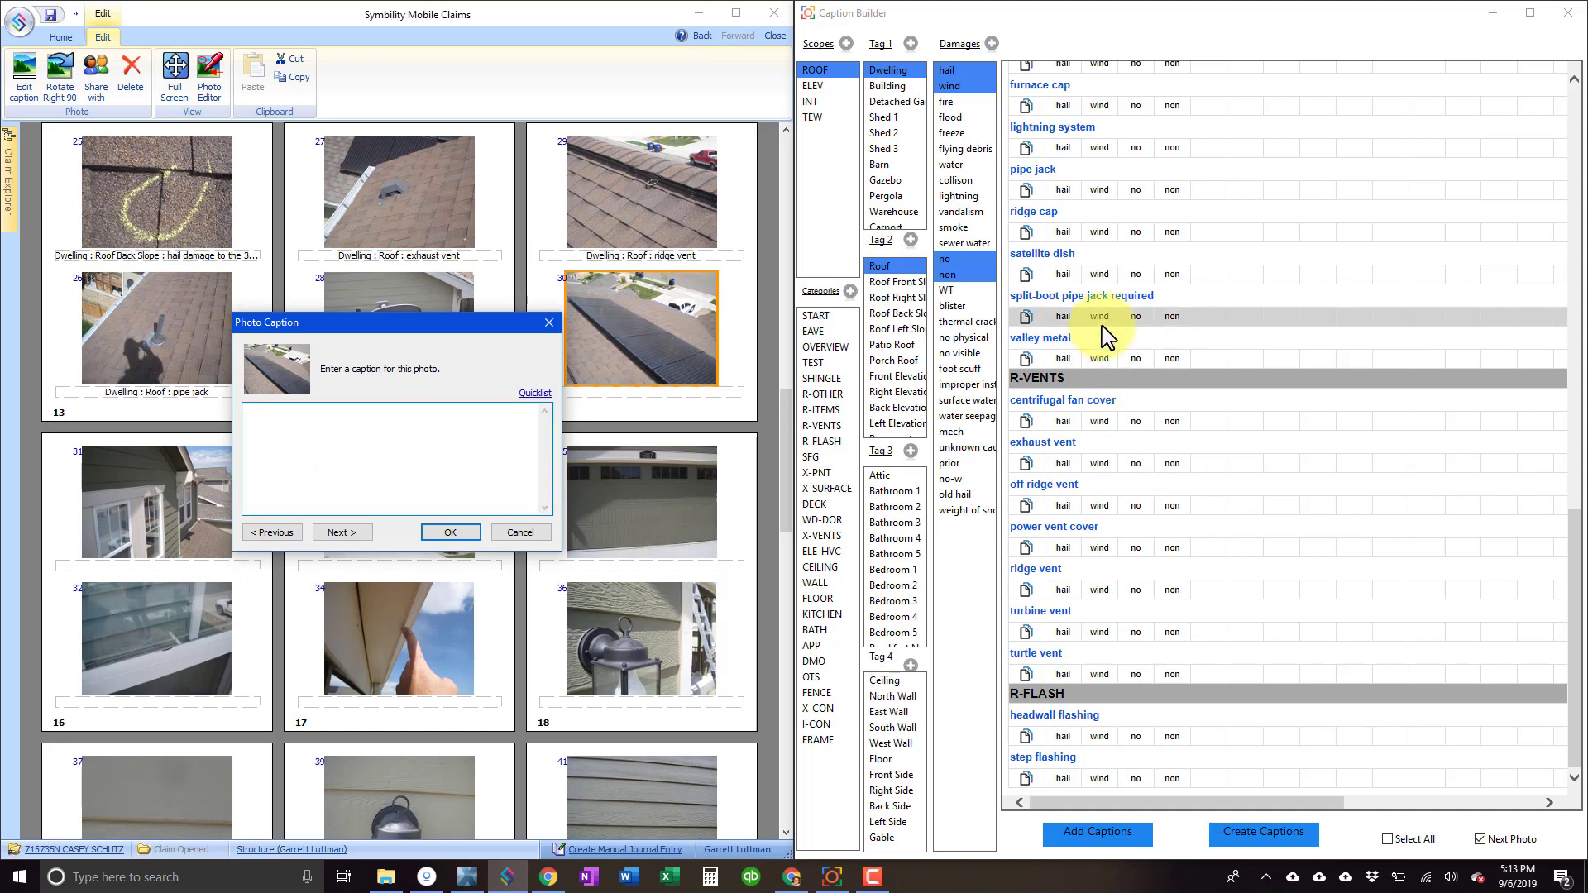
pyautogui.scroll(3, 1101, 331)
pyautogui.scroll(3, 1086, 389)
pyautogui.scroll(-3, 1092, 463)
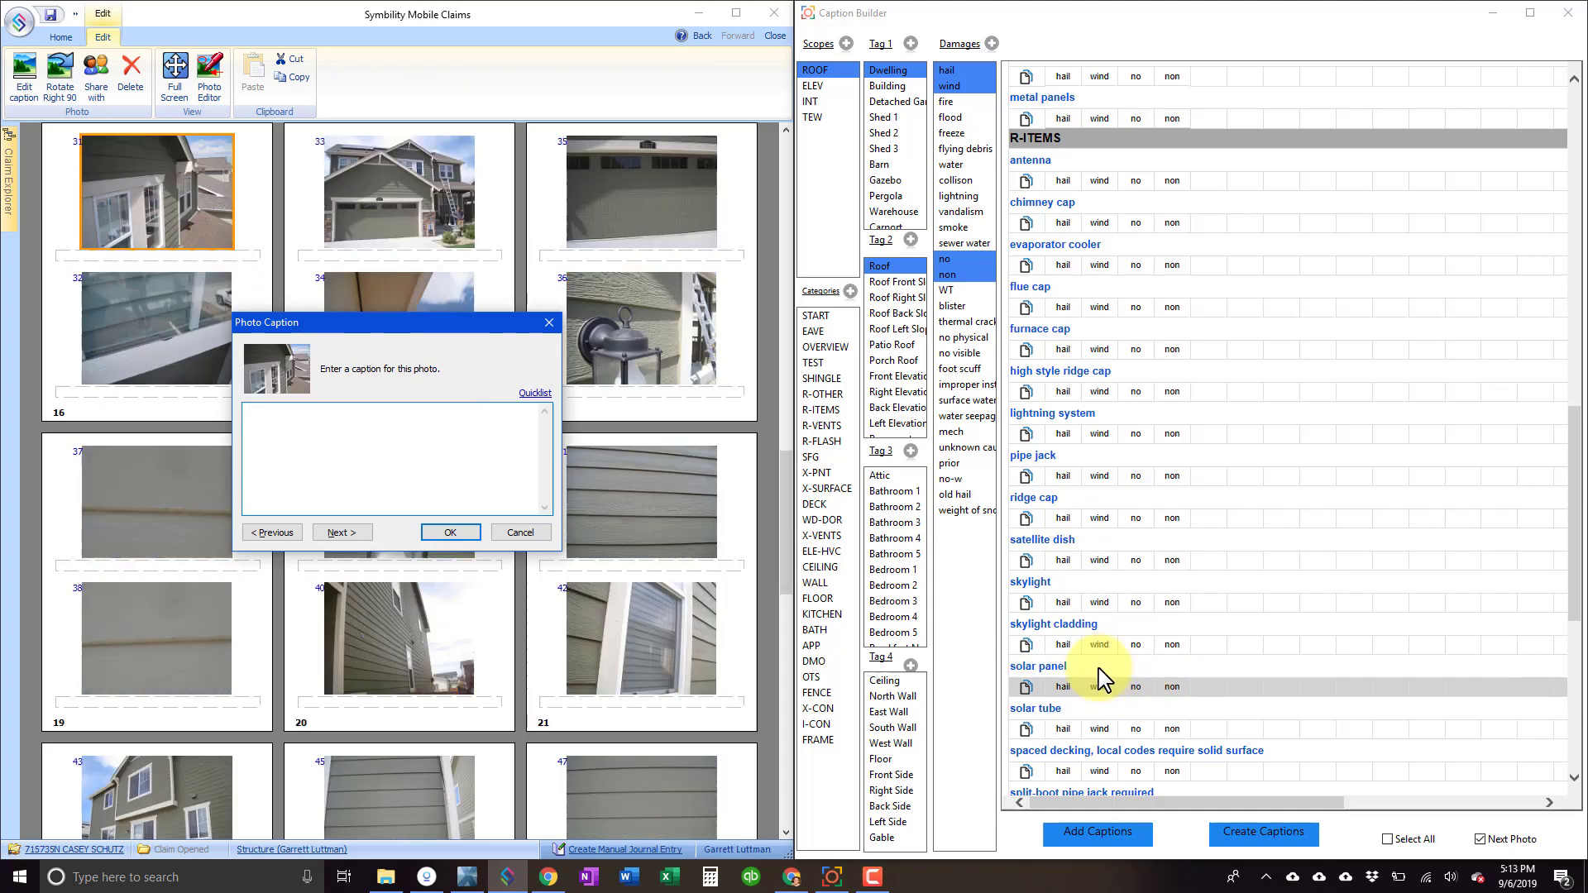
pyautogui.click(898, 377)
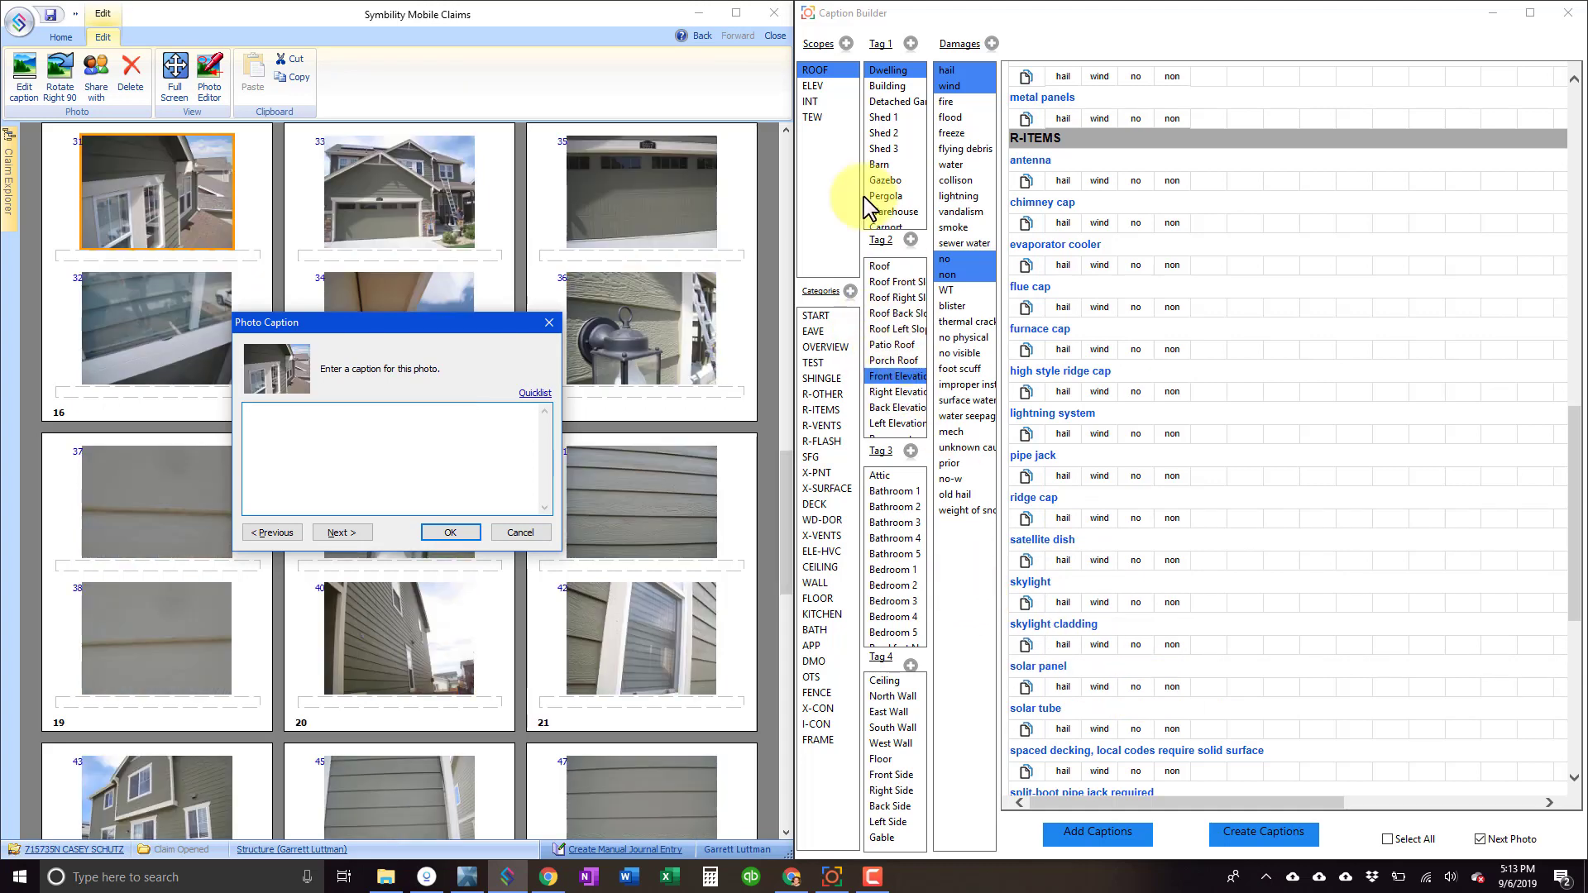
# - Show elevation captions and caption front photos as elevation overview and gutter hail damage
pyautogui.click(813, 86)
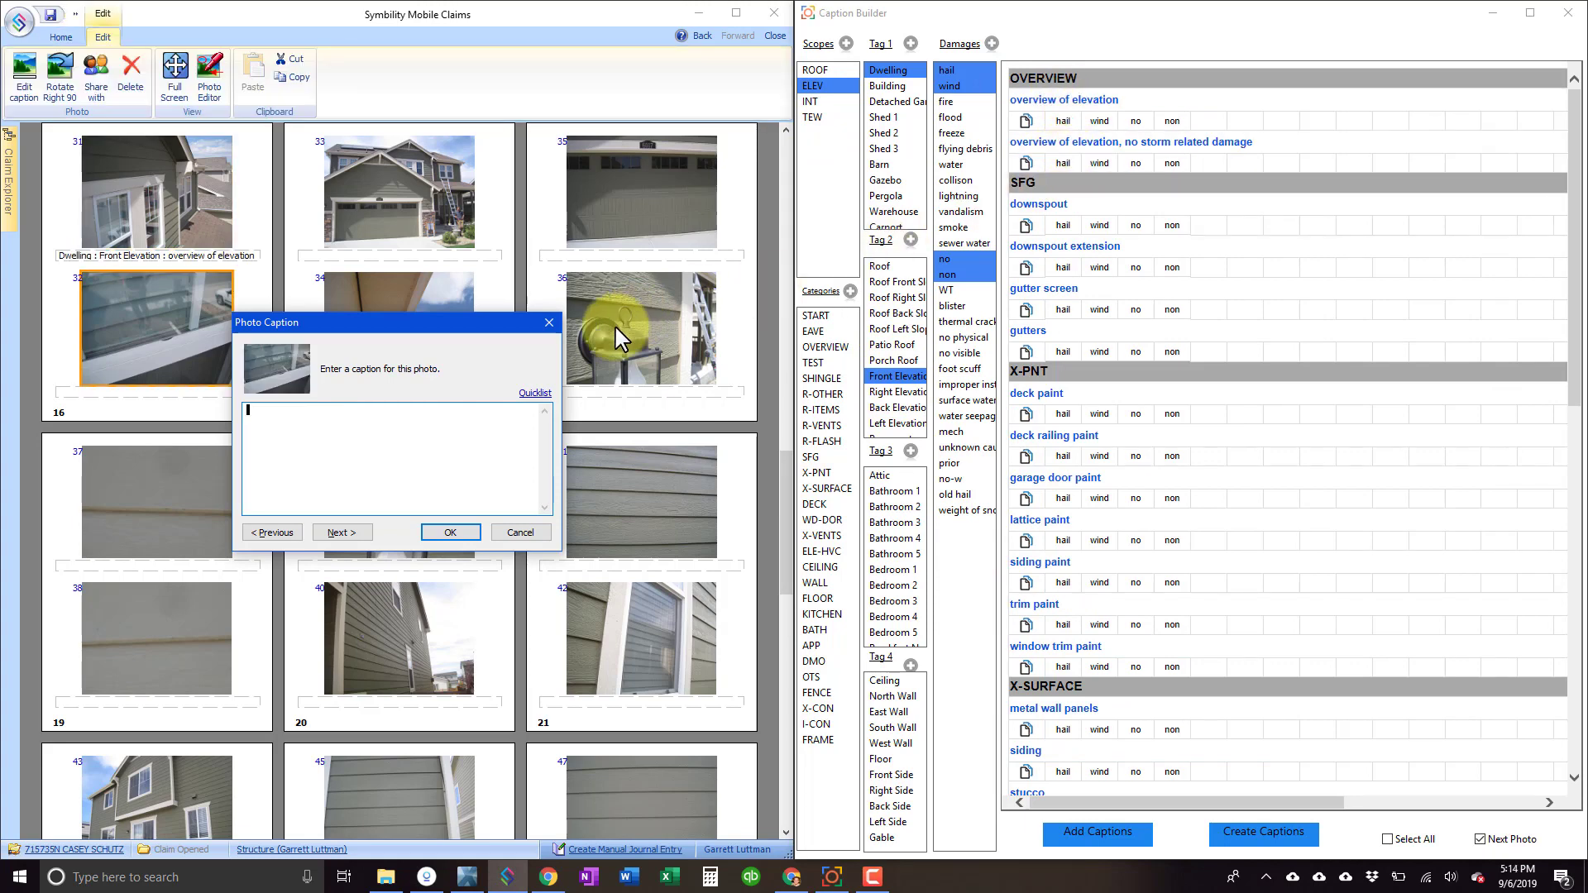
pyautogui.moveTo(458, 339)
pyautogui.mouseDown()
pyautogui.moveTo(466, 485)
pyautogui.moveTo(538, 478)
pyautogui.moveTo(504, 423)
pyautogui.moveTo(490, 276)
pyautogui.mouseUp()
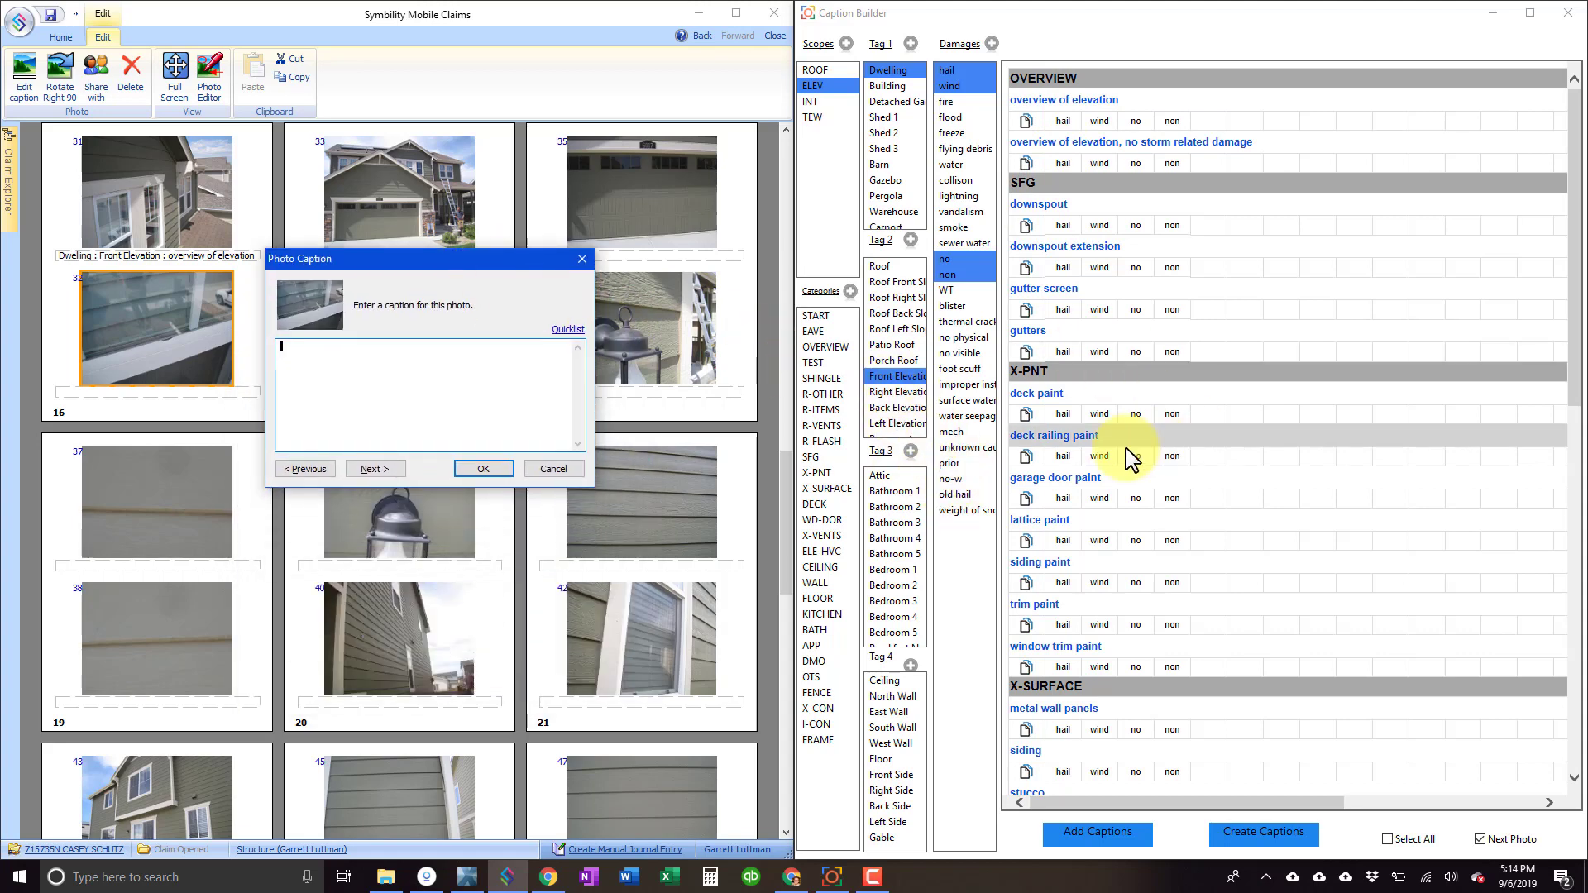
pyautogui.scroll(-2, 1109, 468)
pyautogui.scroll(-2, 1075, 496)
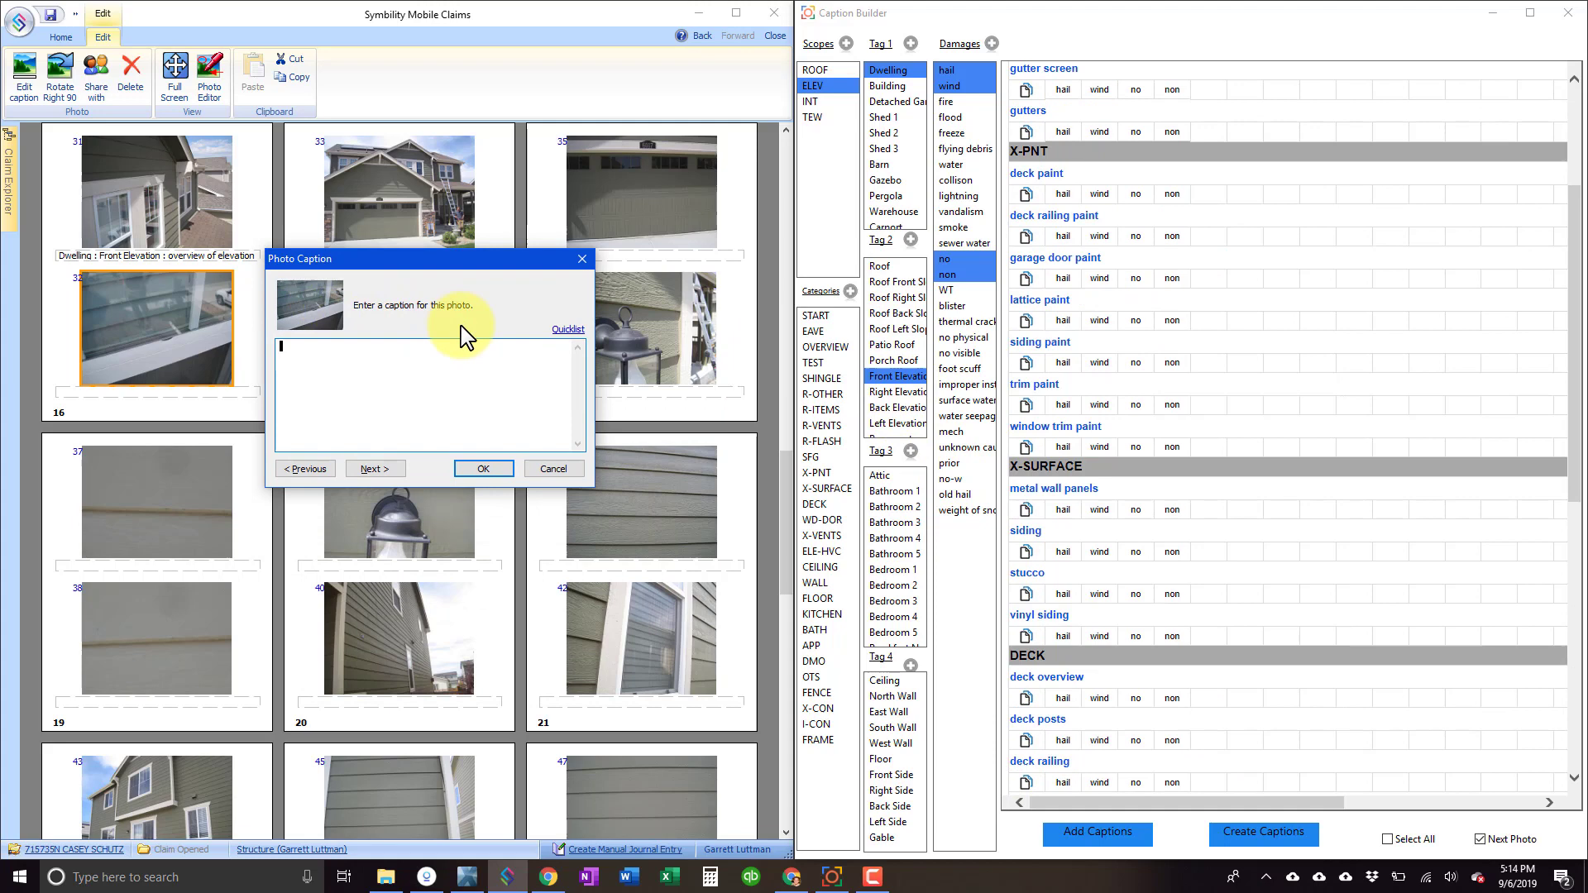
pyautogui.scroll(-3, 1108, 608)
pyautogui.scroll(-4, 1108, 609)
pyautogui.scroll(-3, 1112, 607)
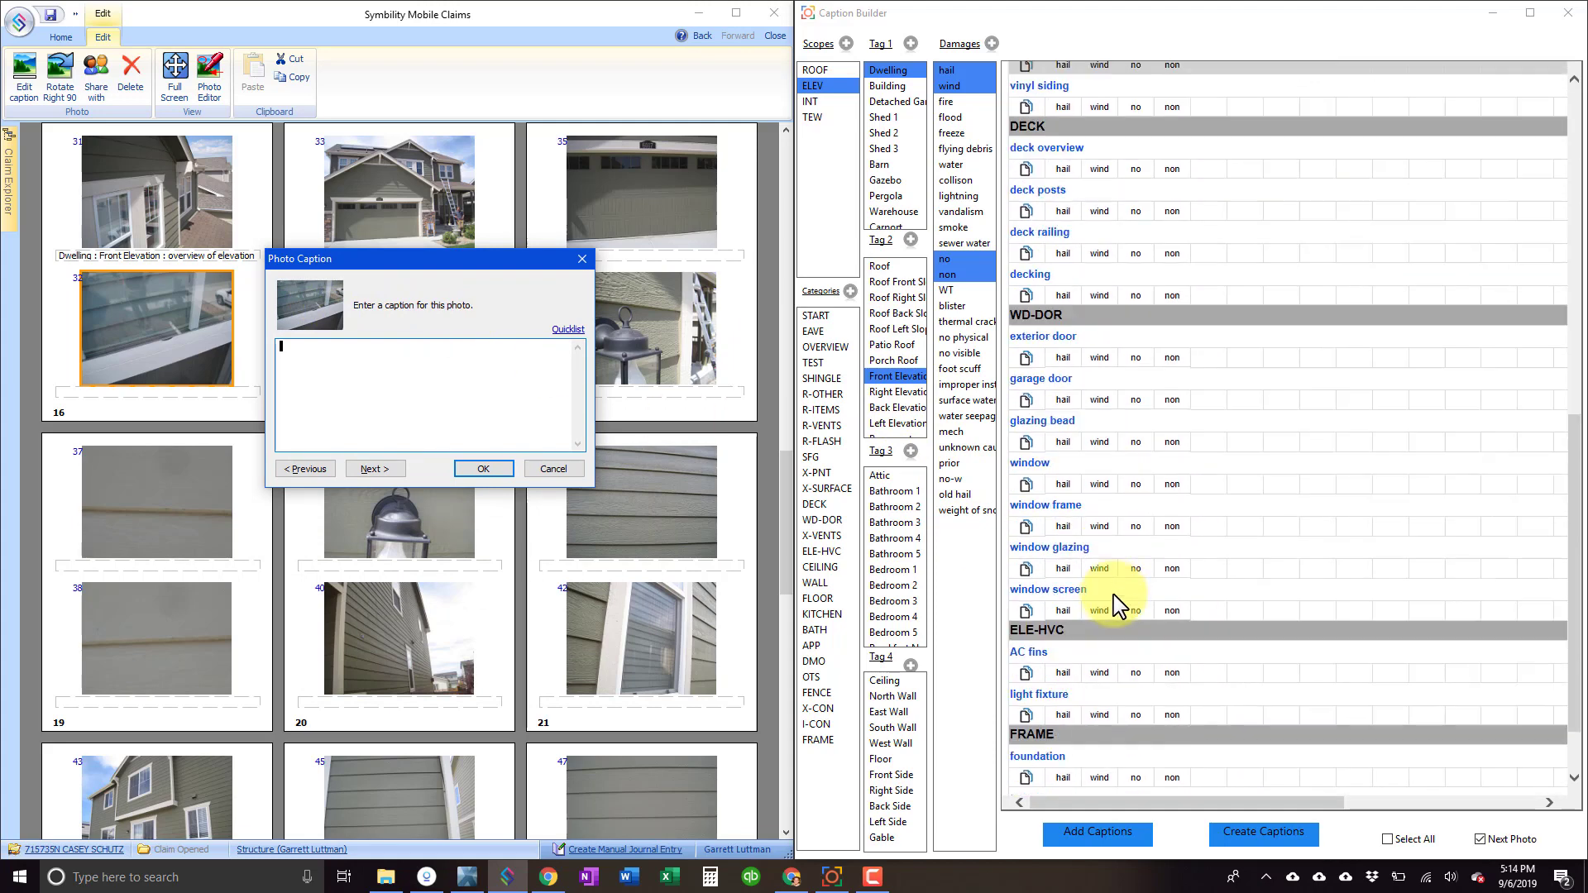
pyautogui.scroll(-1, 1100, 579)
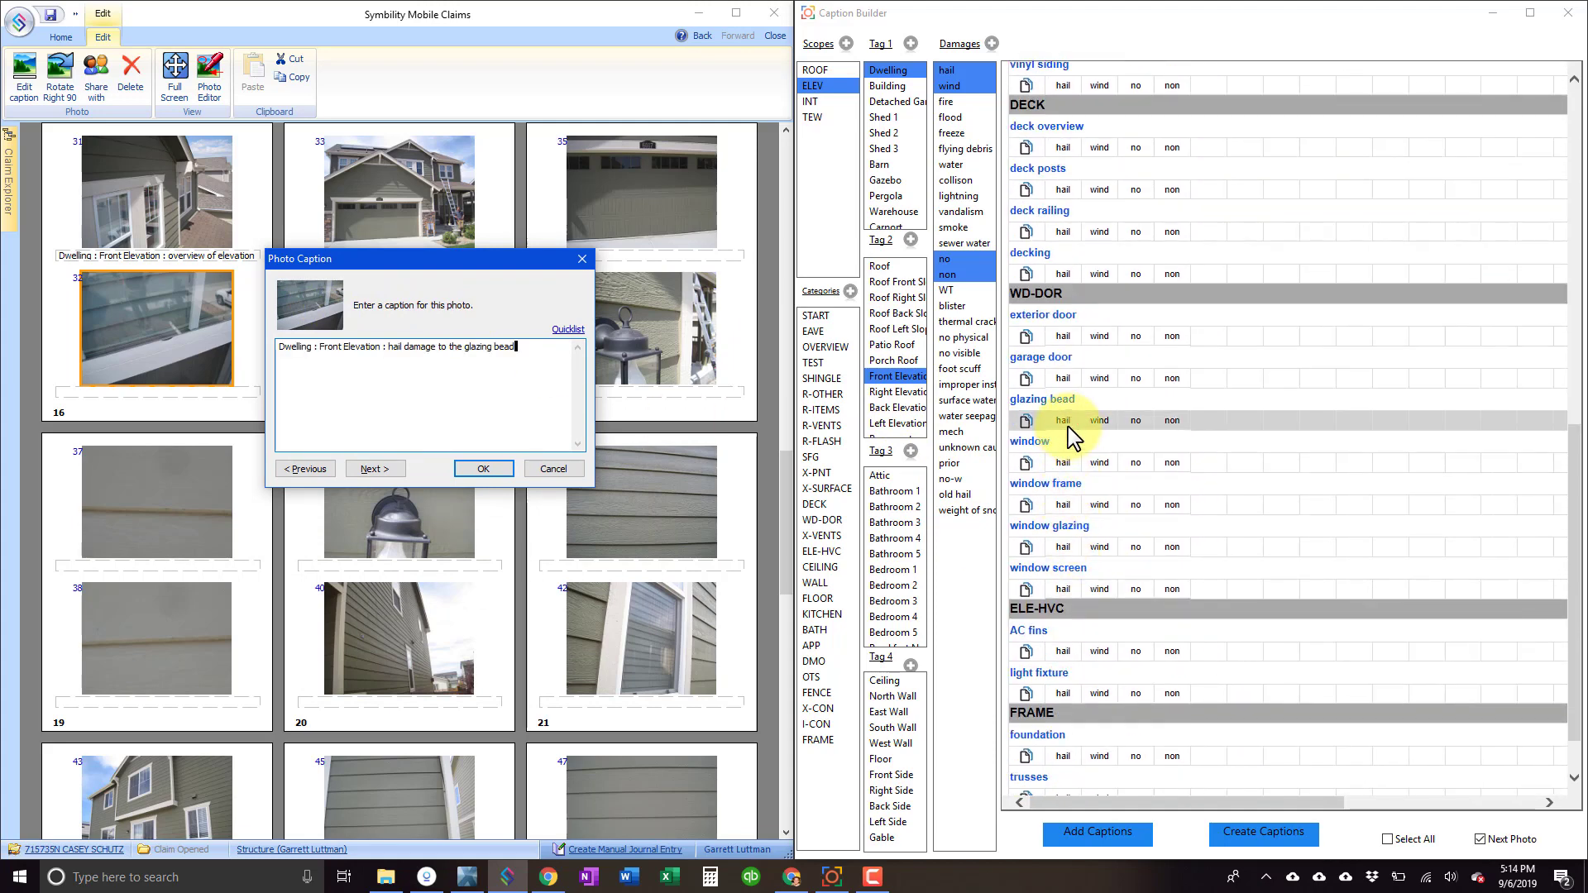
pyautogui.scroll(4, 1067, 82)
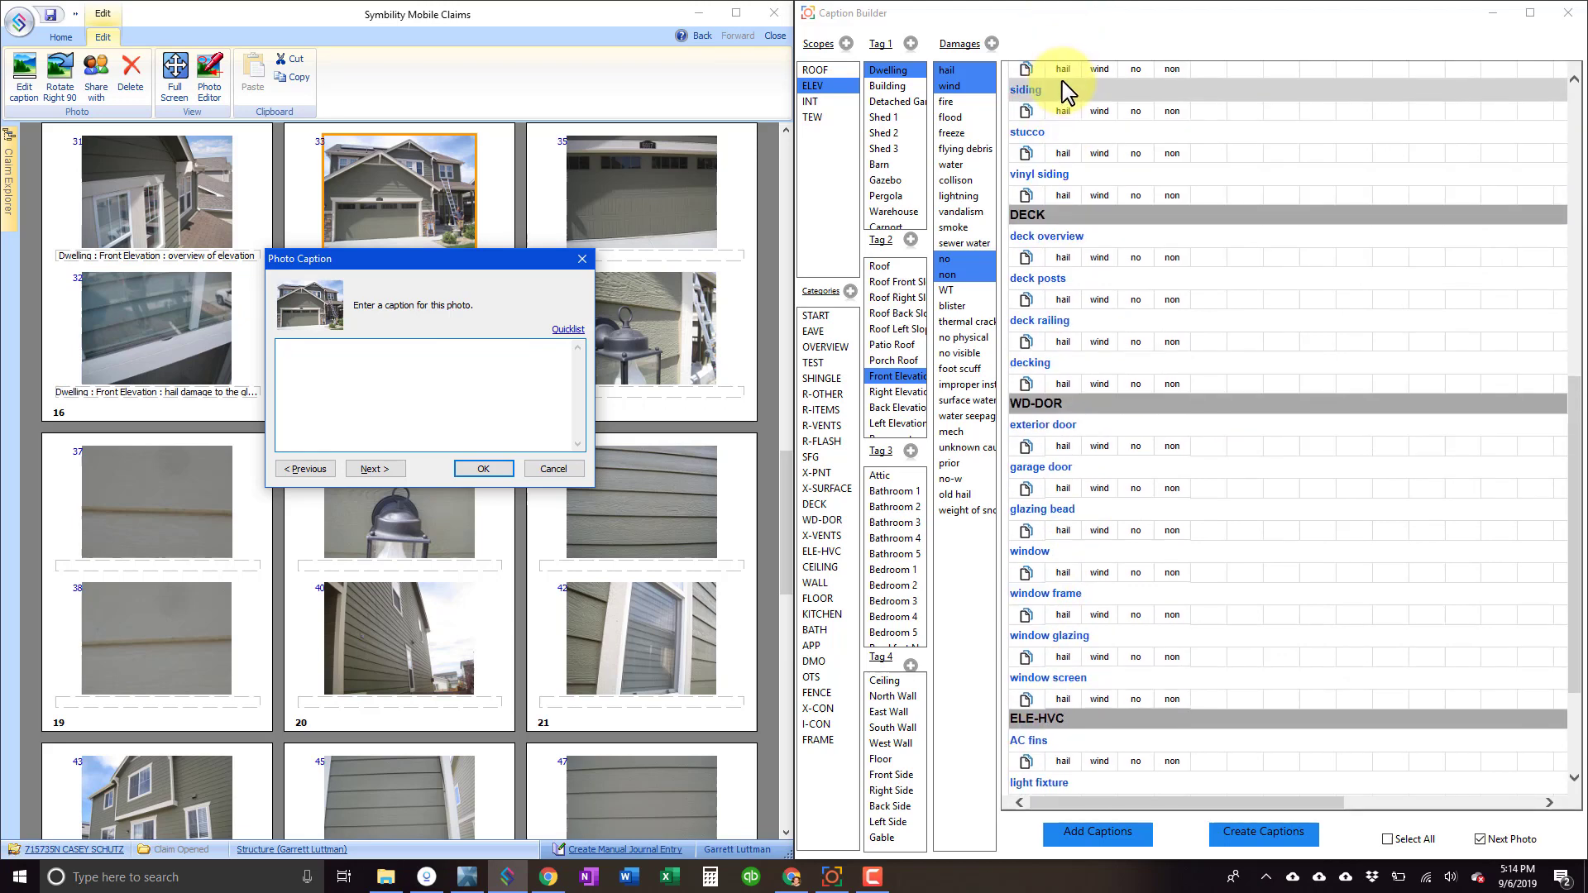
pyautogui.scroll(10, 1068, 83)
pyautogui.scroll(2, 1068, 86)
pyautogui.click(1066, 99)
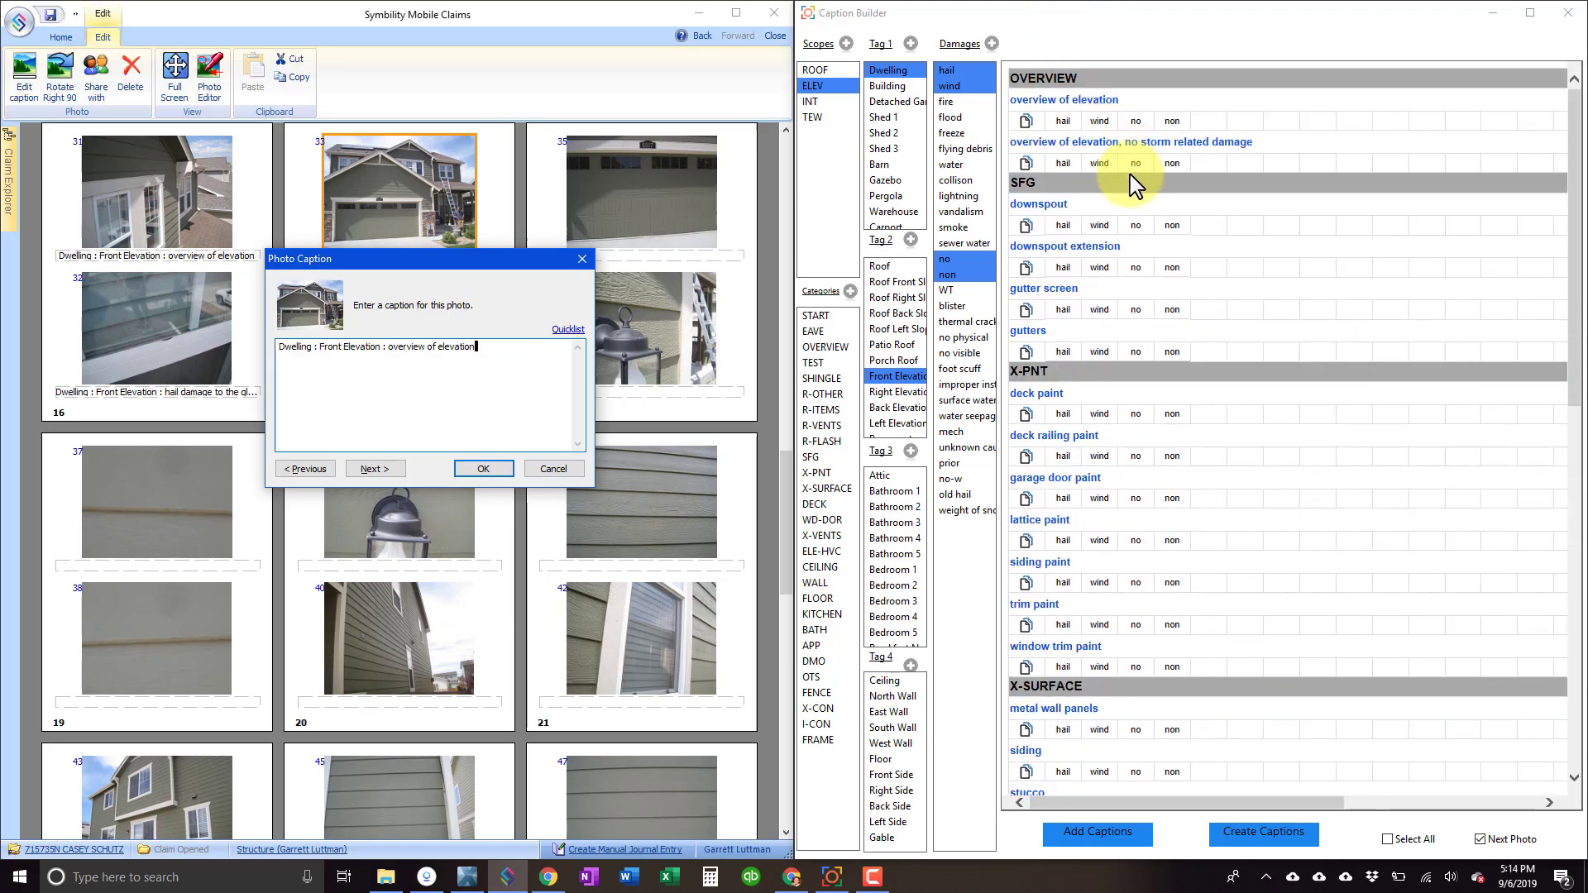
pyautogui.click(1065, 350)
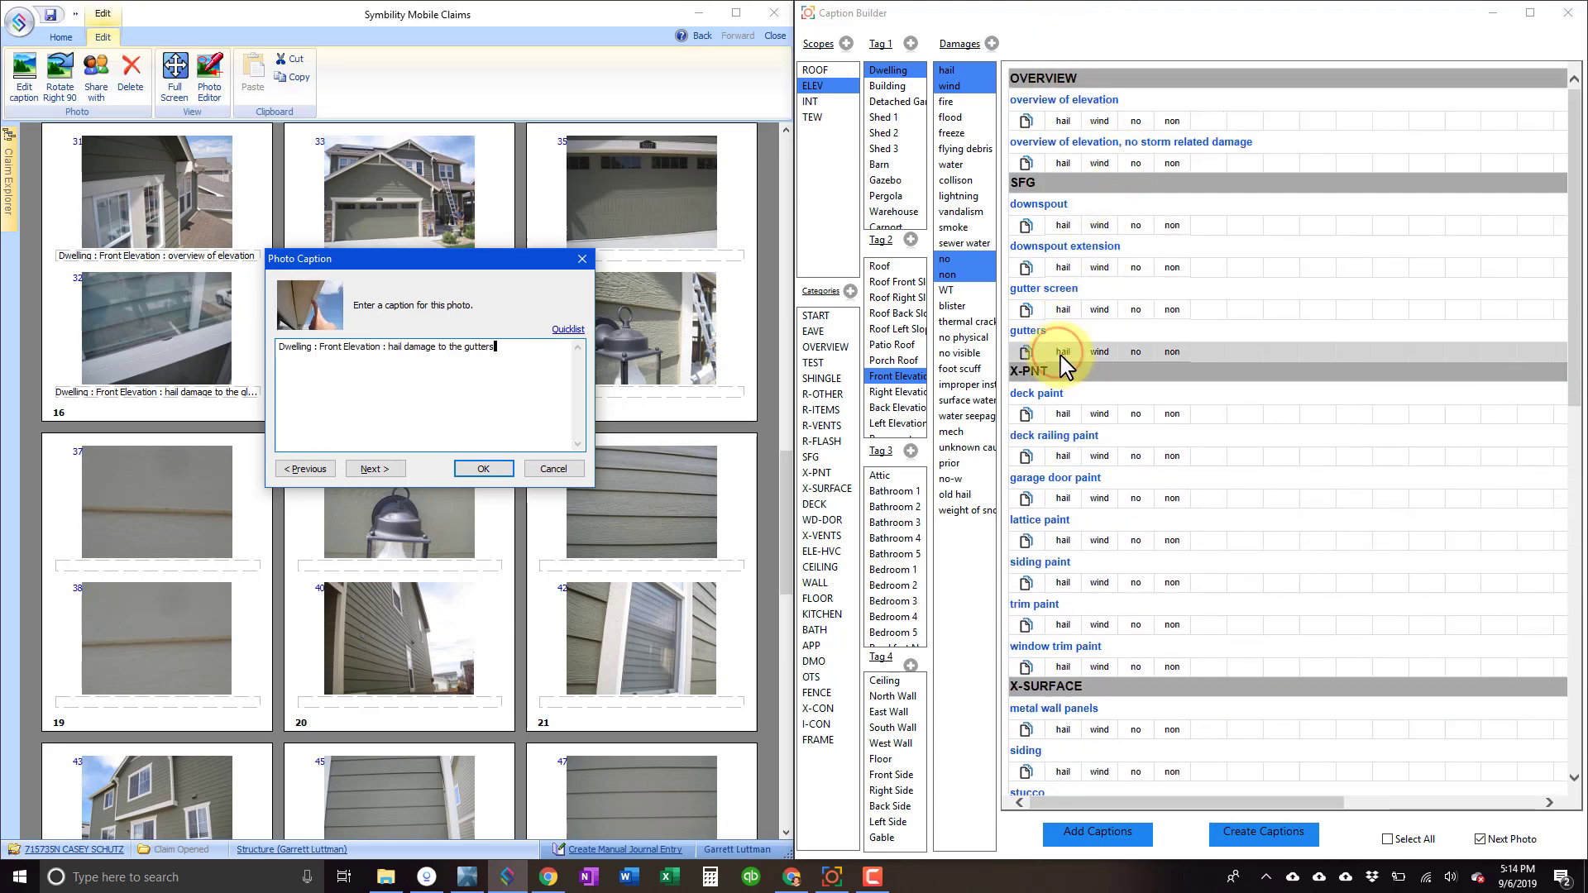
# - Caption two front-elevation lamp photos with the light fixture hail damage note
pyautogui.scroll(-3, 1101, 348)
pyautogui.scroll(-2, 1094, 397)
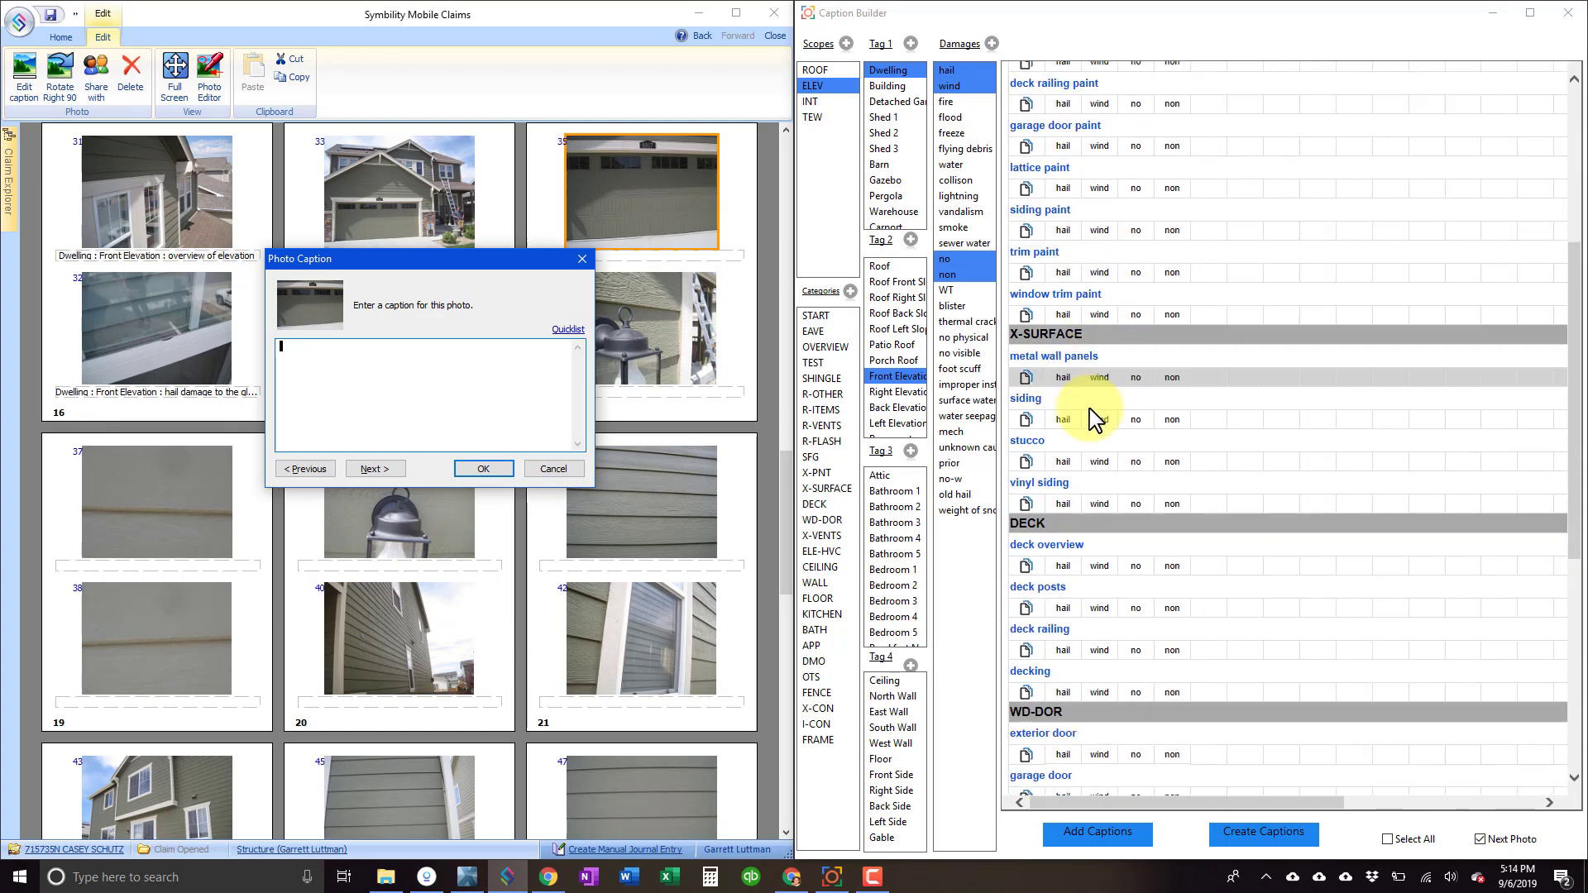
pyautogui.scroll(-3, 1094, 415)
pyautogui.scroll(-1, 1097, 422)
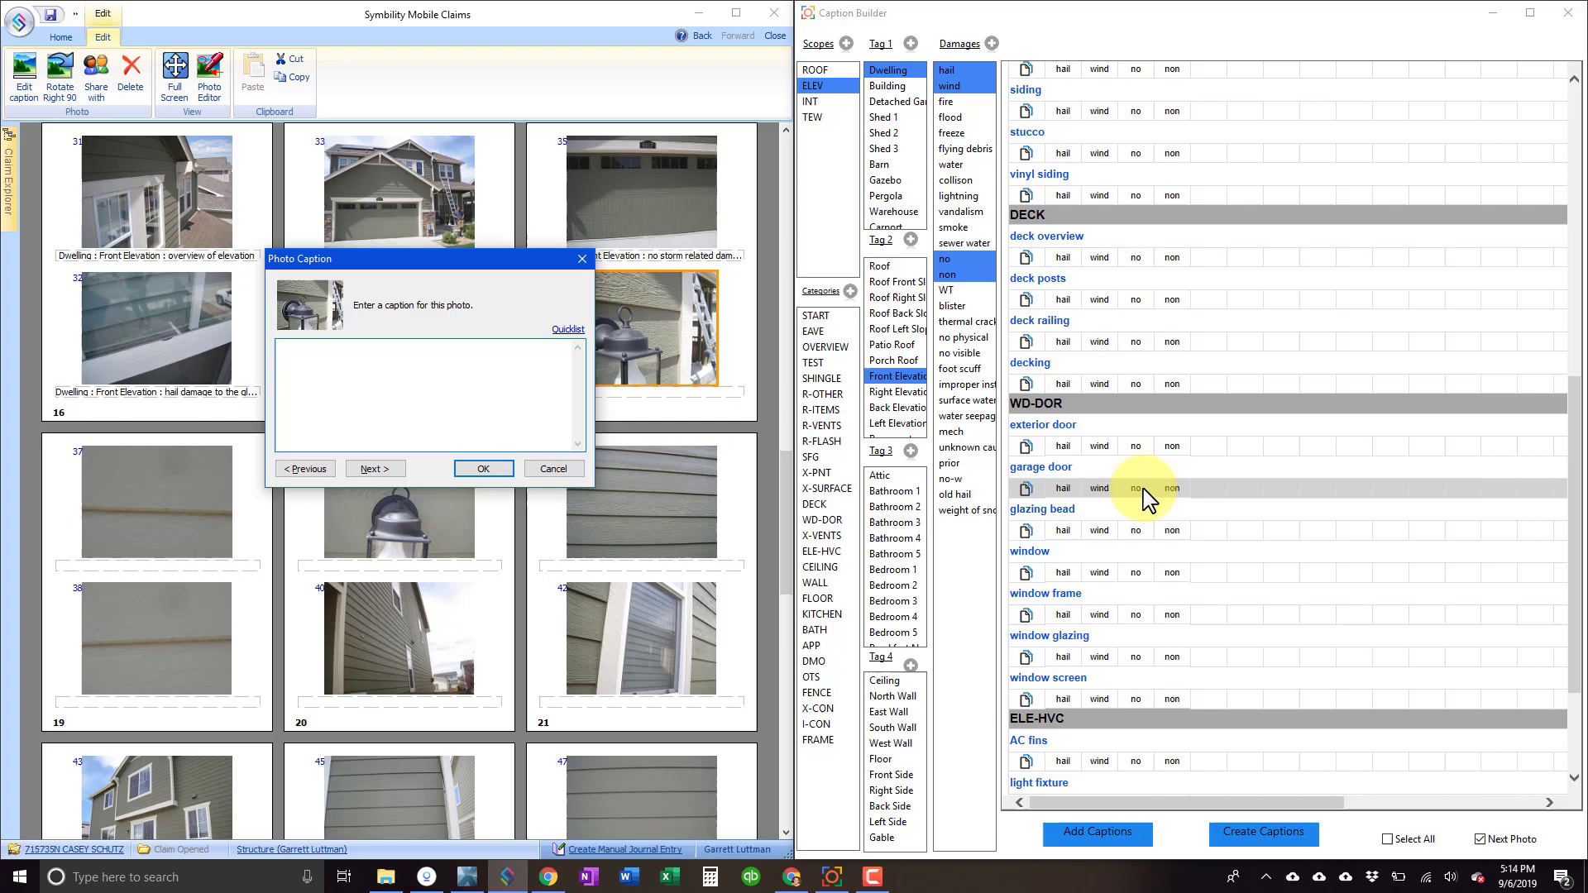
pyautogui.scroll(-2, 1125, 579)
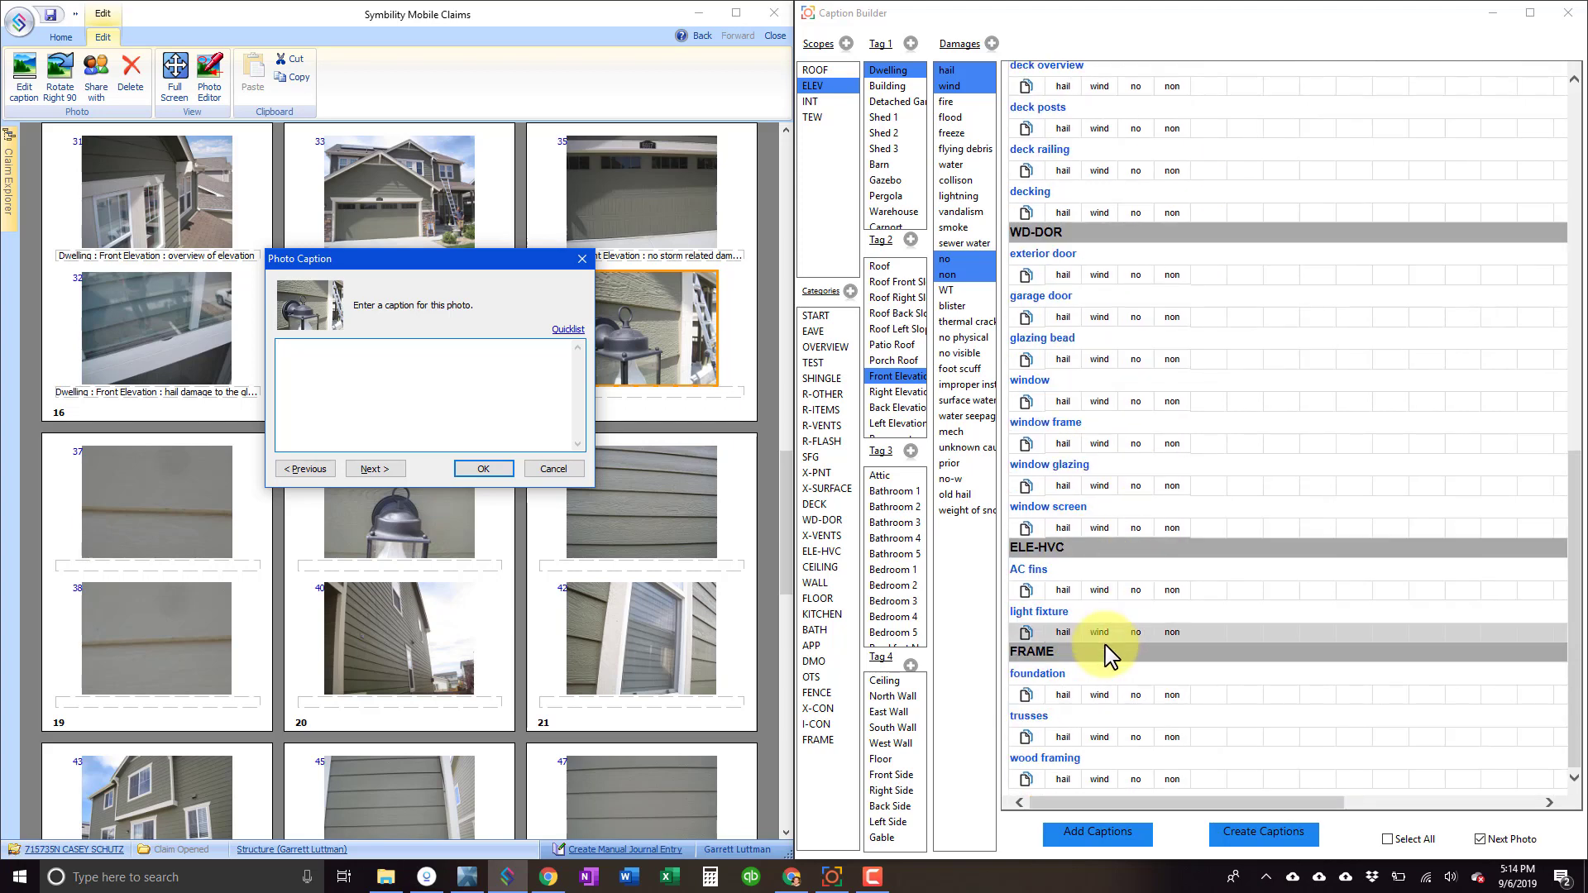
pyautogui.click(1063, 633)
pyautogui.scroll(1, 1146, 464)
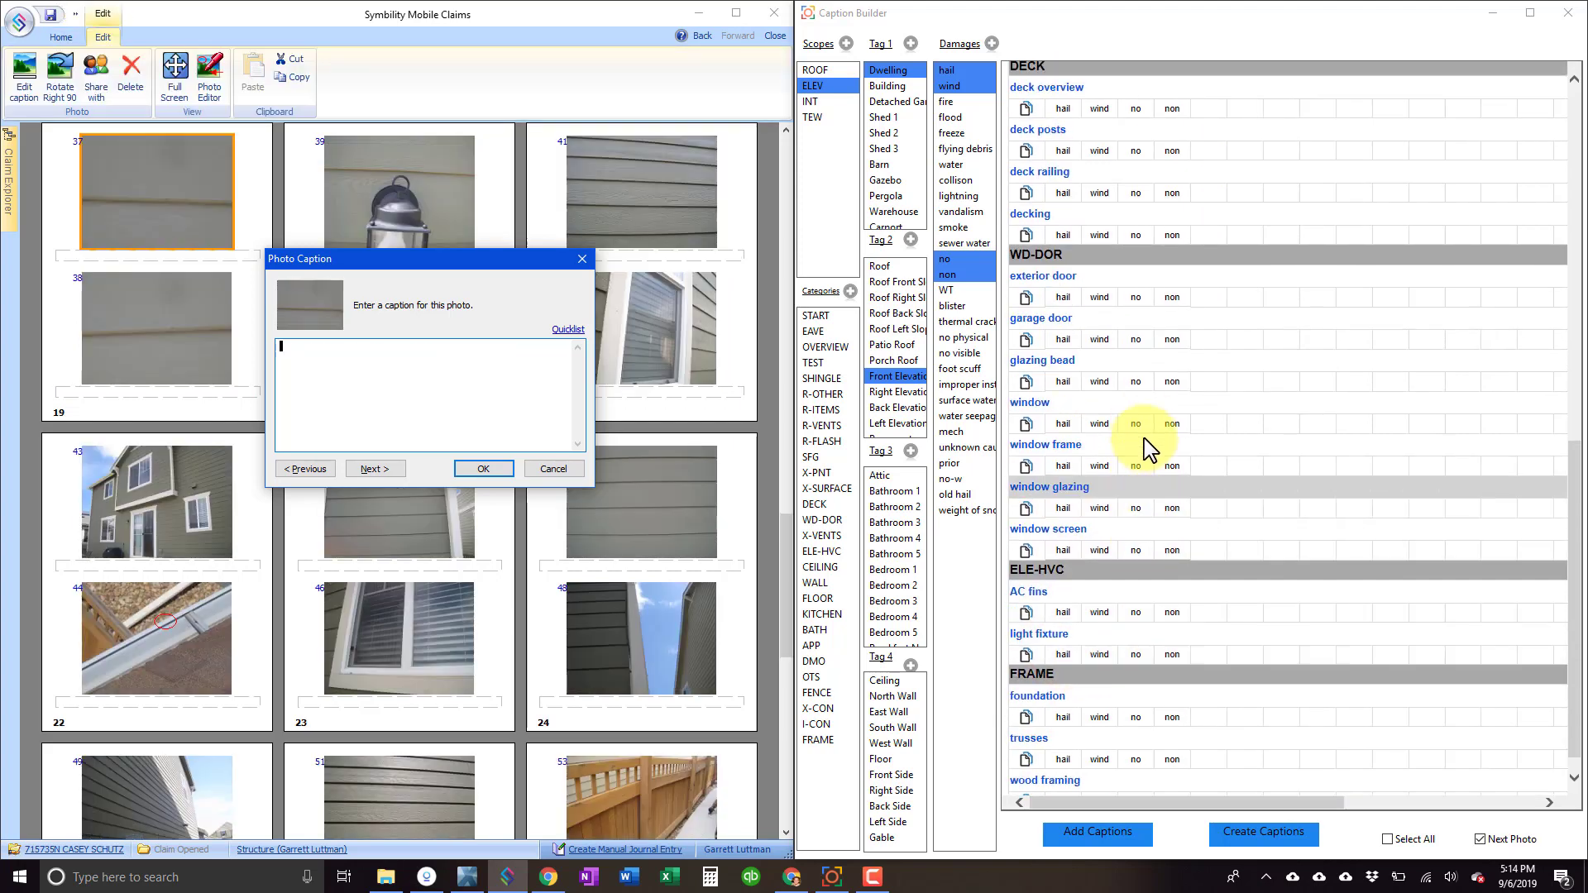
pyautogui.scroll(5, 1141, 439)
pyautogui.scroll(2, 1100, 263)
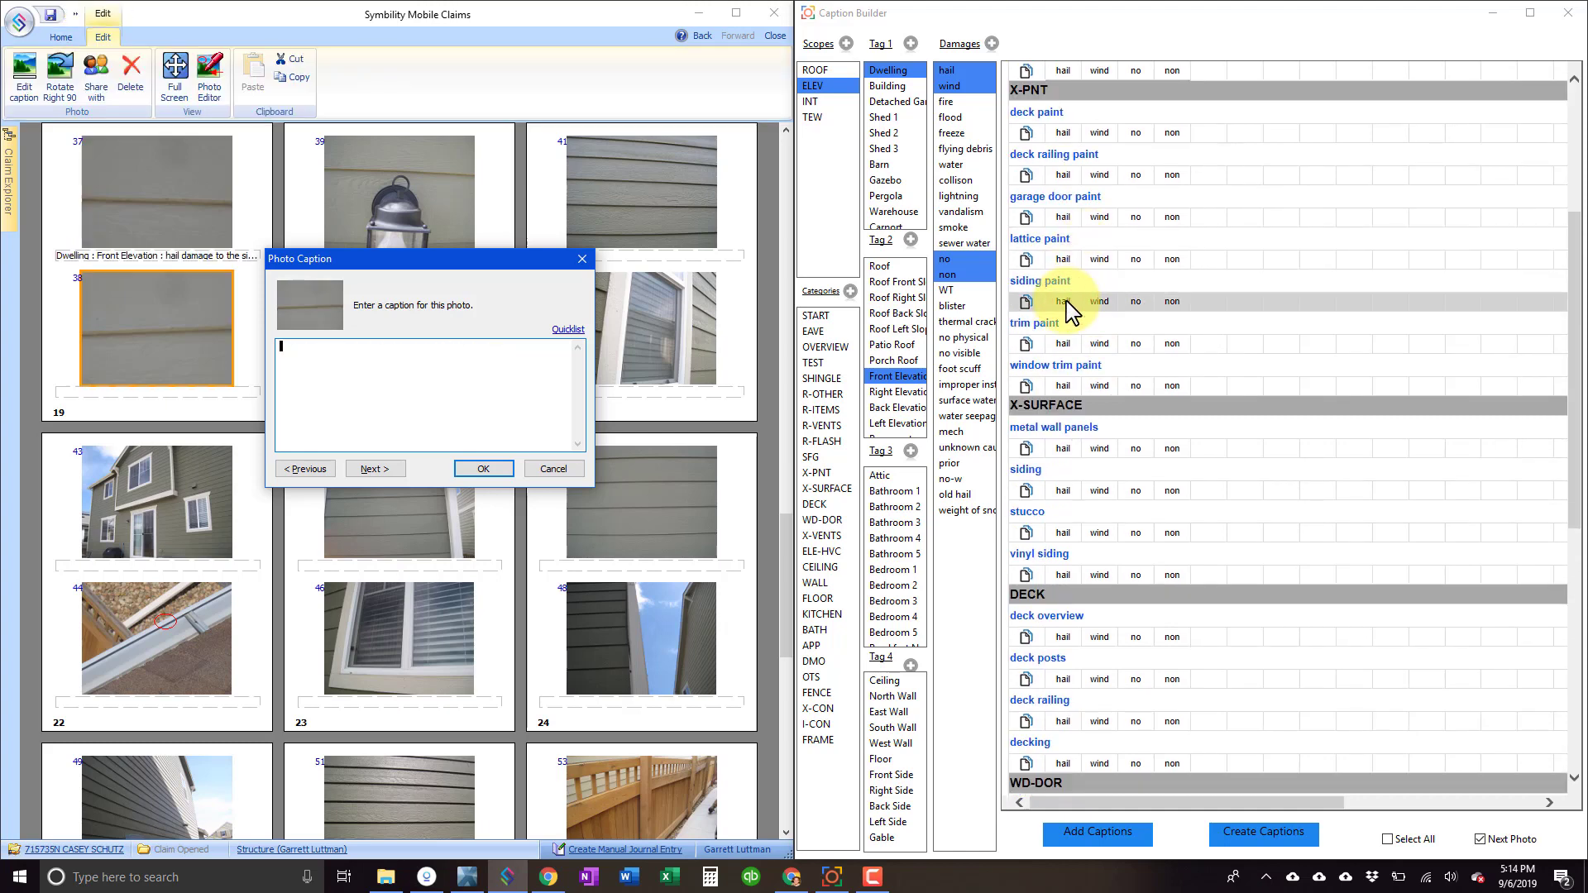
pyautogui.scroll(-3, 1075, 372)
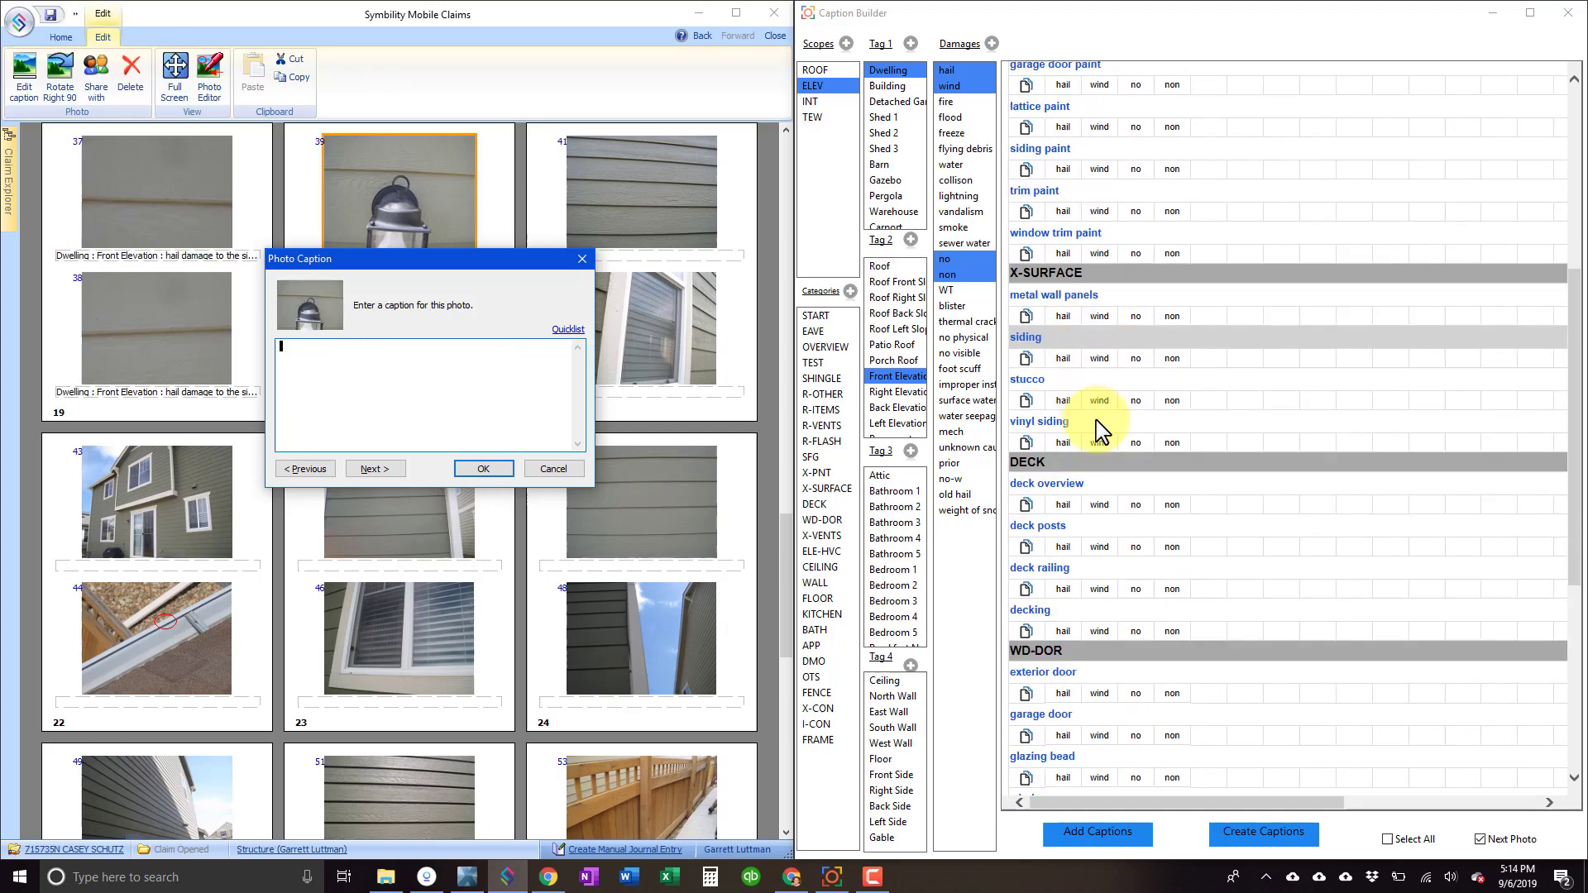
pyautogui.scroll(-4, 1083, 447)
pyautogui.scroll(-3, 1075, 580)
pyautogui.click(1065, 633)
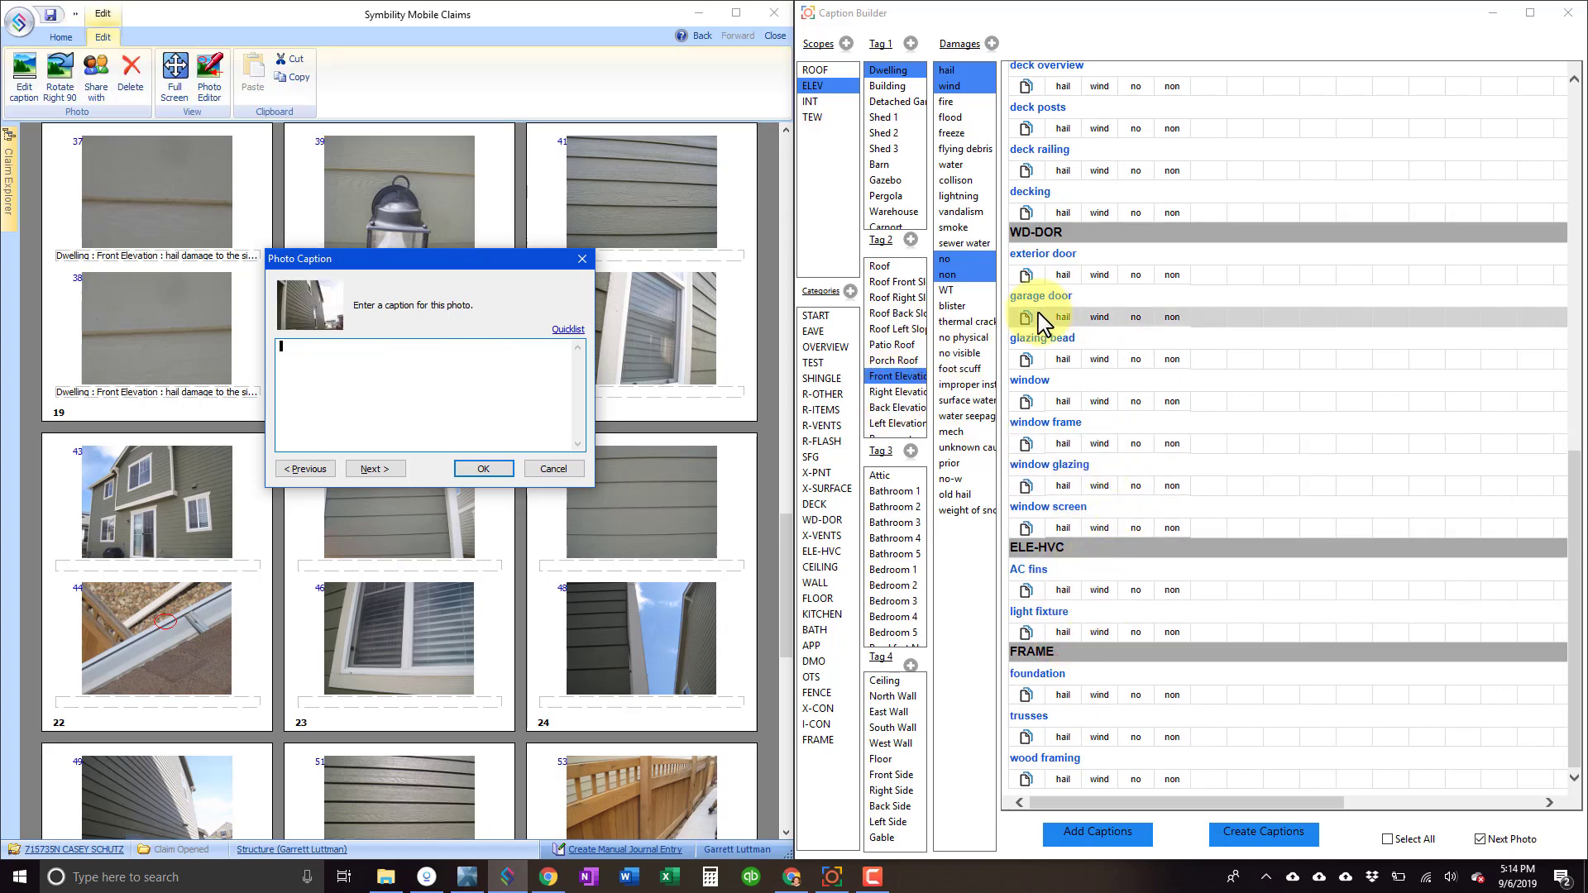
# - Set the Tag 2 elevation to Right Elevation
pyautogui.click(897, 392)
pyautogui.scroll(5, 1084, 207)
pyautogui.scroll(5, 1084, 141)
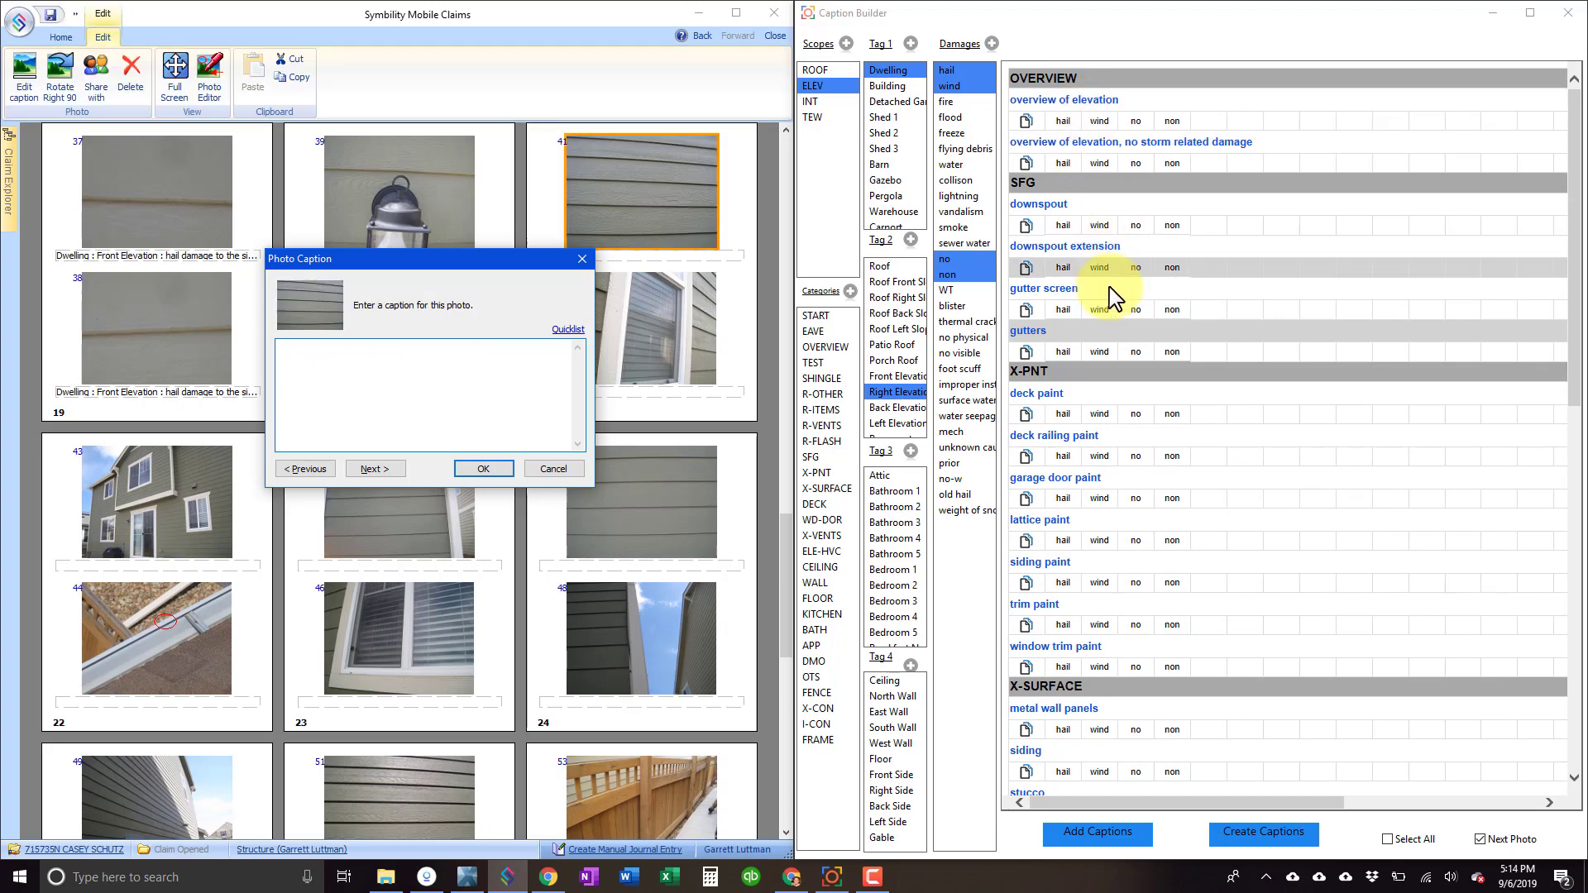
# - Caption the right-elevation window photo as no storm damage to the window
pyautogui.scroll(-2, 1109, 295)
pyautogui.scroll(-1, 1110, 383)
pyautogui.scroll(-1, 1105, 301)
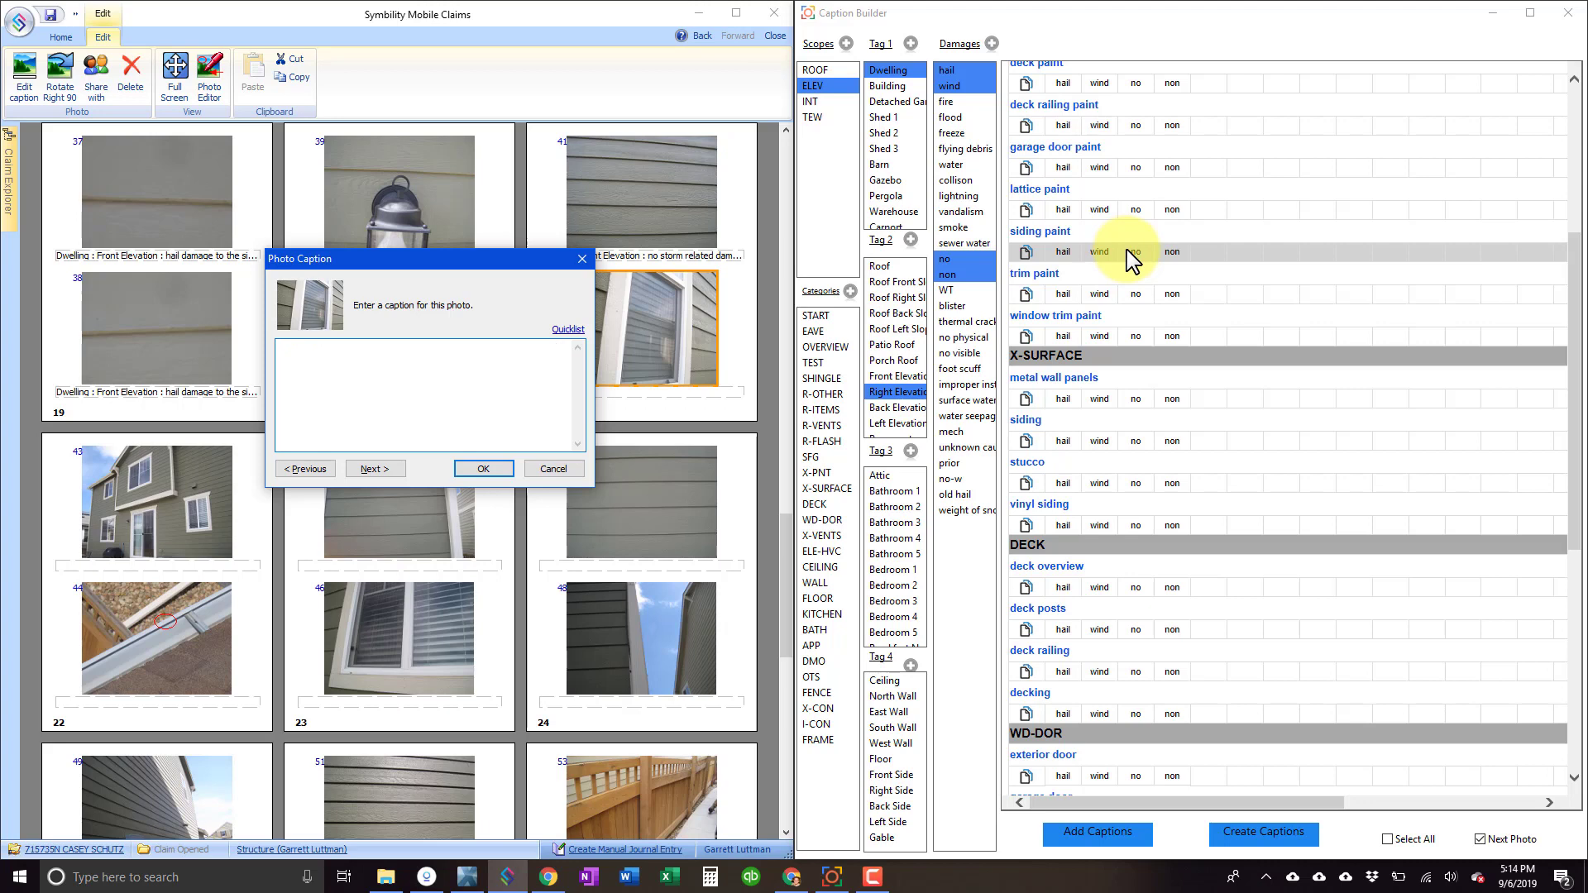
pyautogui.scroll(-2, 1158, 447)
pyautogui.scroll(-2, 1163, 472)
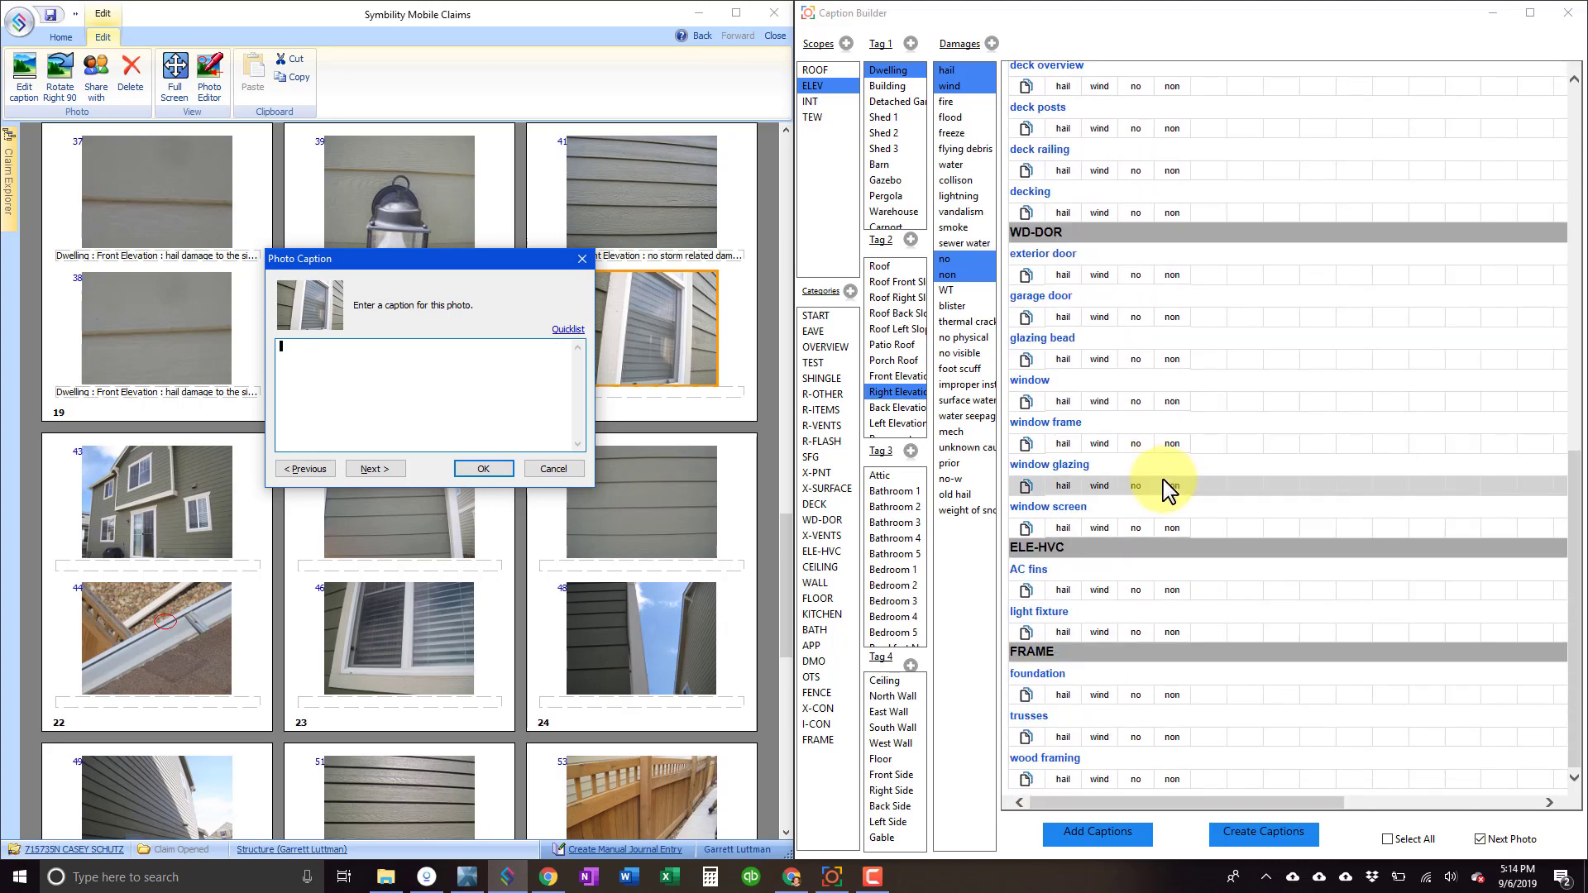
pyautogui.click(1148, 410)
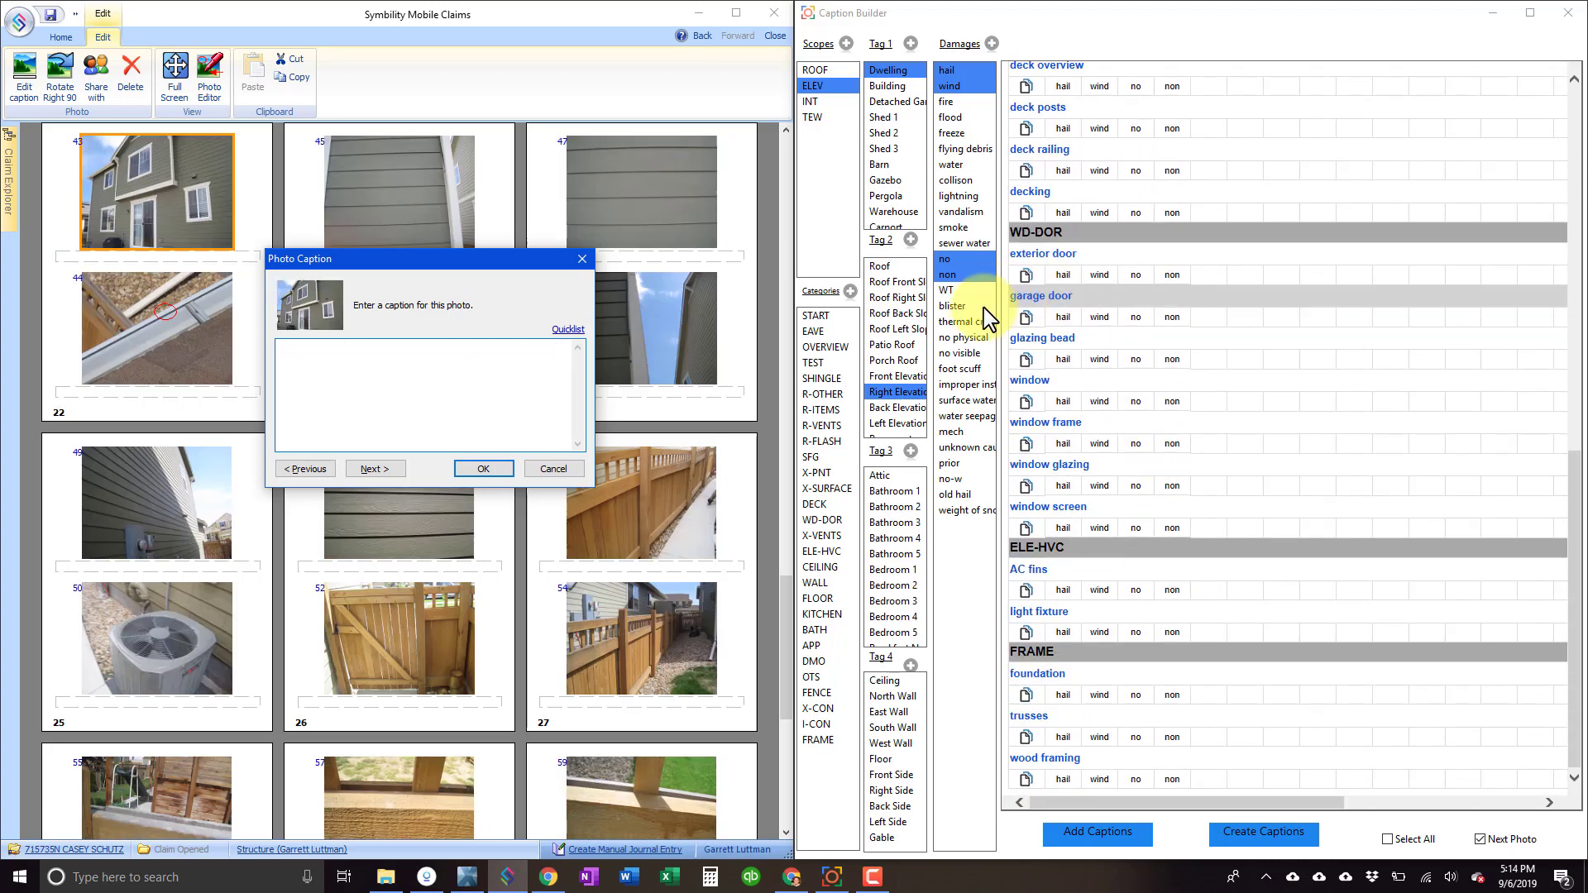
# - Switch to Back Elevation and caption an elevation overview and gutter hail damage
pyautogui.click(910, 408)
pyautogui.scroll(5, 1163, 289)
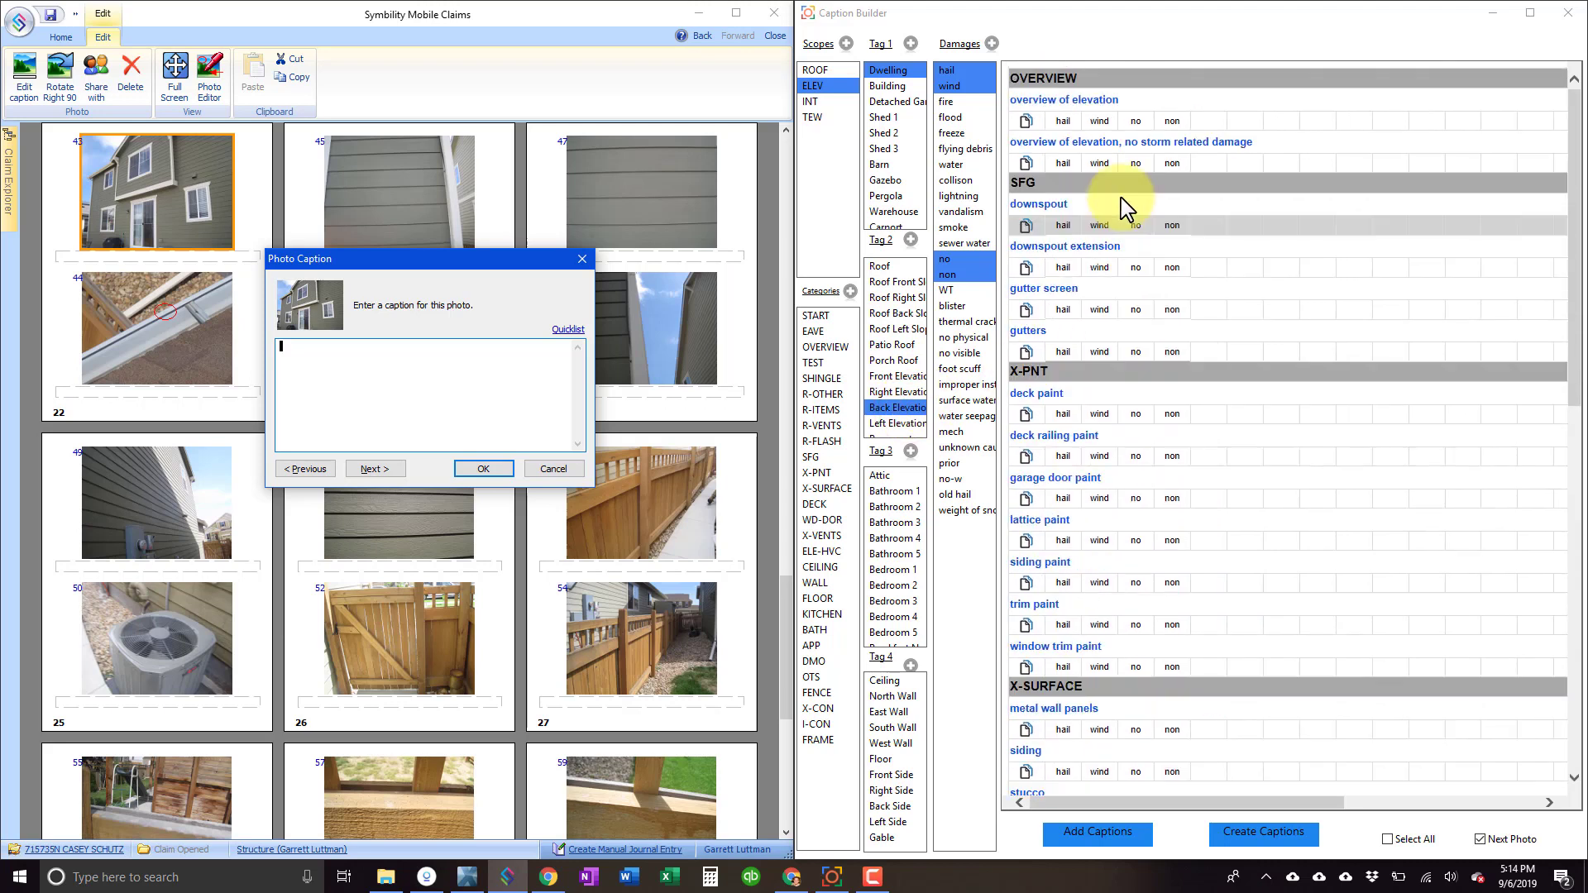
pyautogui.click(1105, 121)
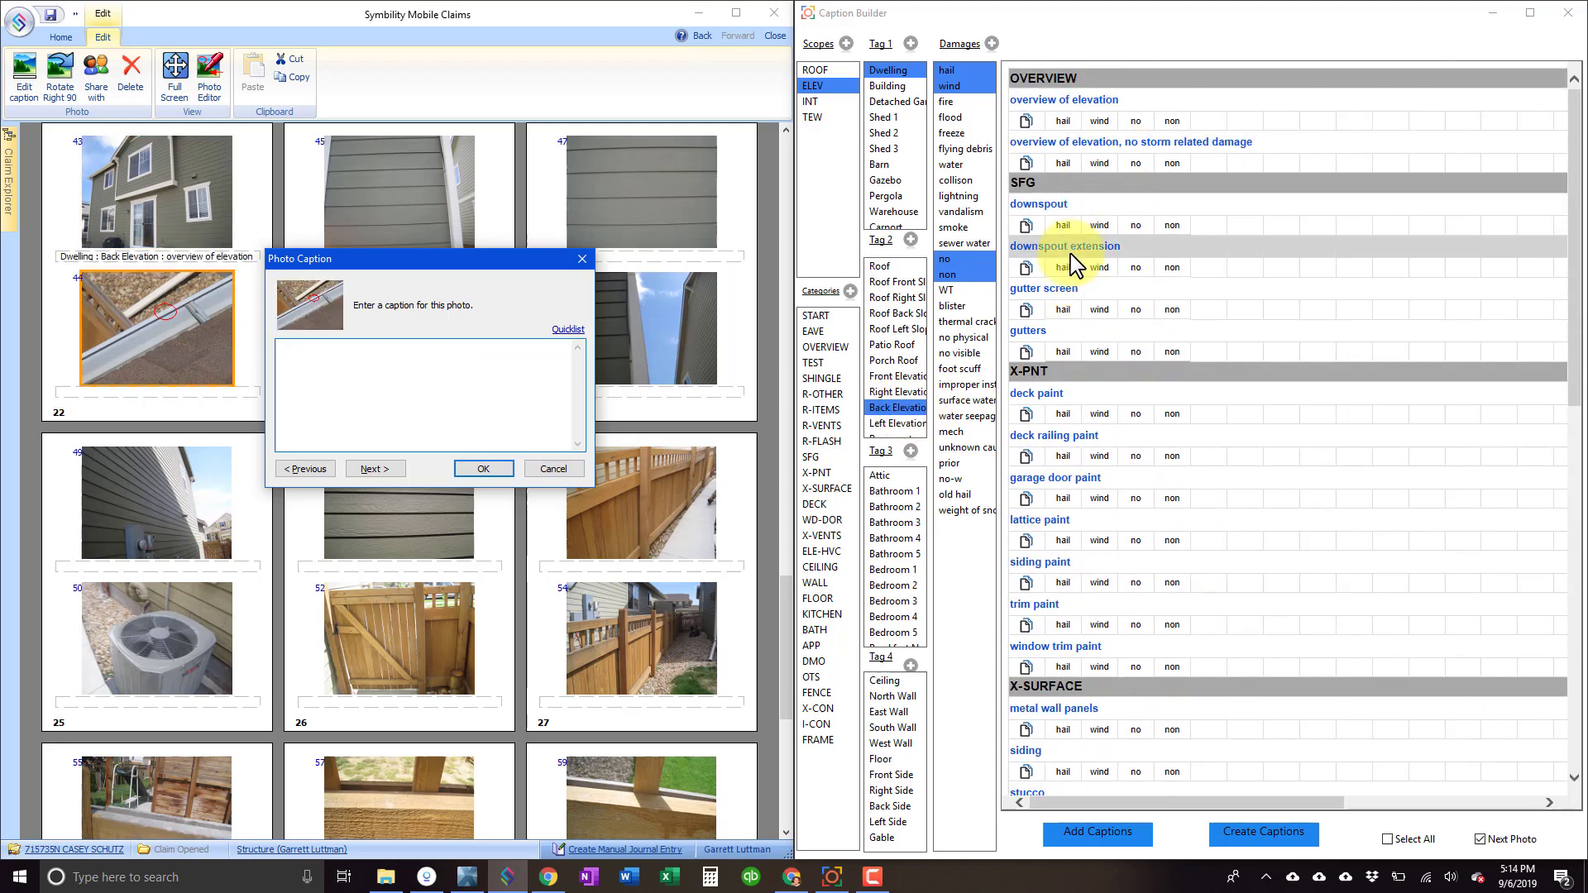
pyautogui.click(1071, 352)
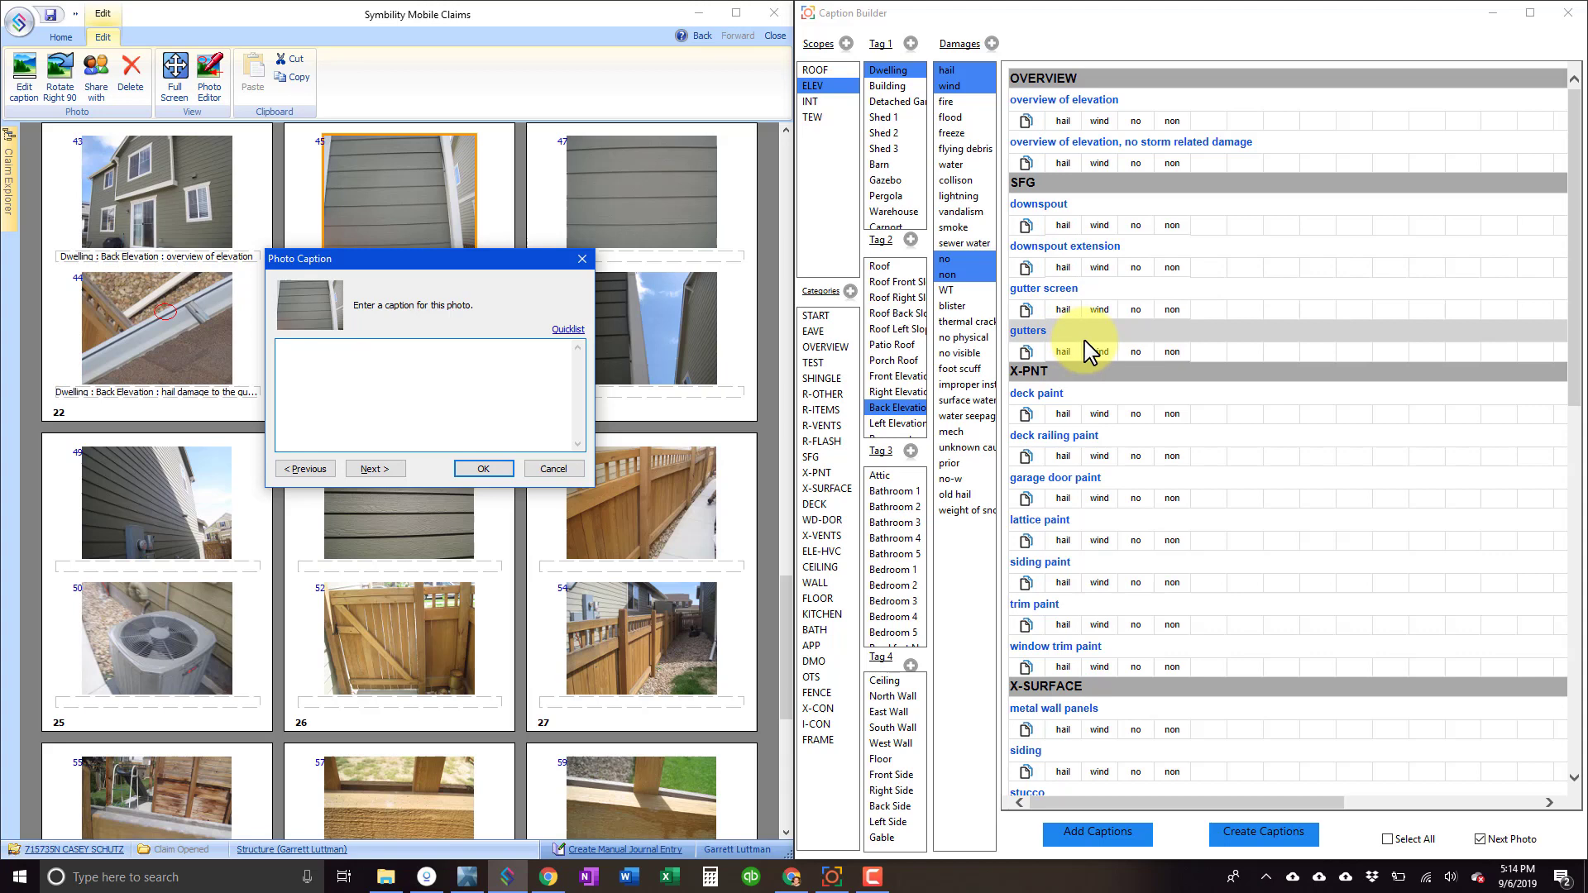
# - Caption the back-elevation siding photos as no storm damage to the siding paint
pyautogui.scroll(-3, 1092, 438)
pyautogui.scroll(-2, 1125, 521)
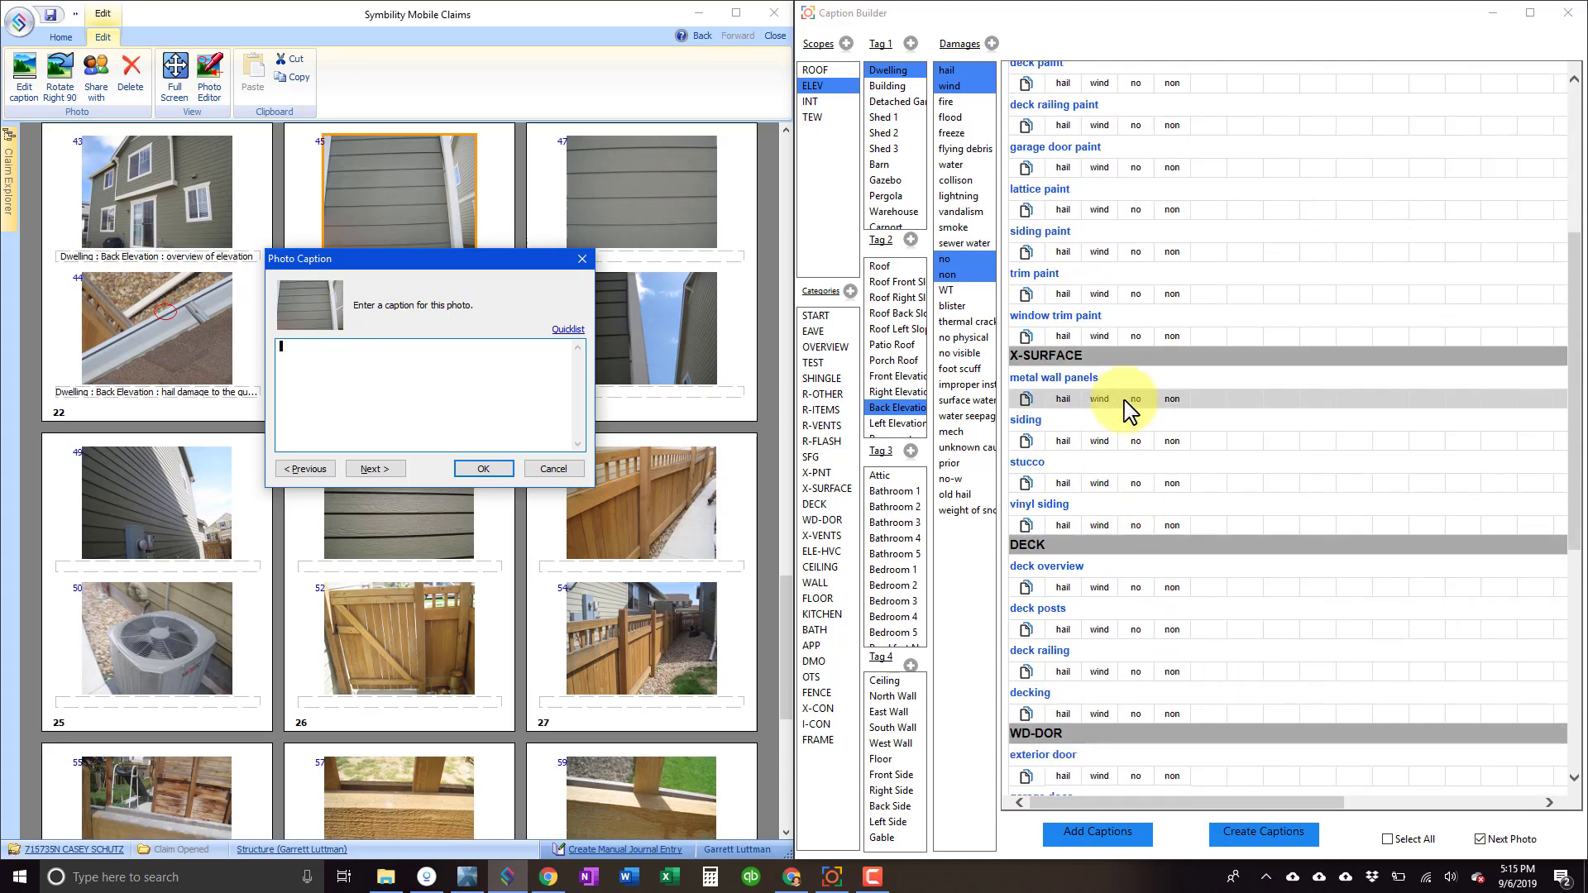
pyautogui.click(1136, 252)
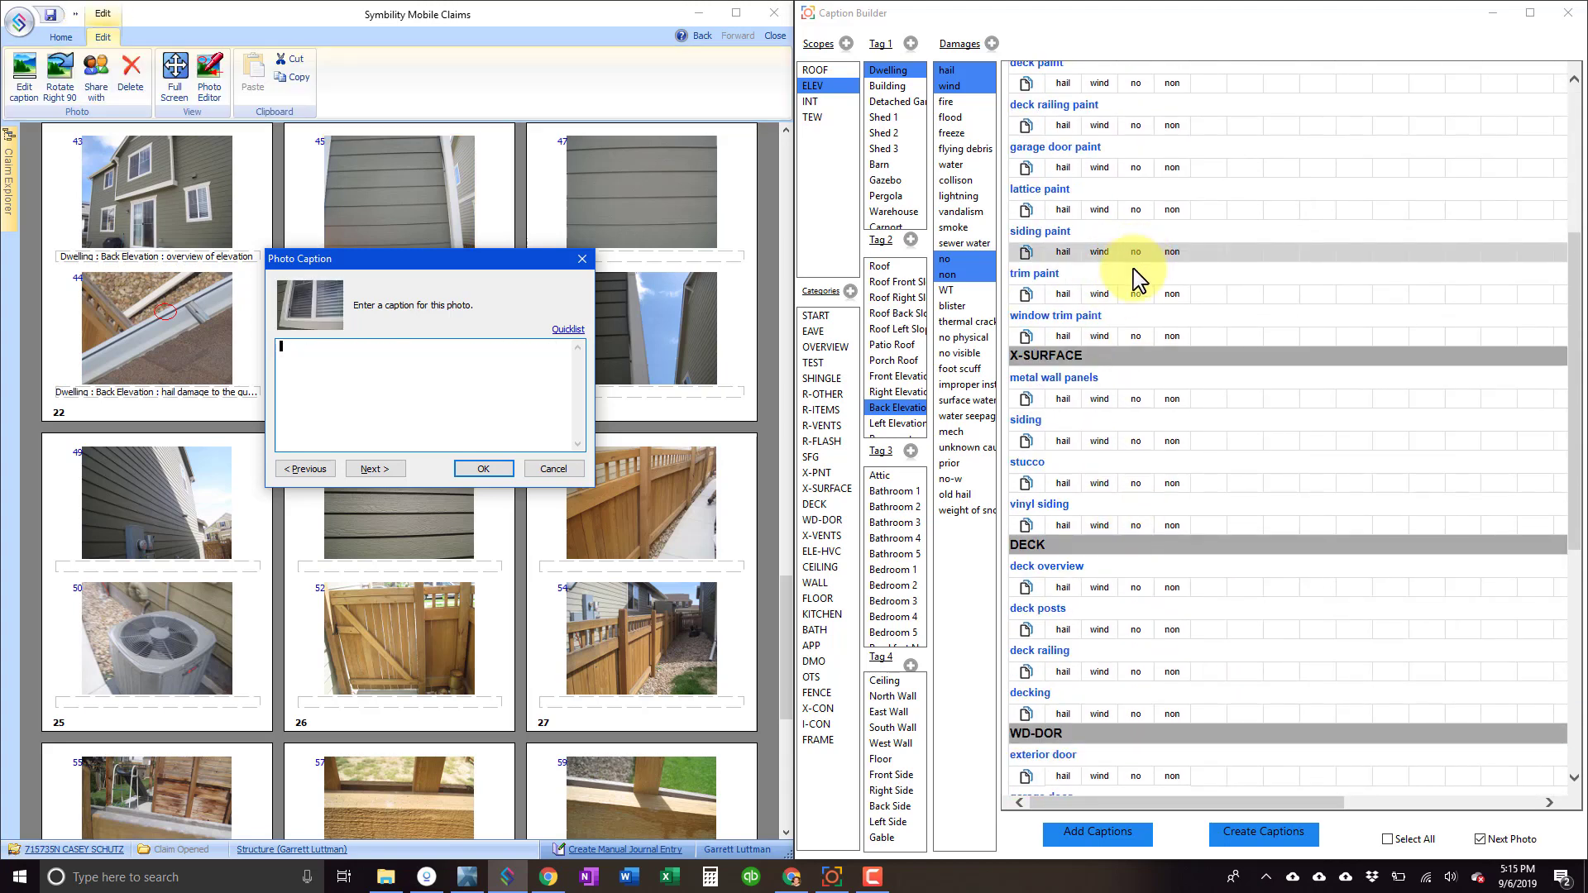
pyautogui.scroll(-3, 1133, 397)
pyautogui.scroll(-1, 1130, 563)
pyautogui.click(1136, 572)
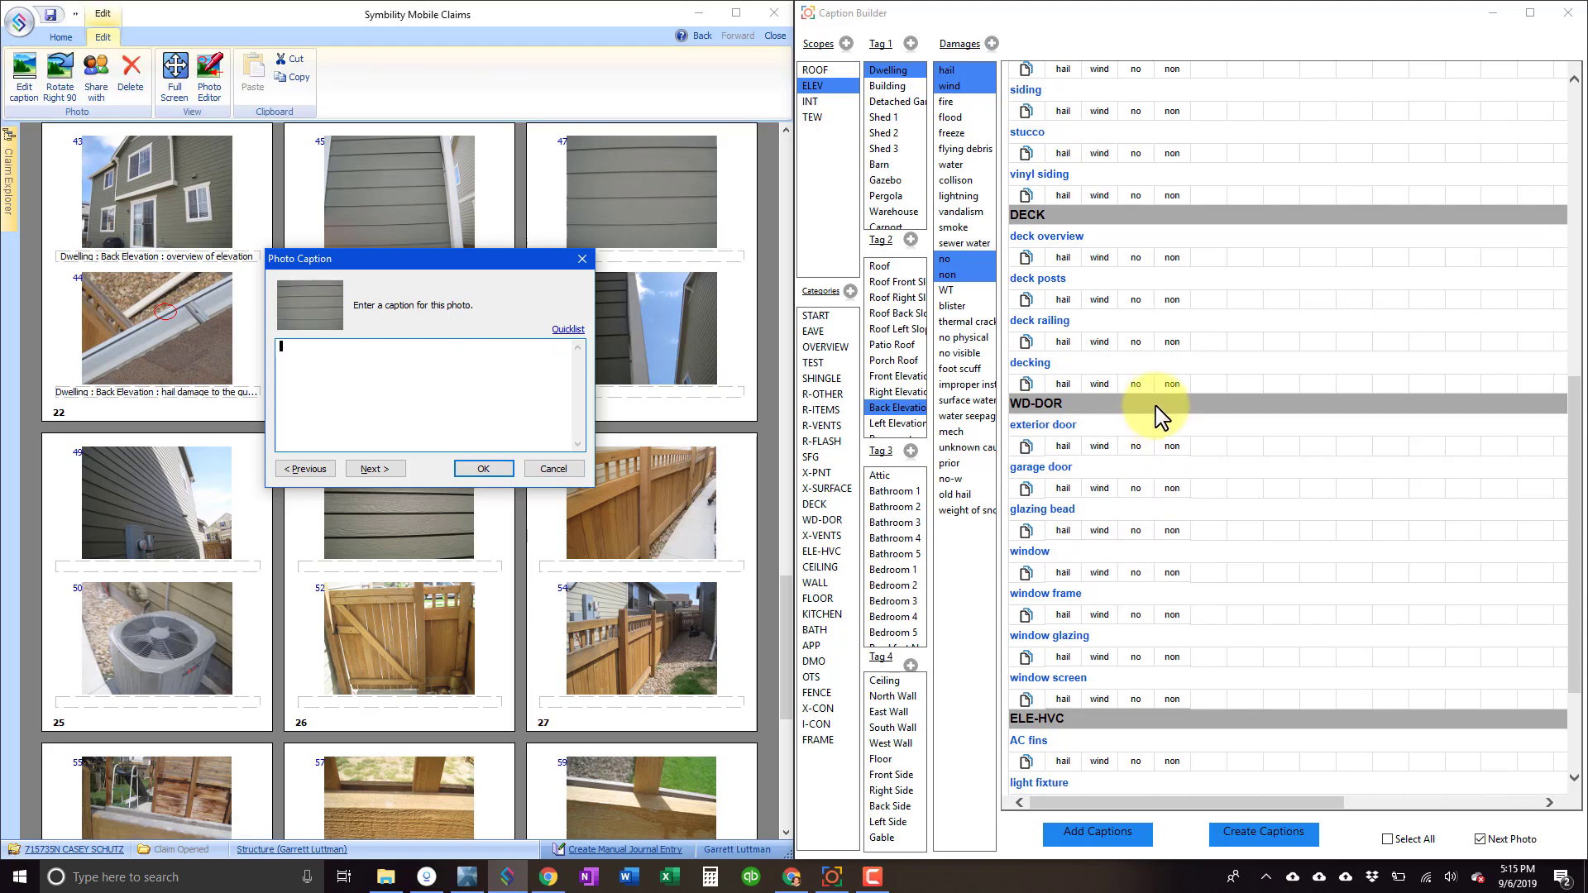
pyautogui.scroll(2, 1158, 411)
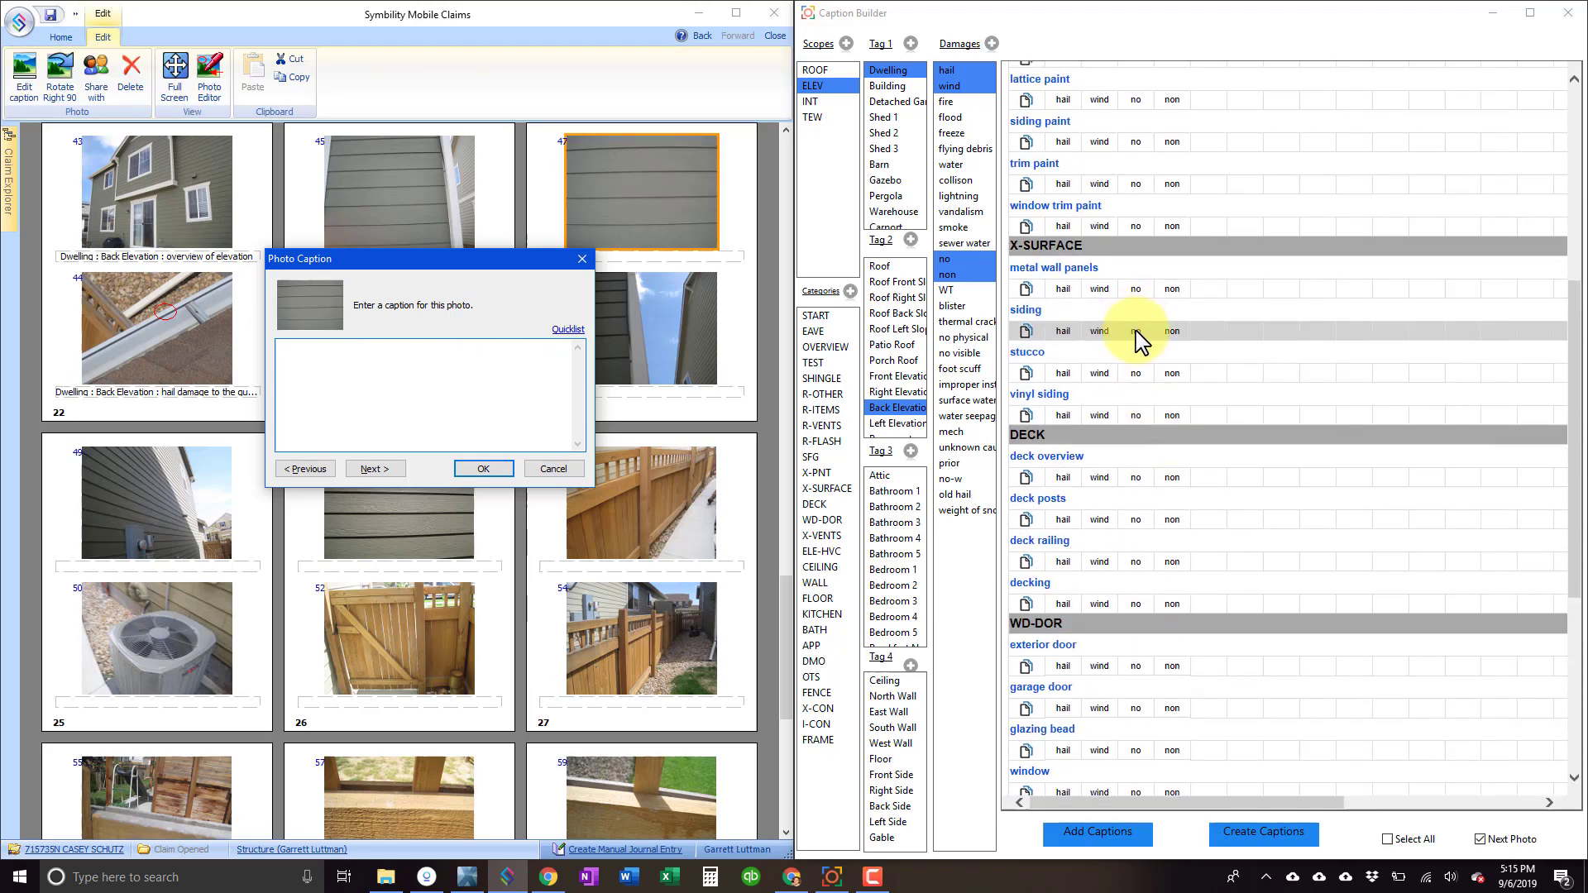
pyautogui.scroll(1, 1139, 339)
pyautogui.click(1136, 255)
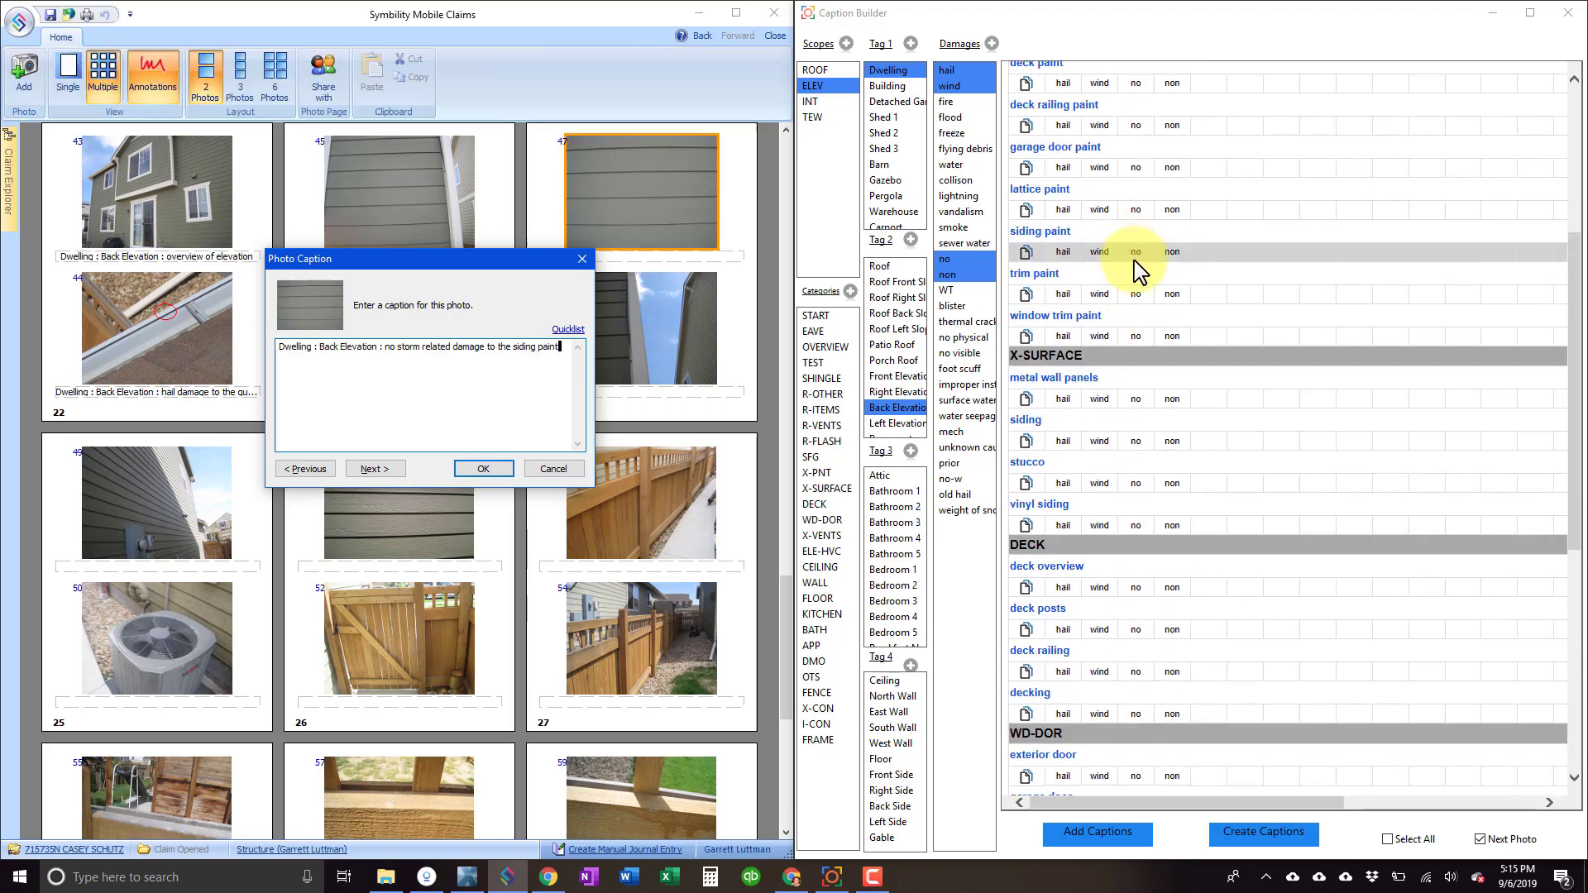
pyautogui.scroll(3, 1135, 262)
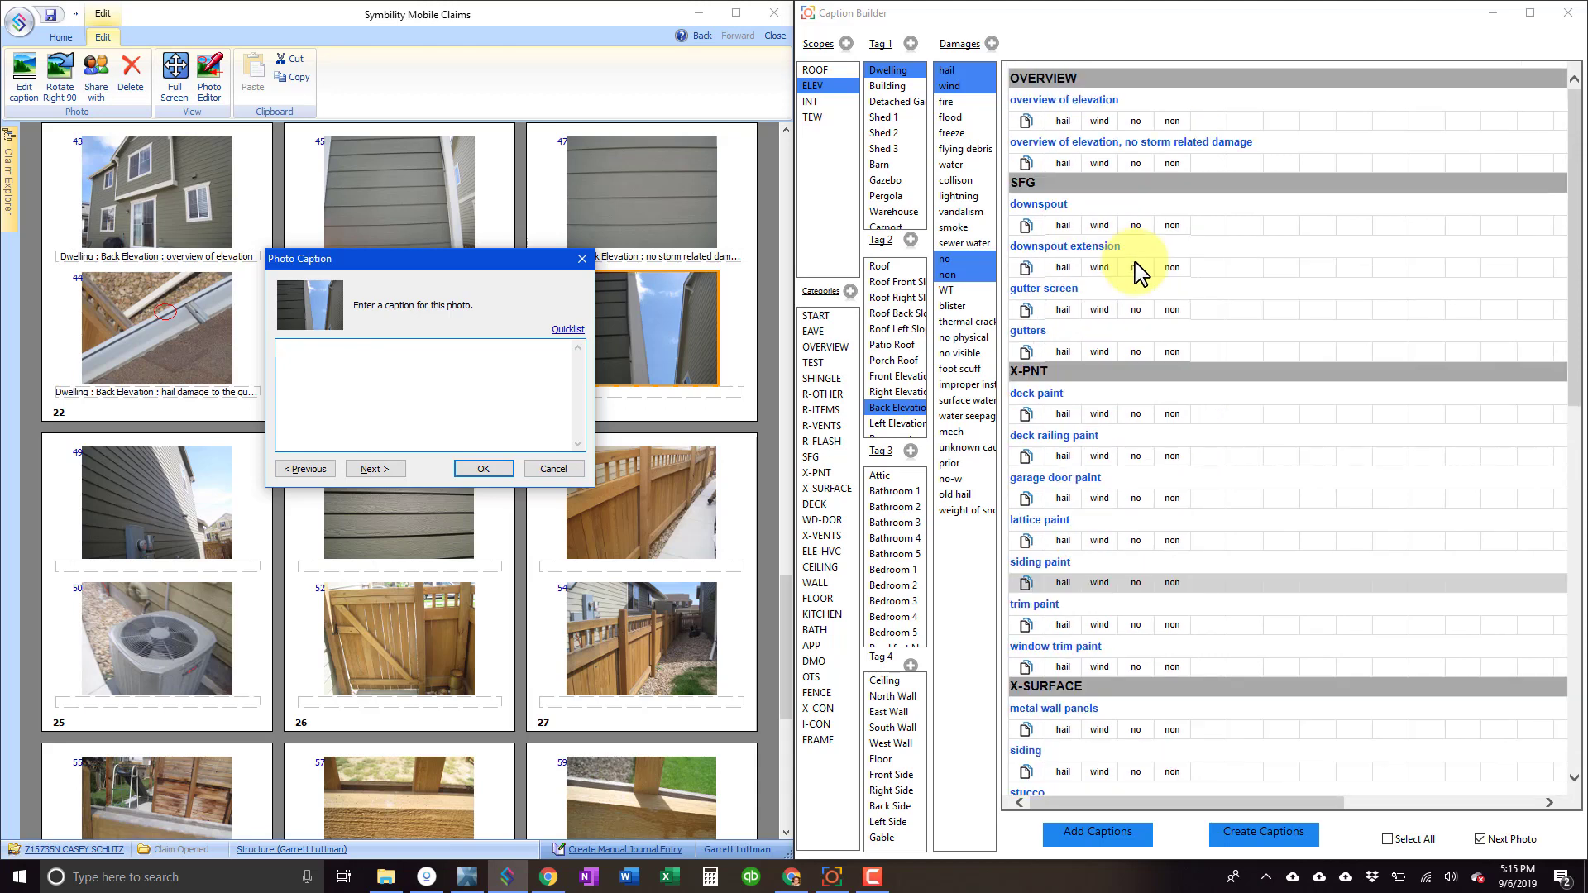
# - Caption photos with a downspout extension note, left elevation overview, and no AC fin damage
pyautogui.click(1137, 228)
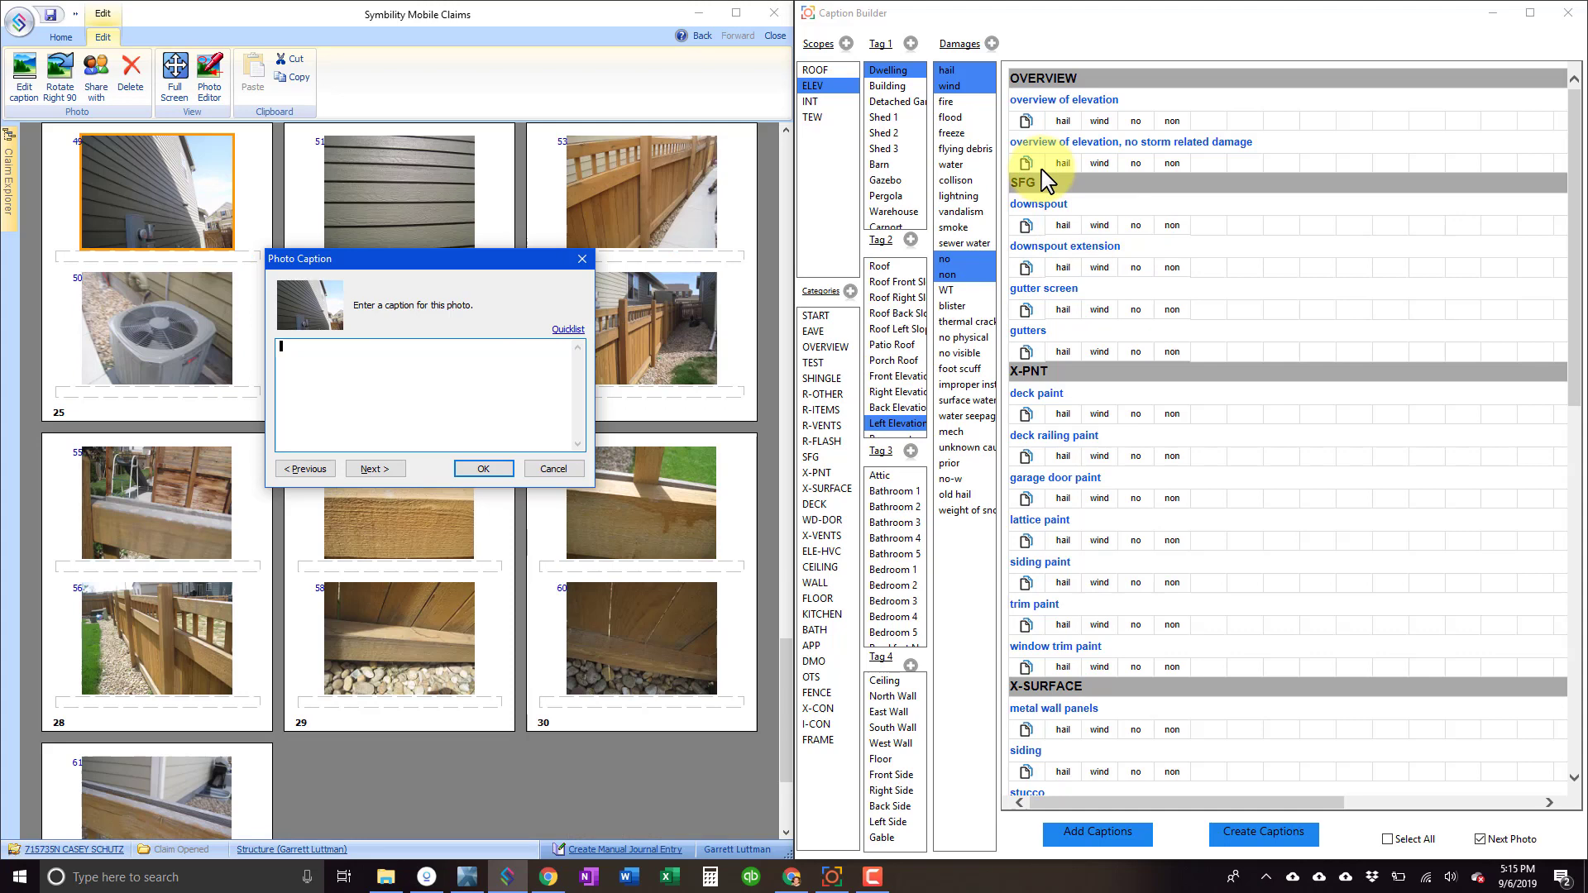
pyautogui.click(1065, 117)
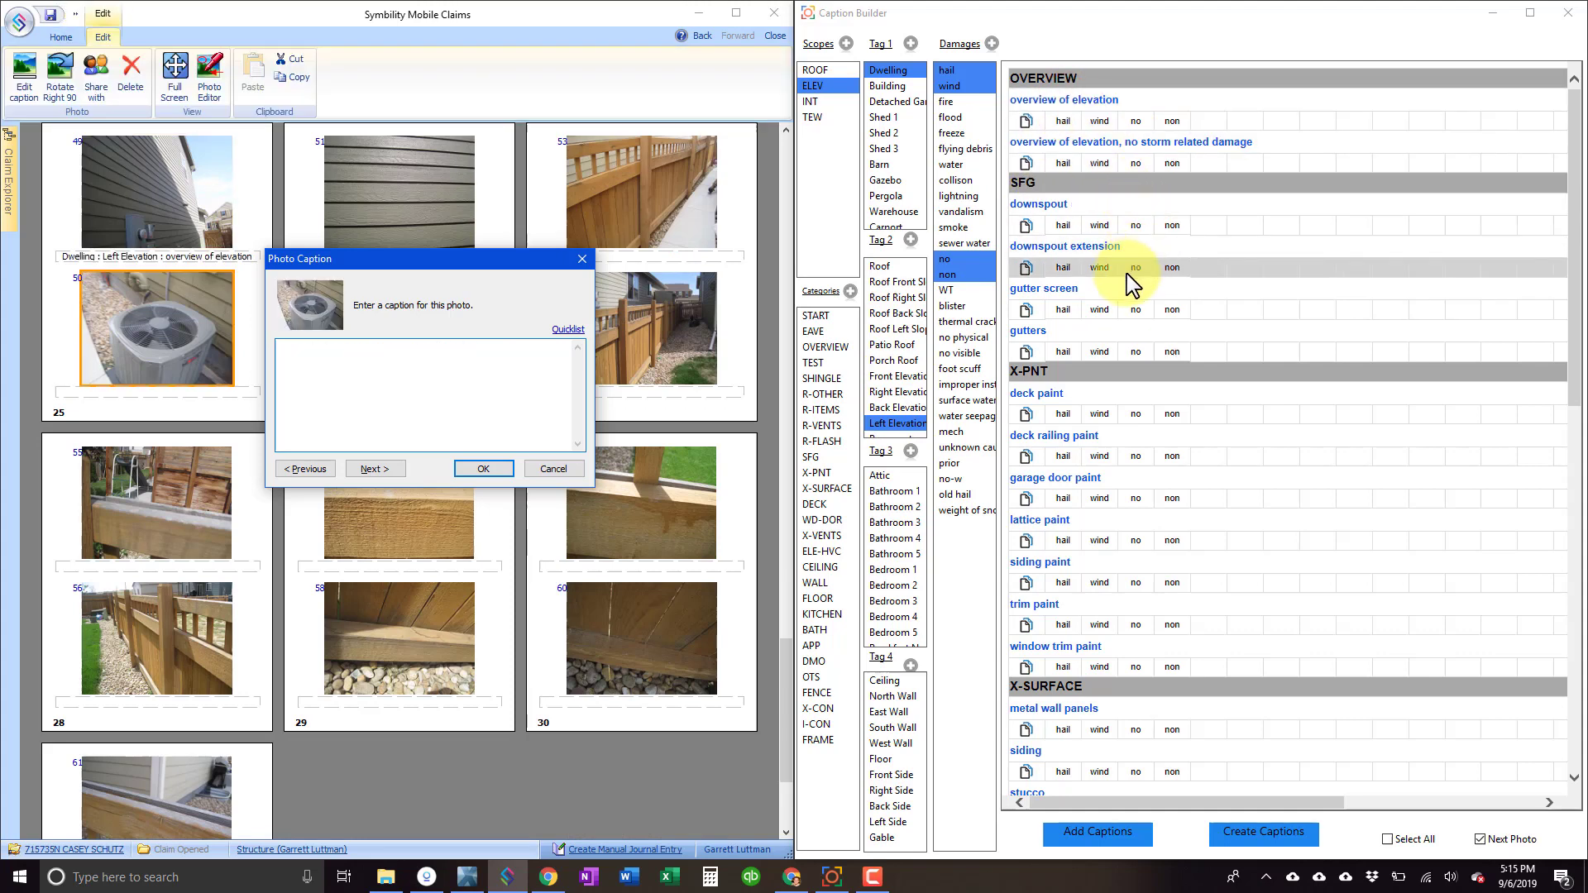
pyautogui.scroll(-10, 1130, 372)
pyautogui.scroll(-10, 1117, 529)
pyautogui.scroll(-5, 1110, 604)
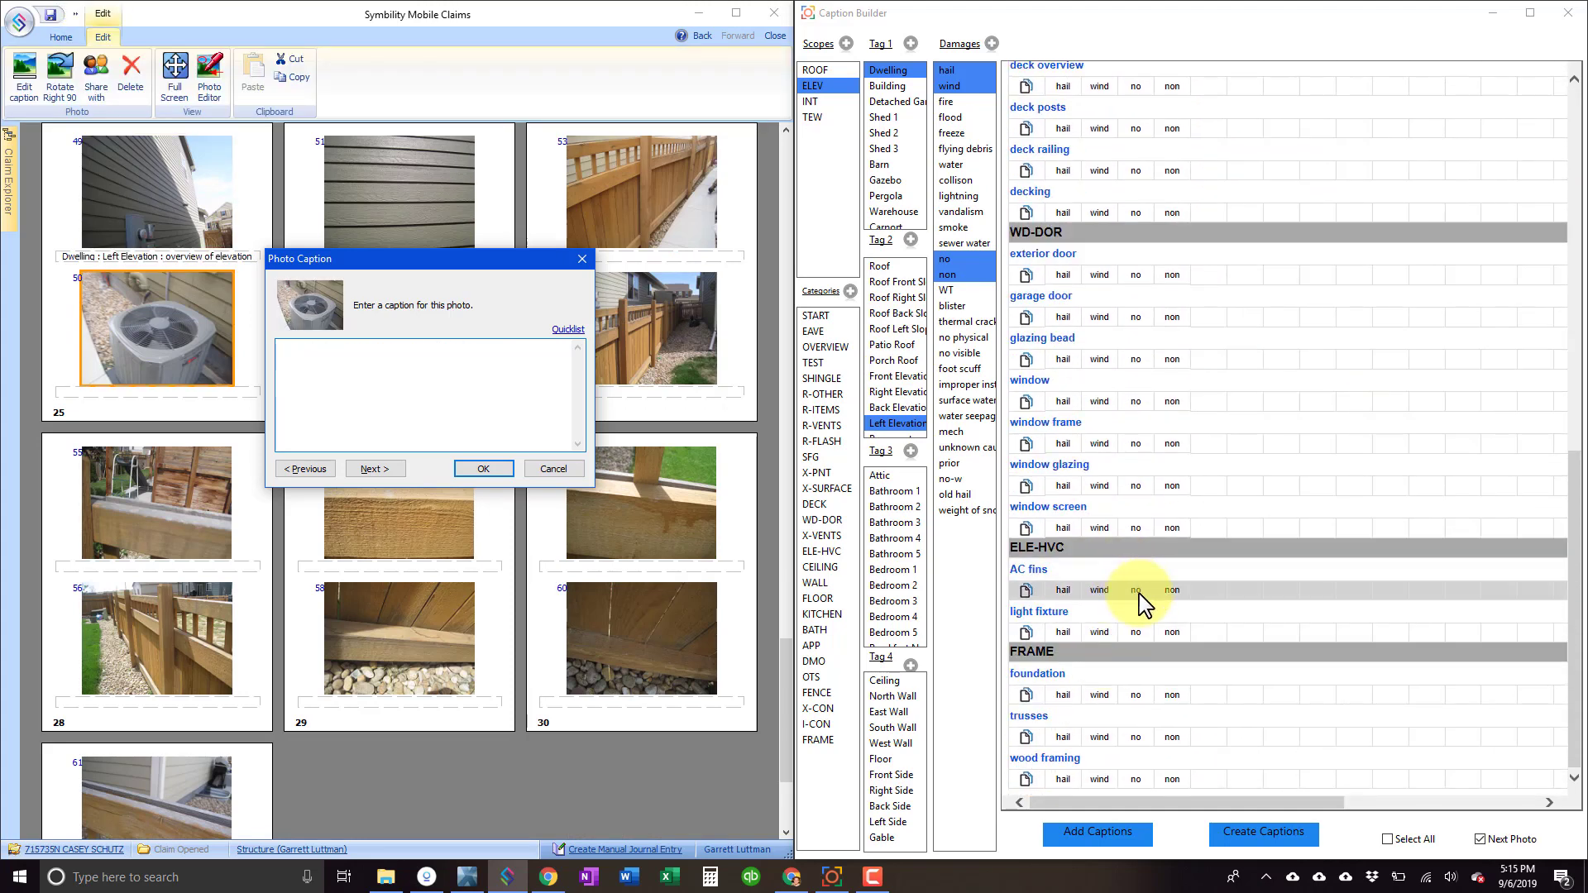
pyautogui.click(1137, 591)
pyautogui.scroll(2, 1150, 356)
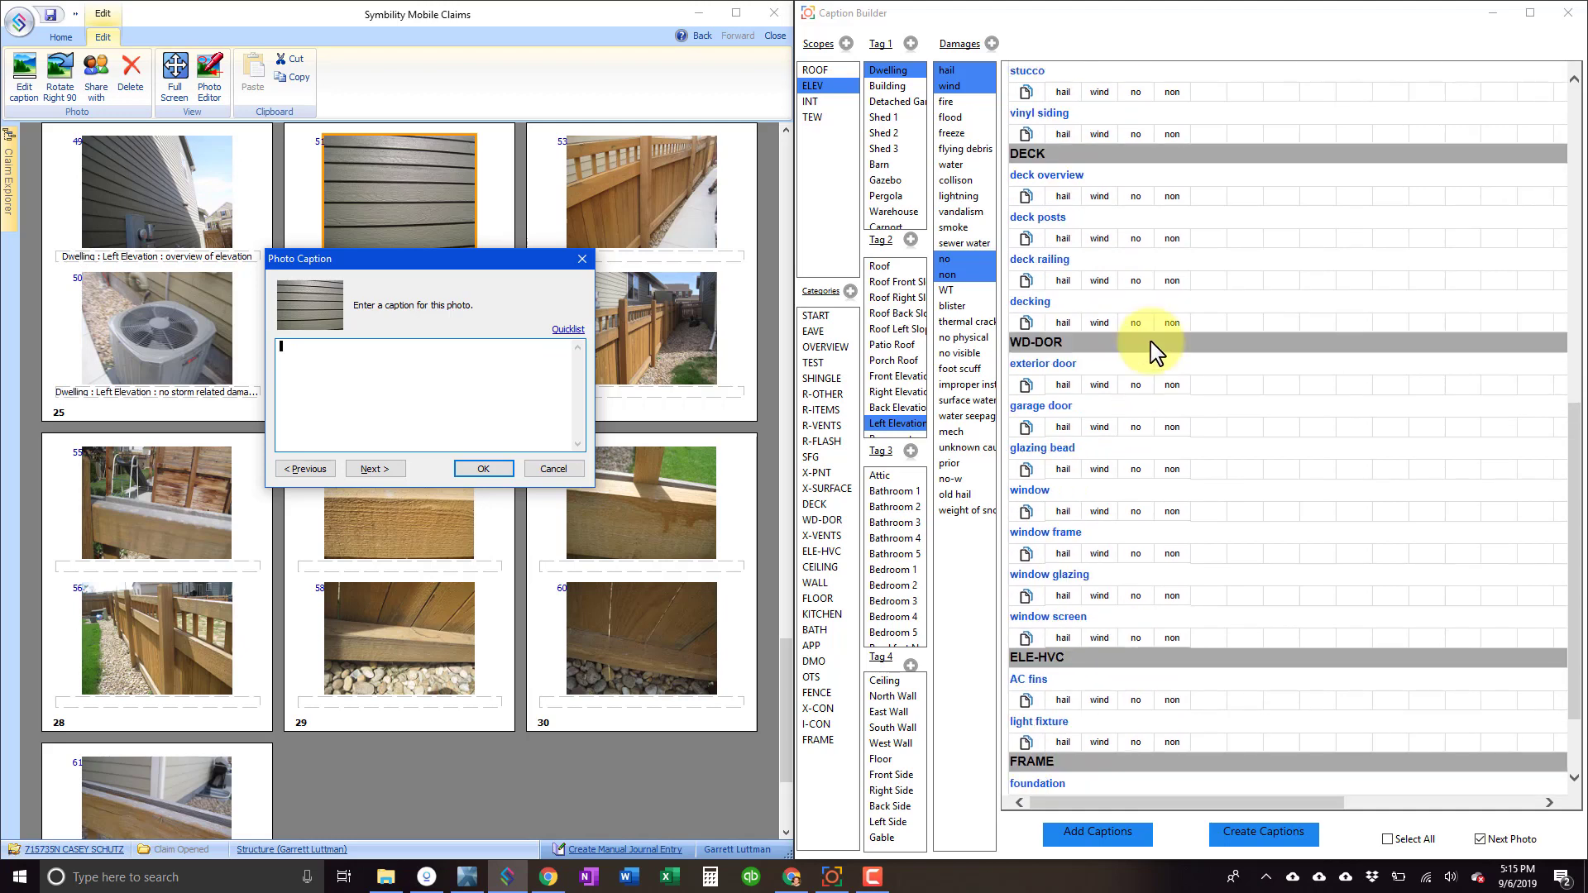
pyautogui.scroll(2, 1154, 347)
pyautogui.scroll(1, 1150, 331)
pyautogui.scroll(2, 1141, 314)
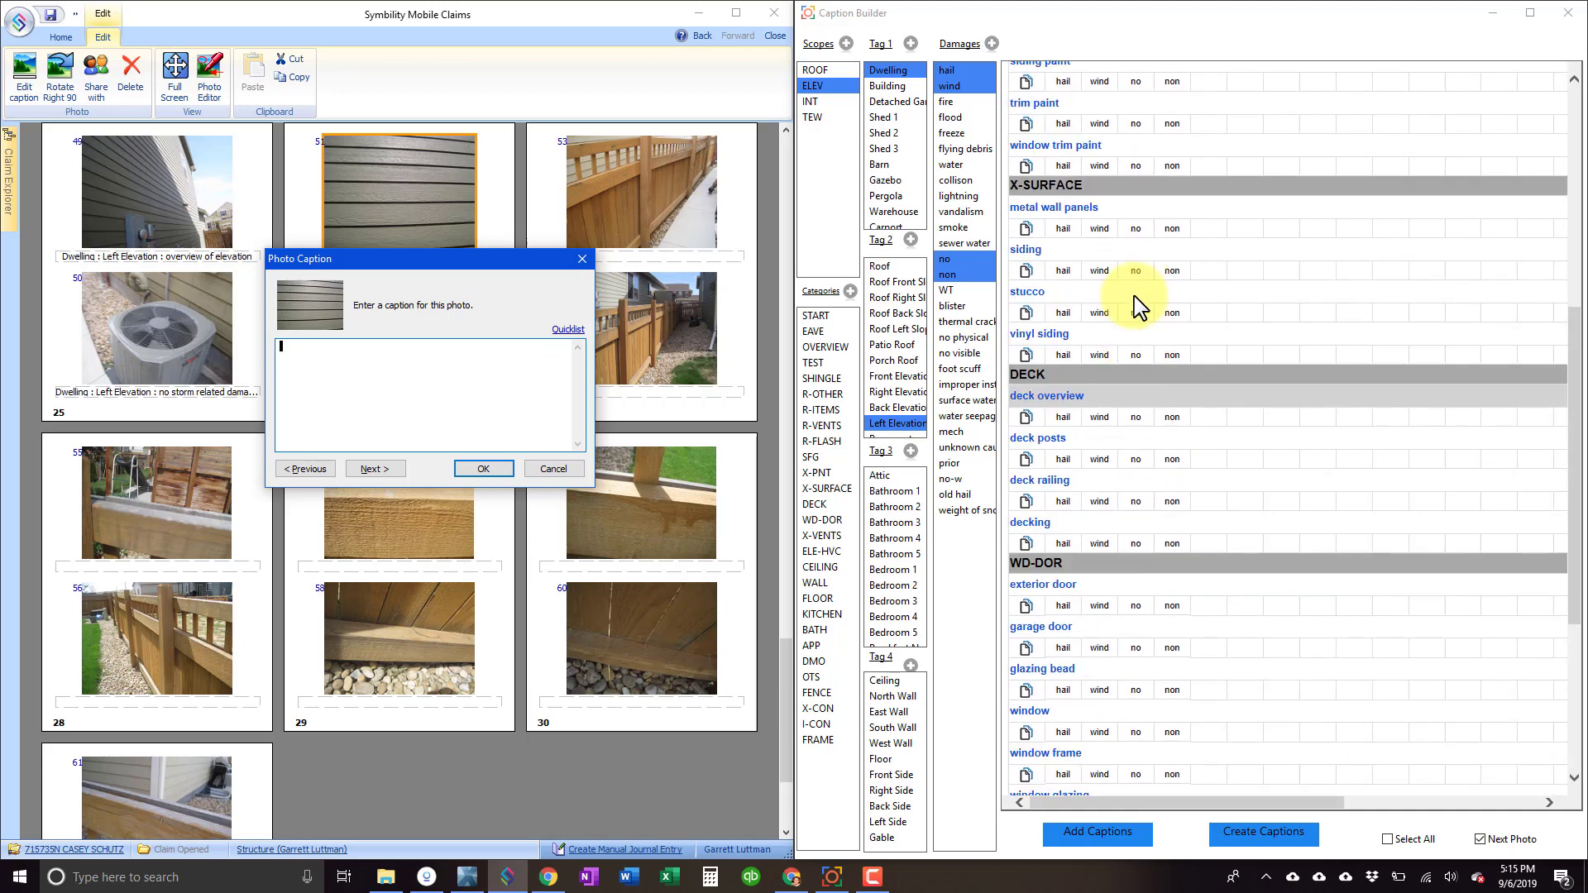
pyautogui.scroll(4, 1138, 306)
pyautogui.scroll(1, 1134, 306)
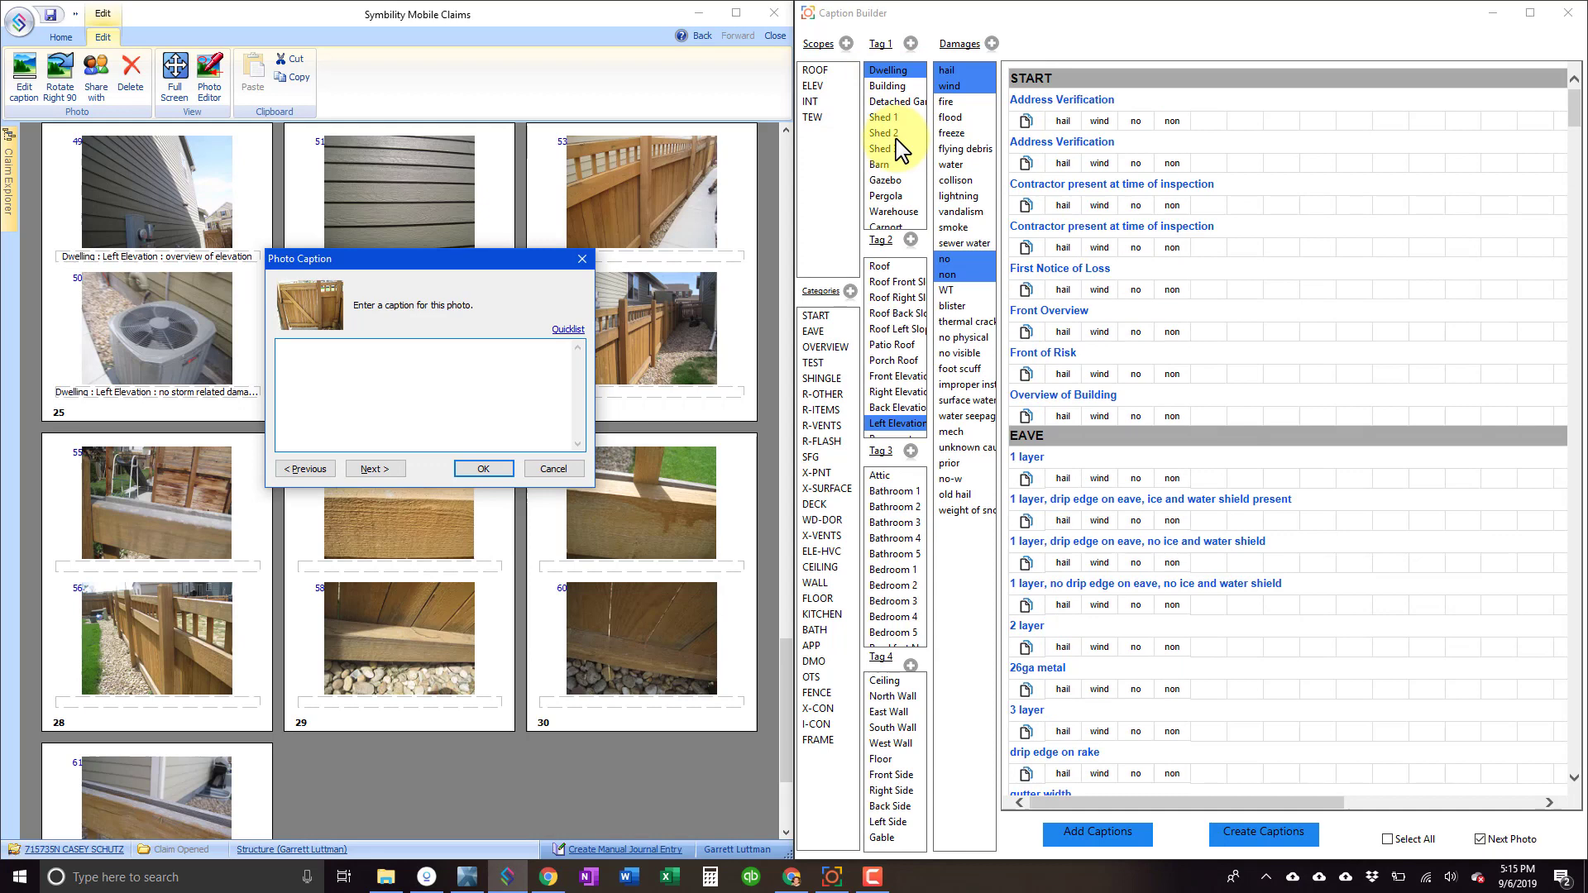
# - Set Tag 1 to Fence and Tag 4 to Front Side, listing the FENCE captions
pyautogui.scroll(-2, 902, 151)
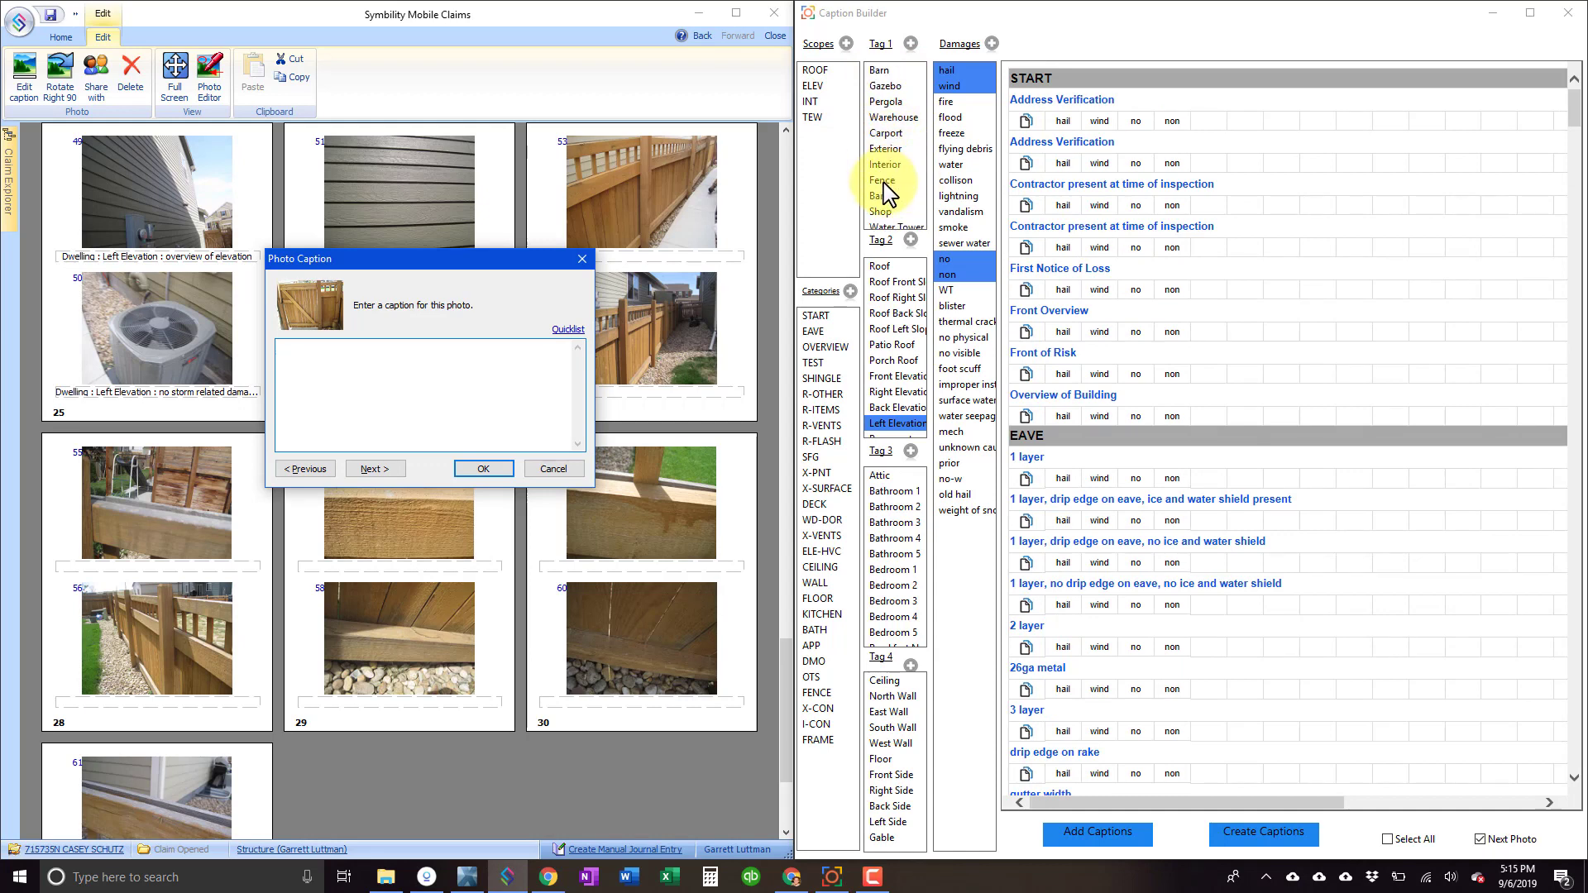
pyautogui.click(884, 181)
pyautogui.scroll(-1, 908, 430)
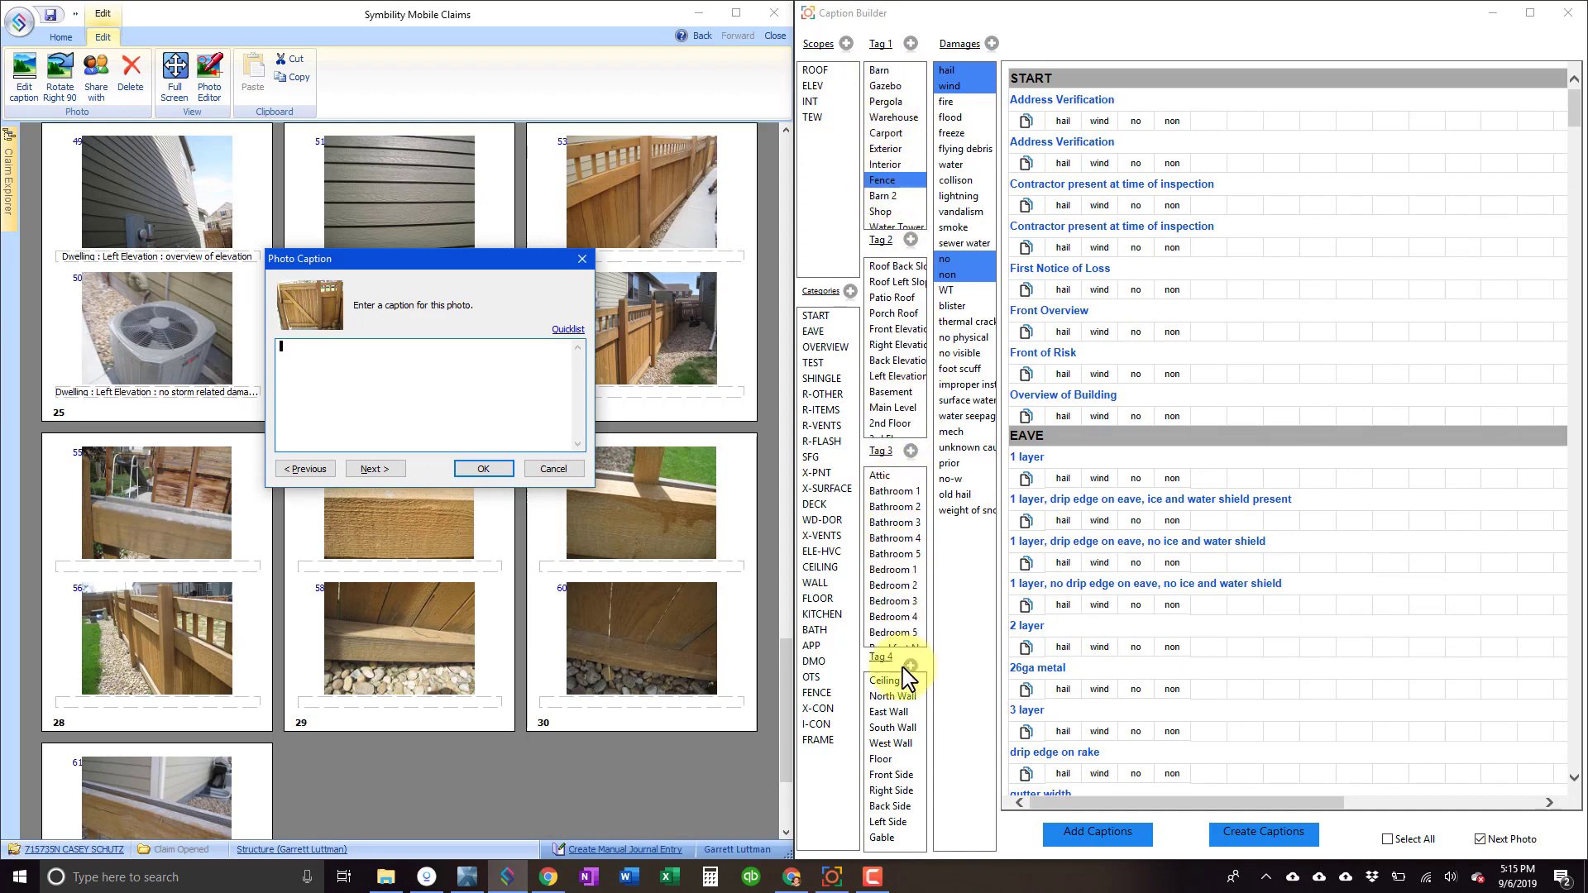
pyautogui.click(894, 759)
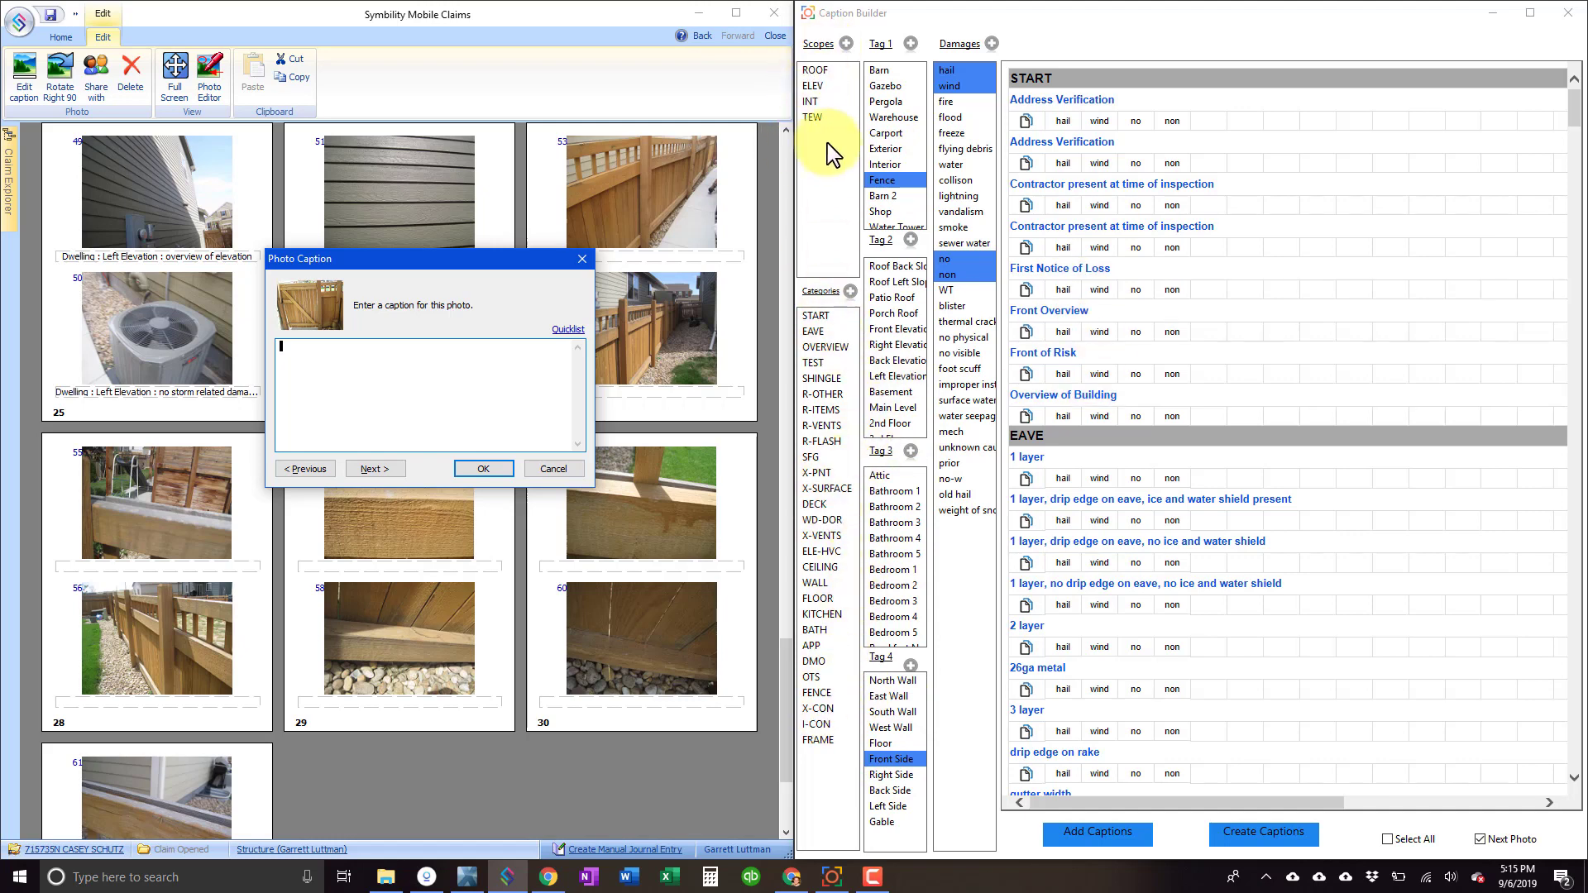
pyautogui.click(818, 693)
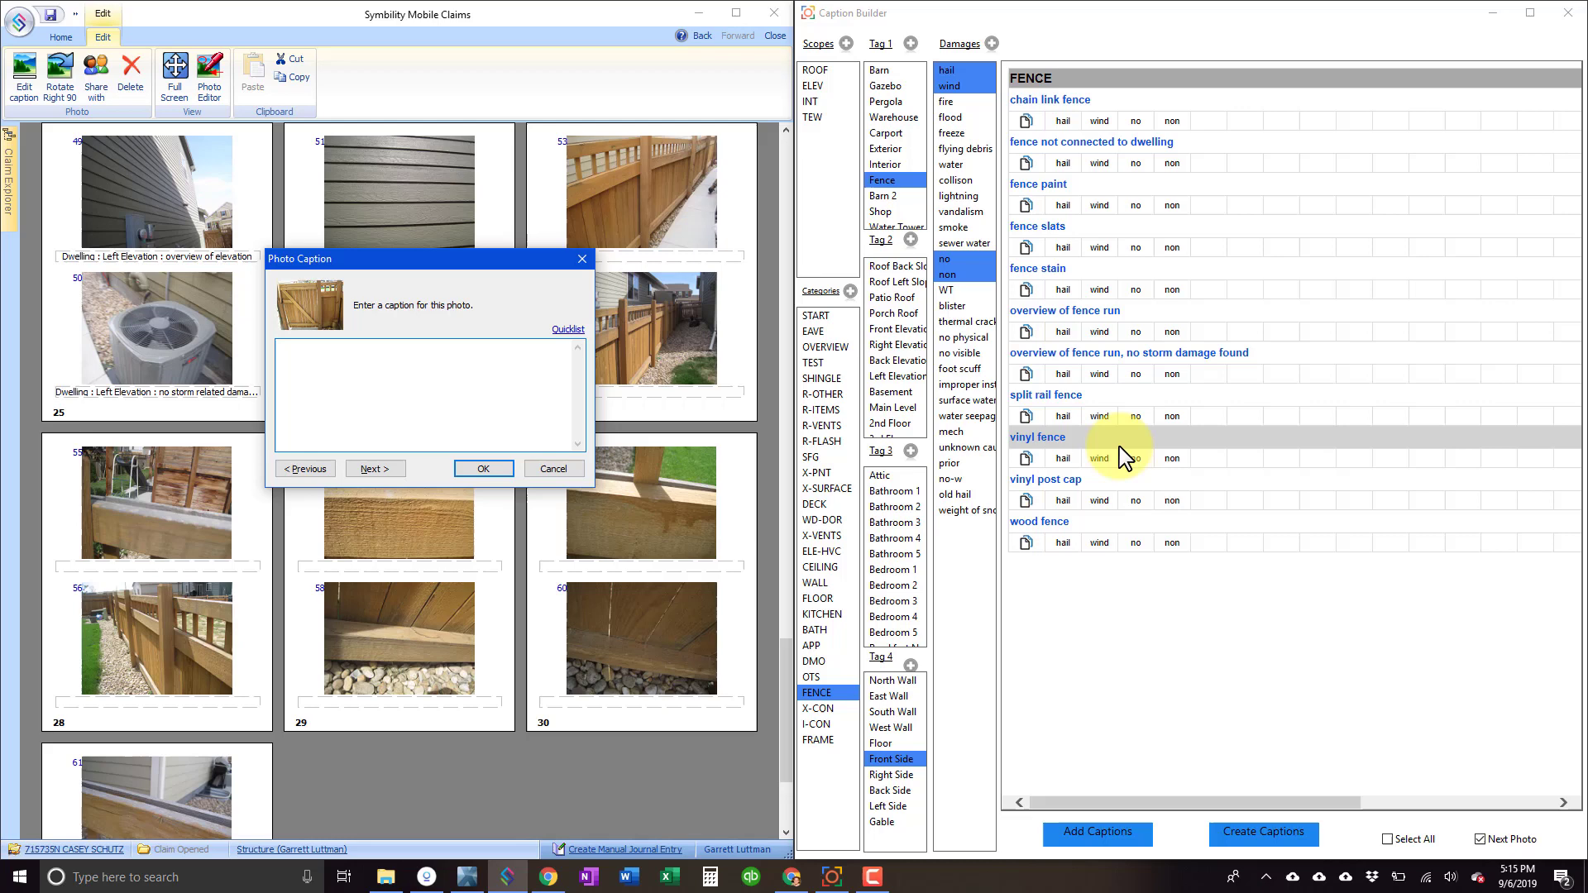
# - Caption fence photos as fence run overviews for the Left and Back sides
pyautogui.click(892, 806)
pyautogui.click(1066, 314)
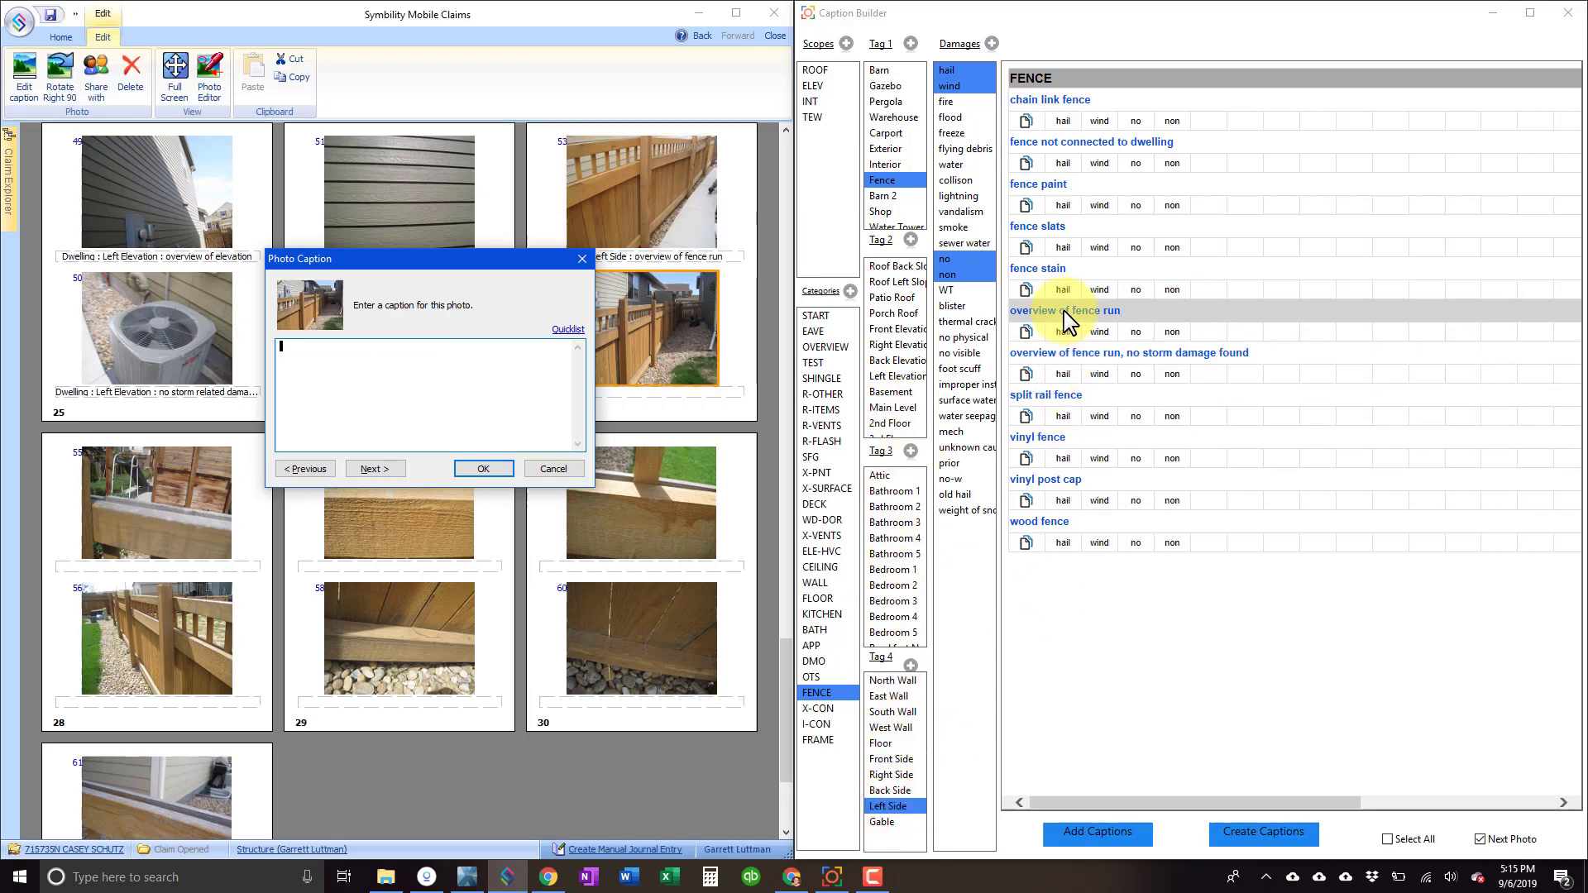
pyautogui.click(892, 775)
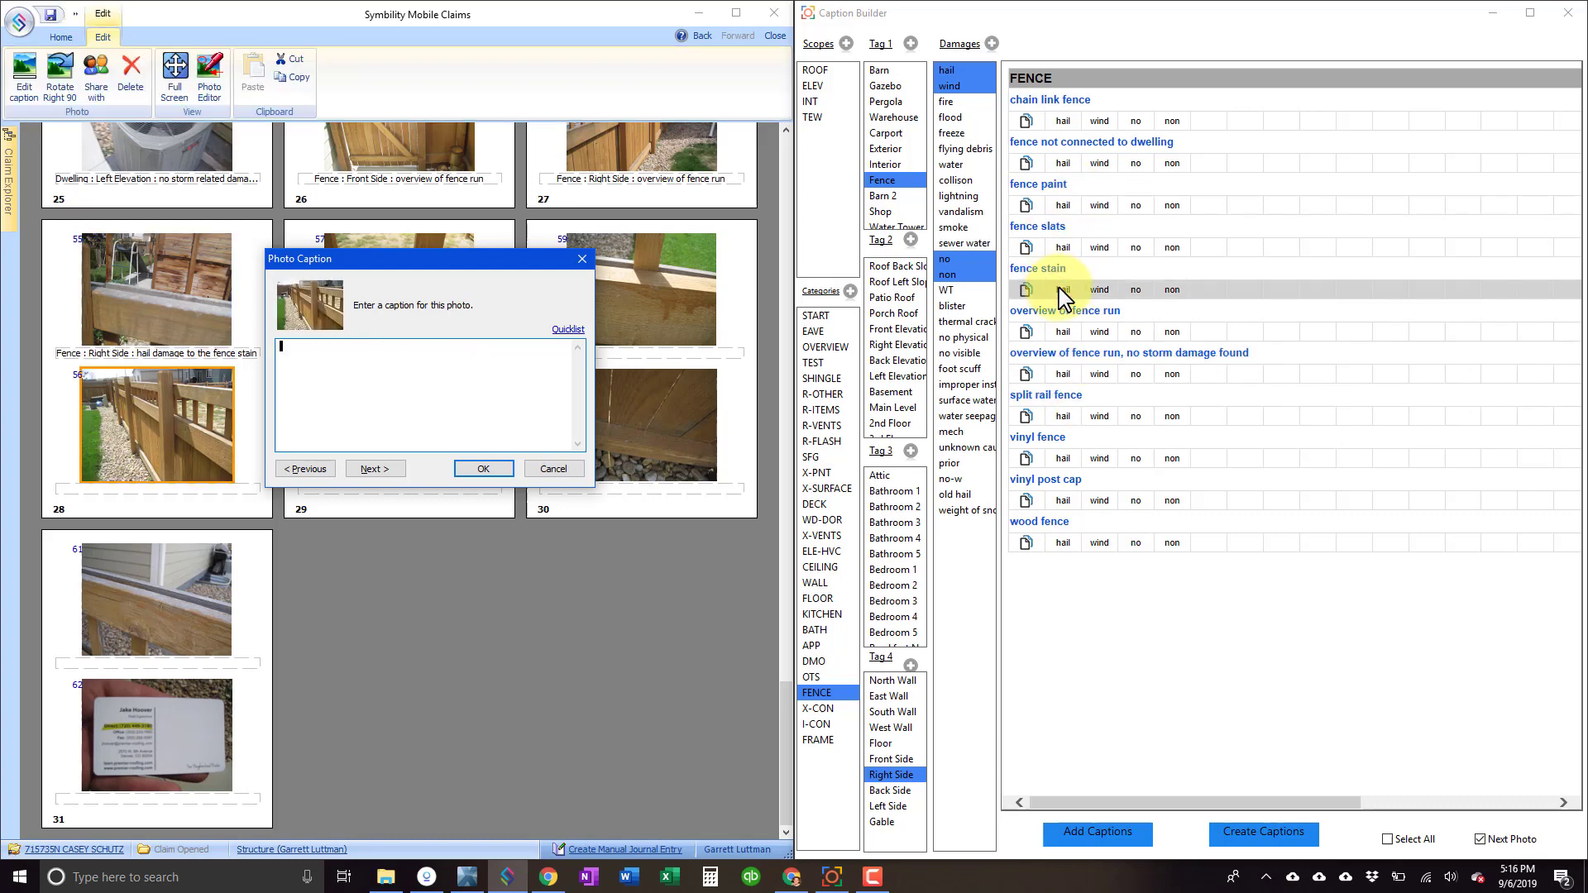
pyautogui.click(890, 790)
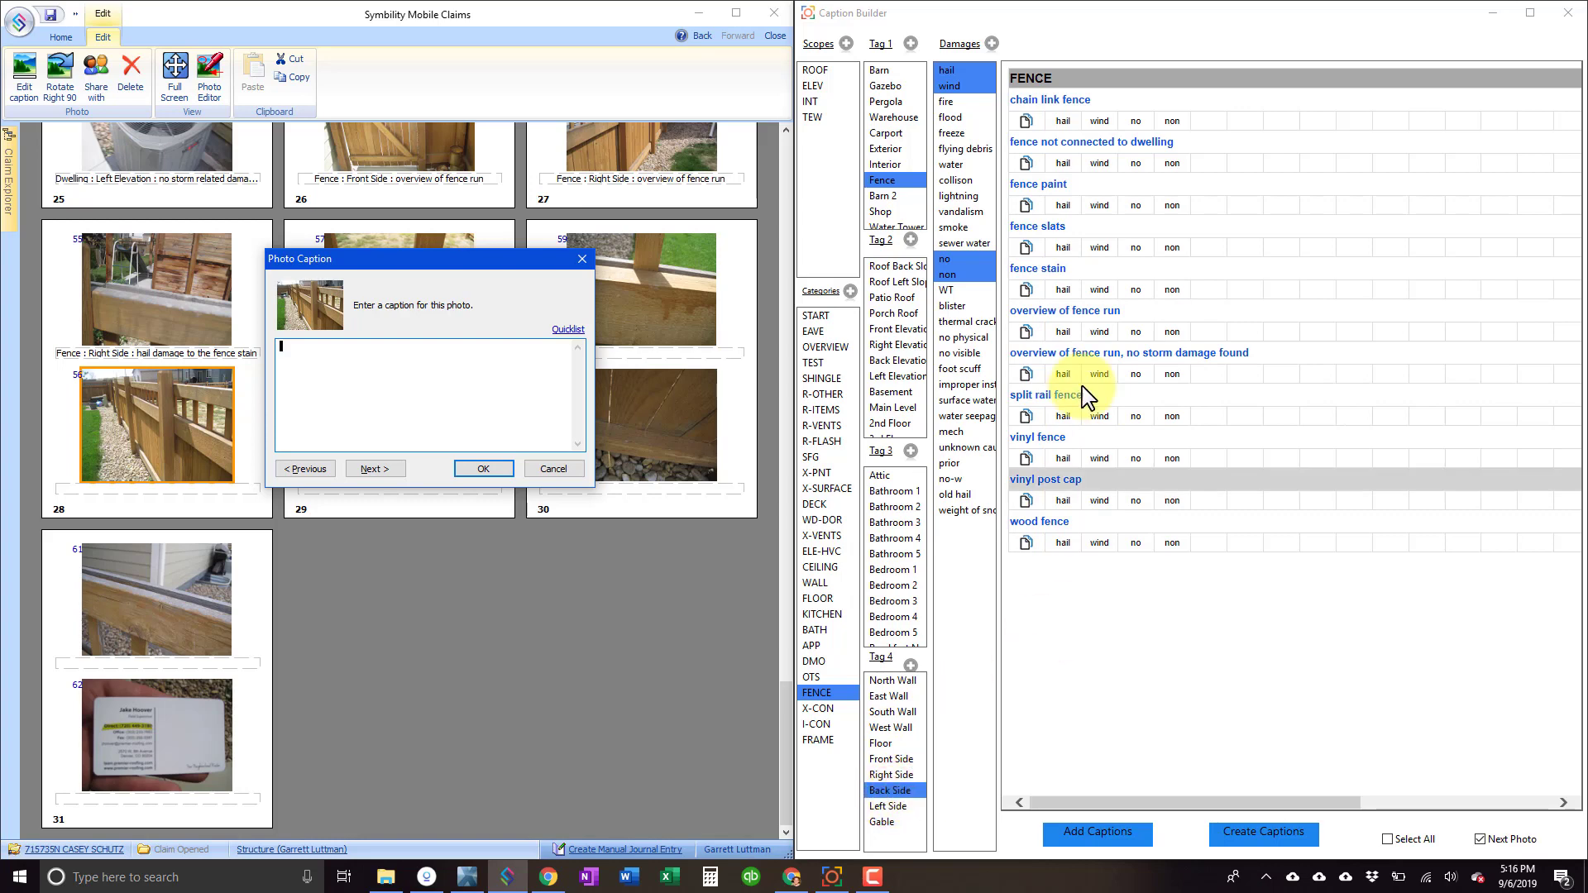
pyautogui.click(1084, 313)
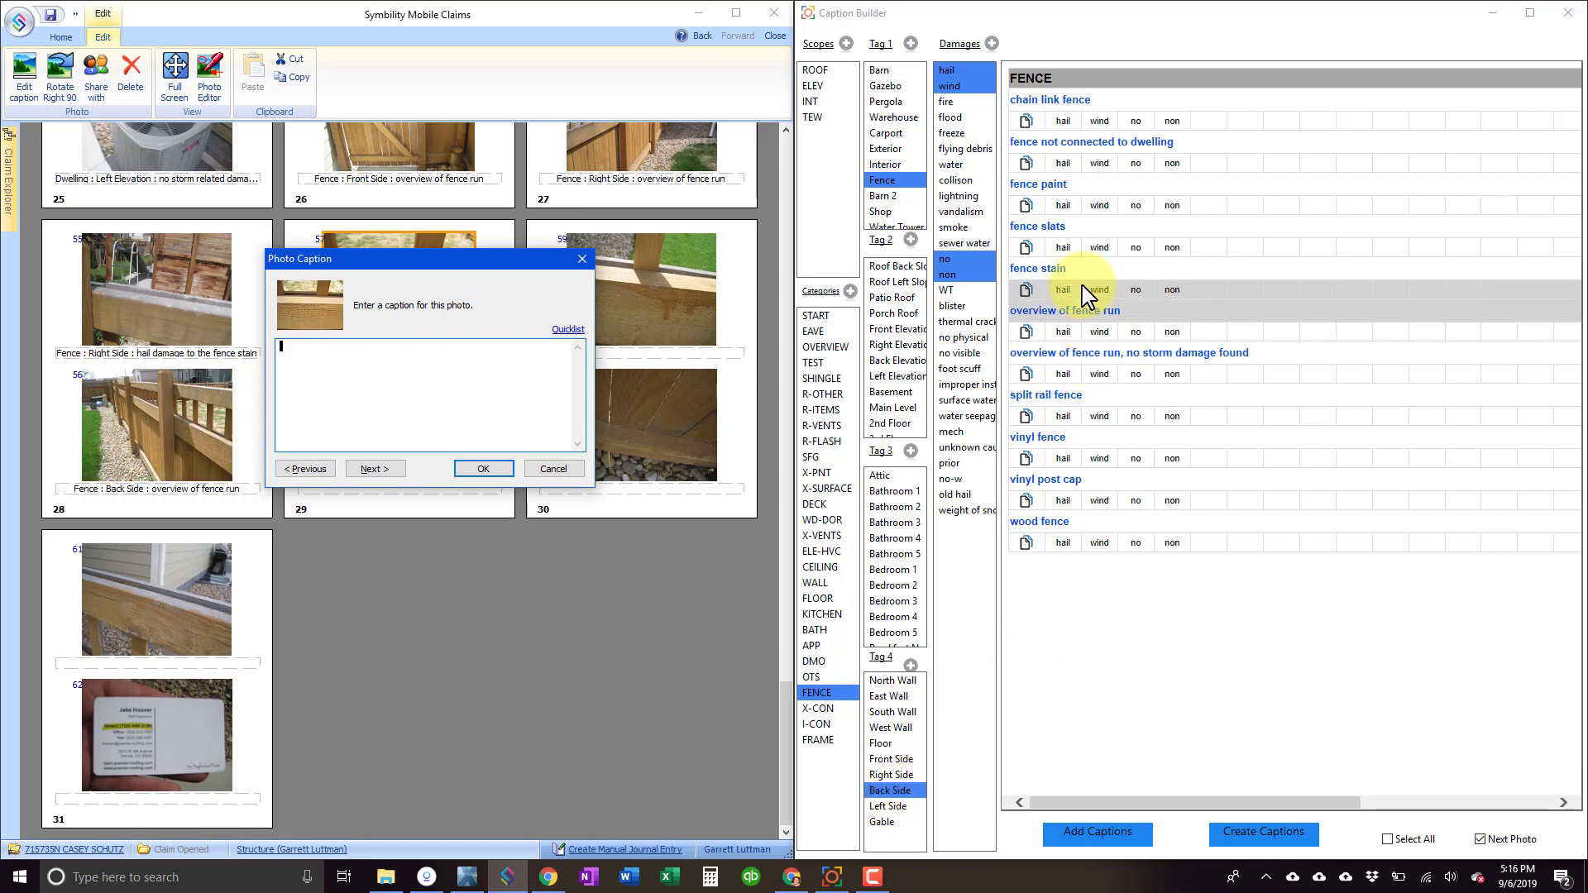
# - Caption the remaining fence photos as hail damage to the fence stain, left side
pyautogui.click(1062, 290)
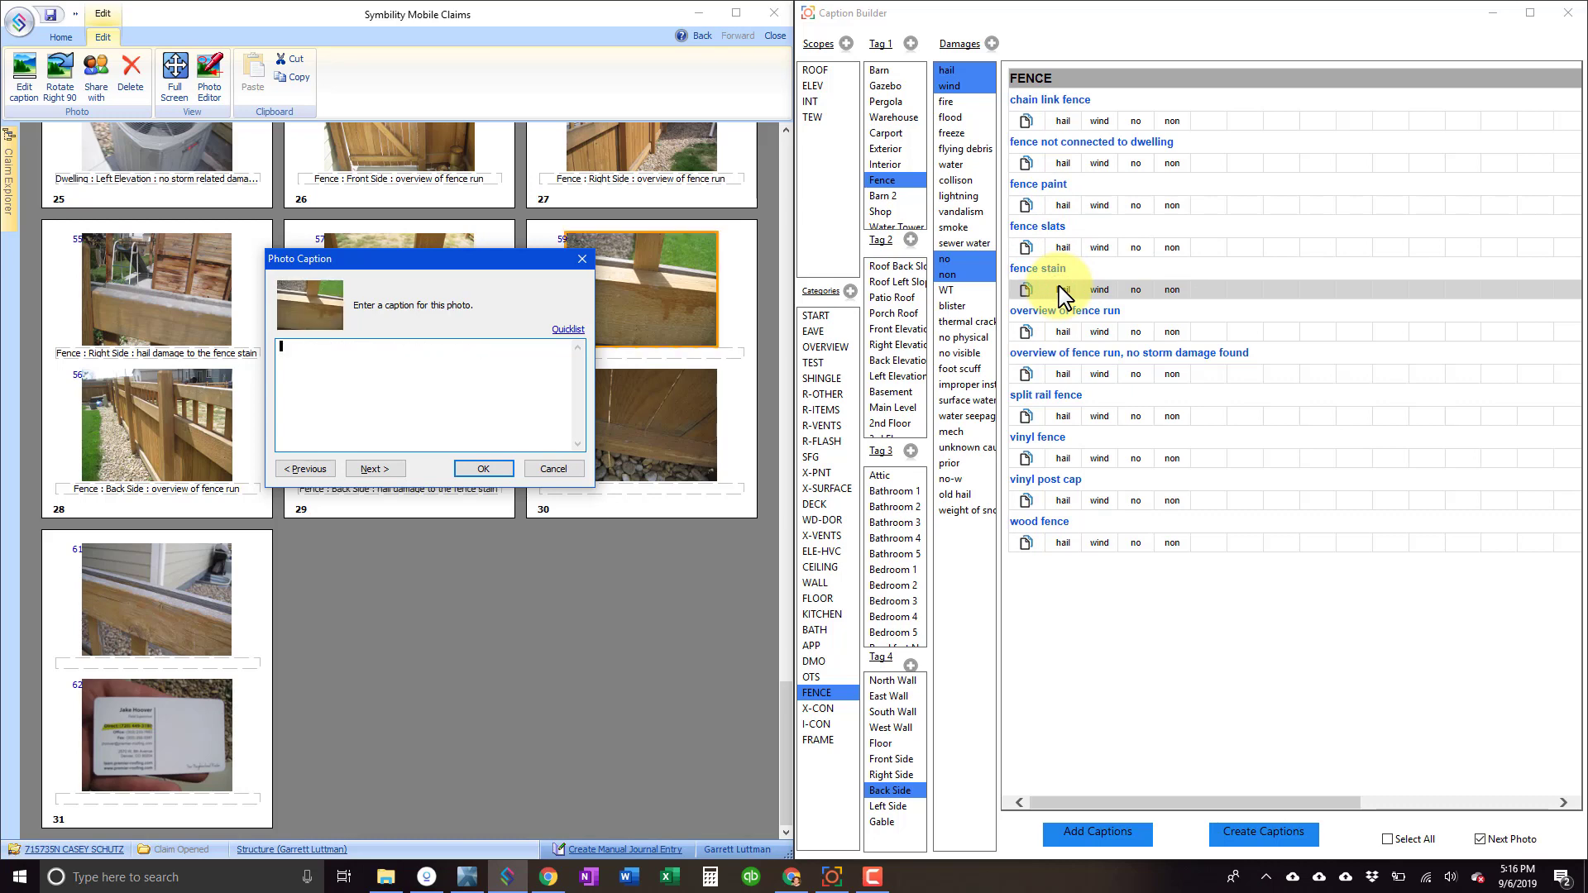
pyautogui.click(888, 806)
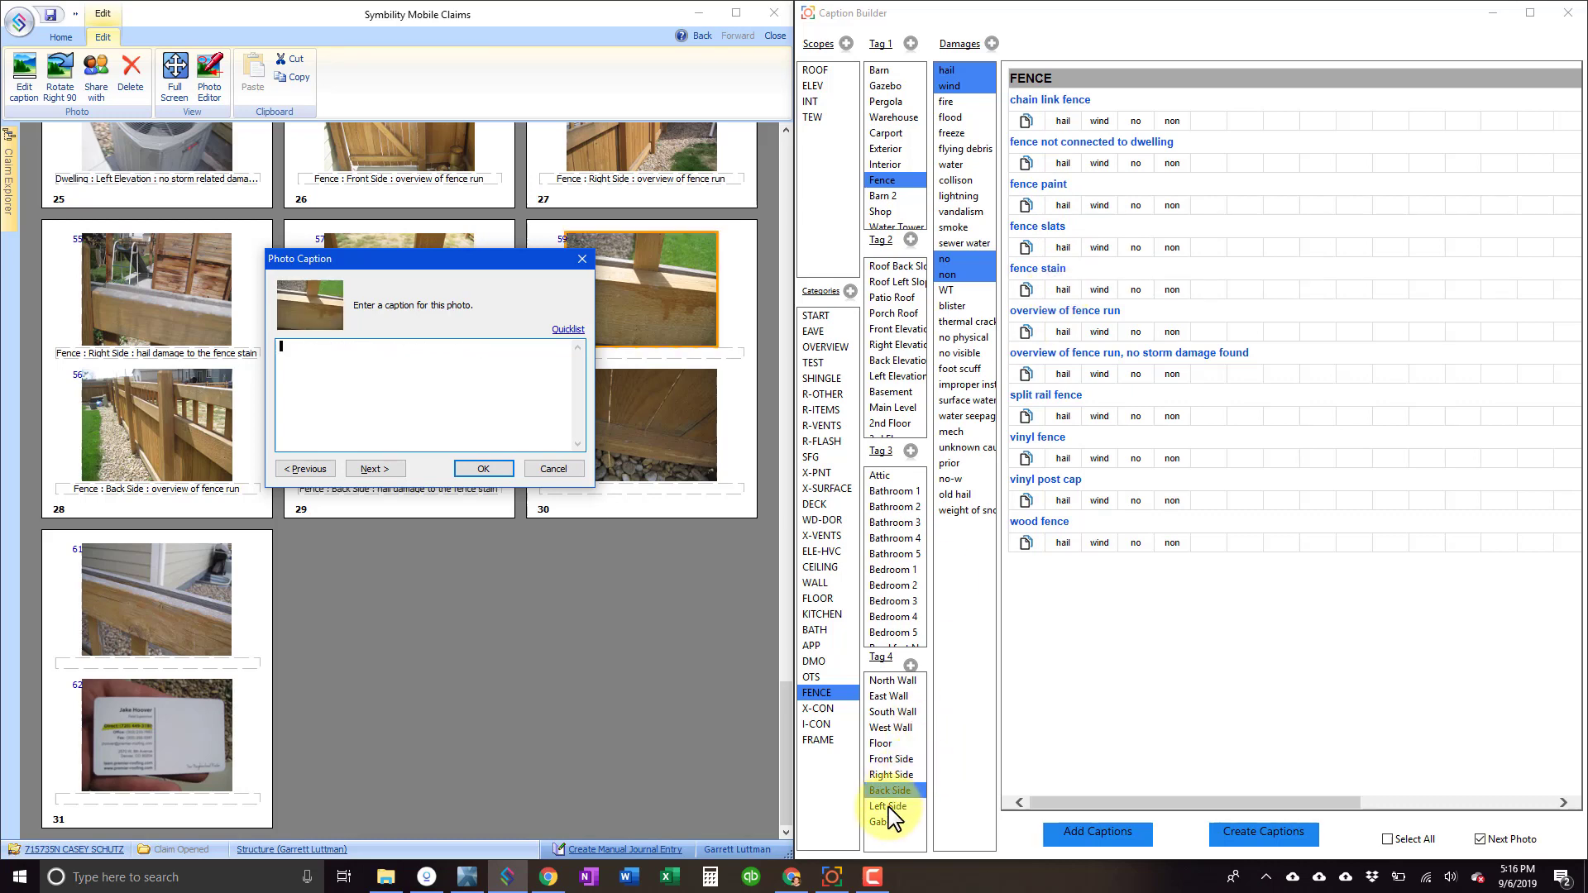
pyautogui.click(1062, 290)
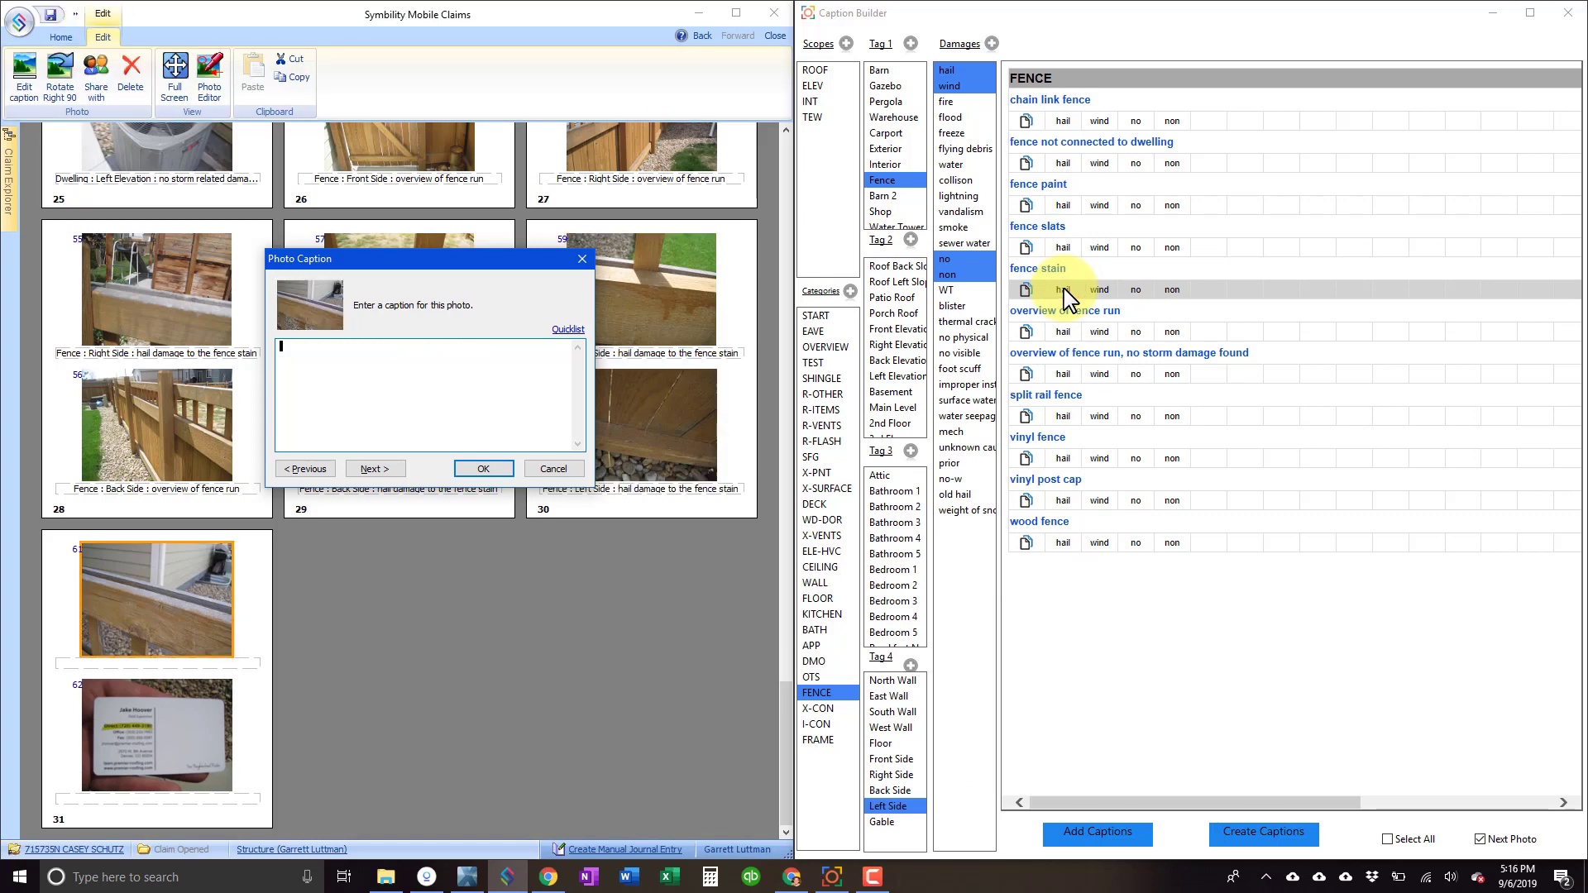
pyautogui.click(1064, 289)
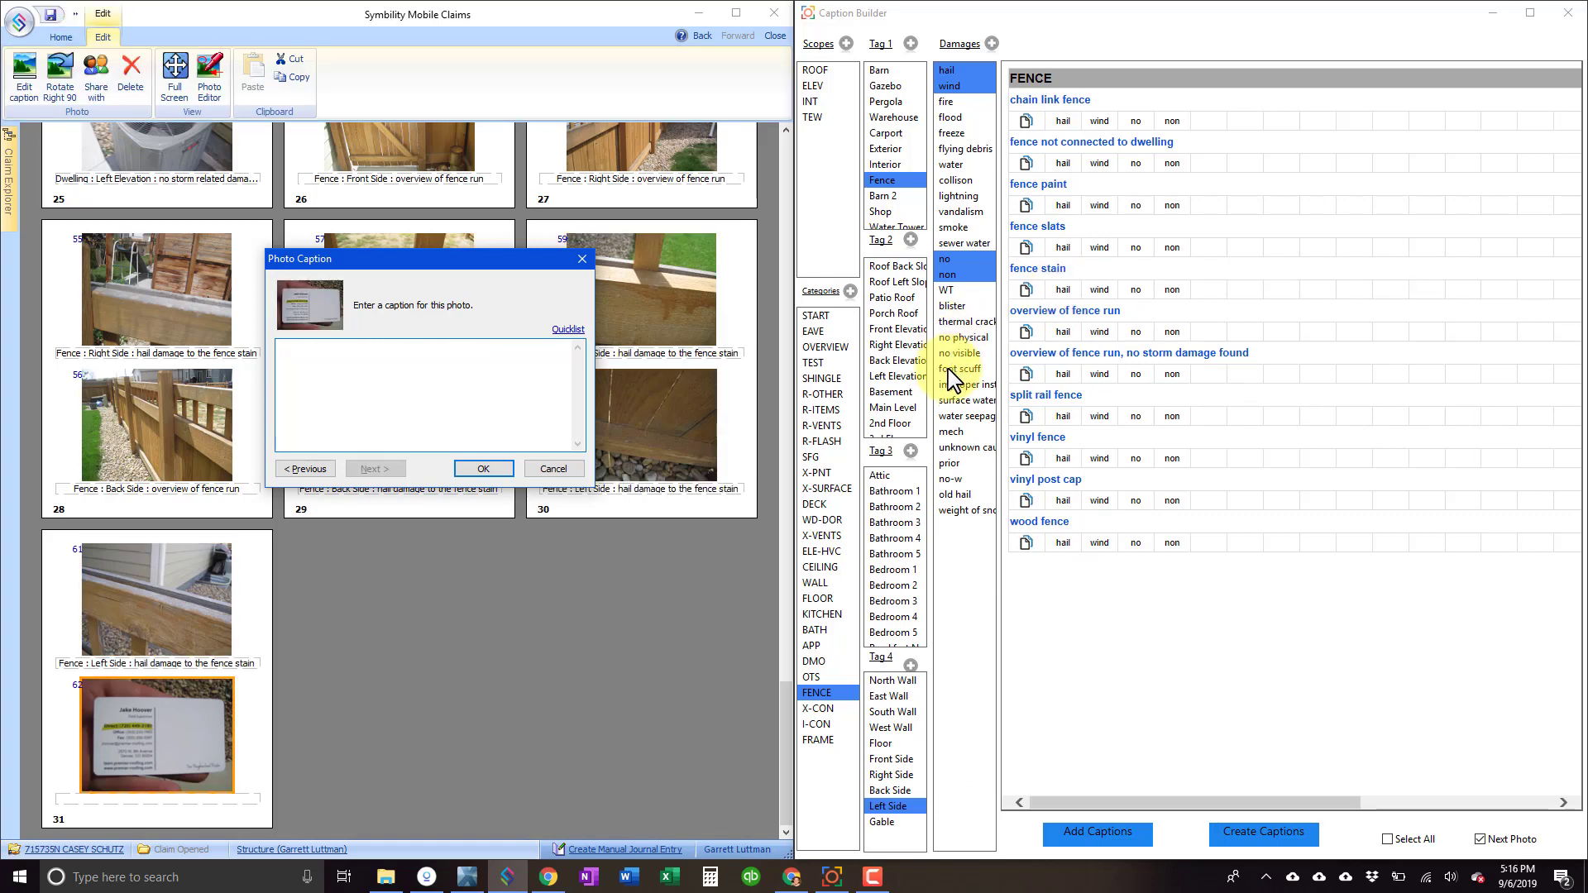
# - Caption the business card photo 'Dwelling : Contractor present at time of inspection' and confirm
pyautogui.click(815, 70)
pyautogui.click(837, 694)
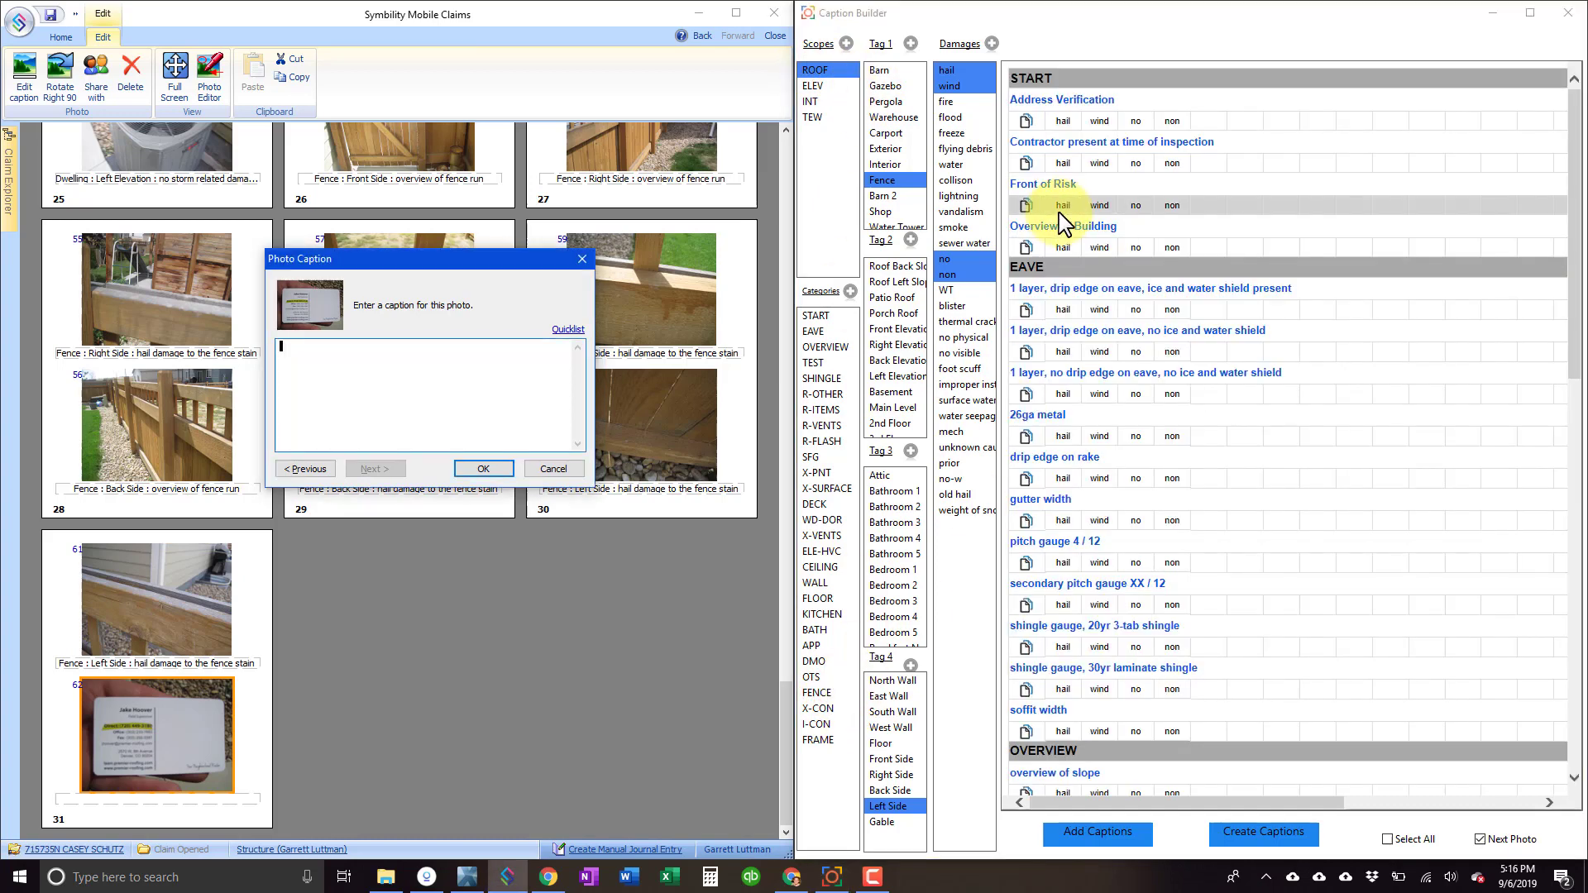
pyautogui.scroll(2, 887, 128)
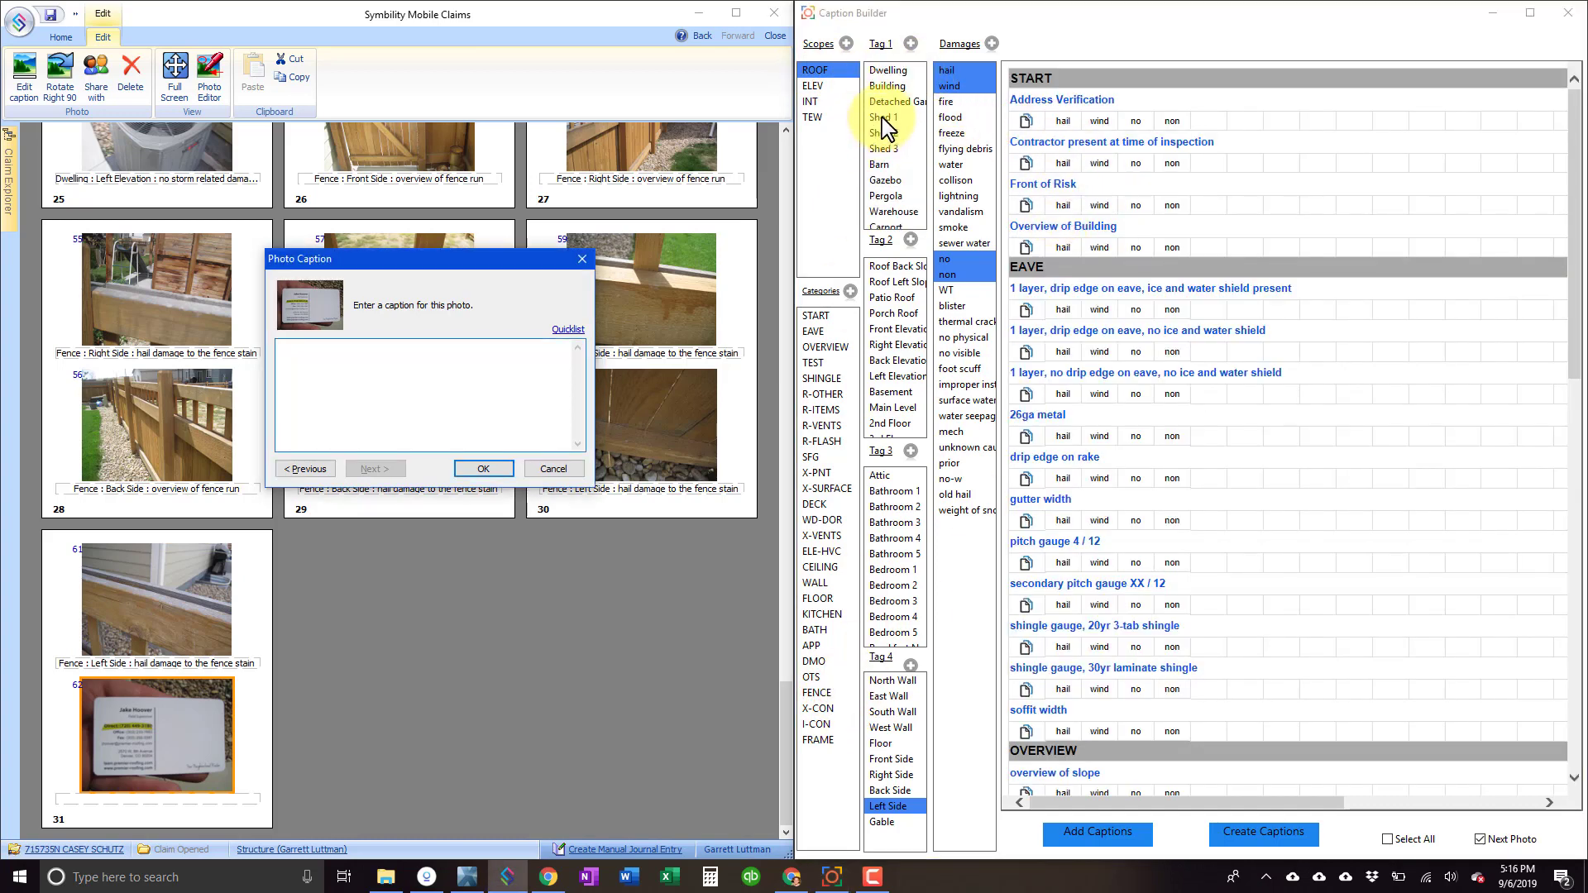
pyautogui.click(888, 70)
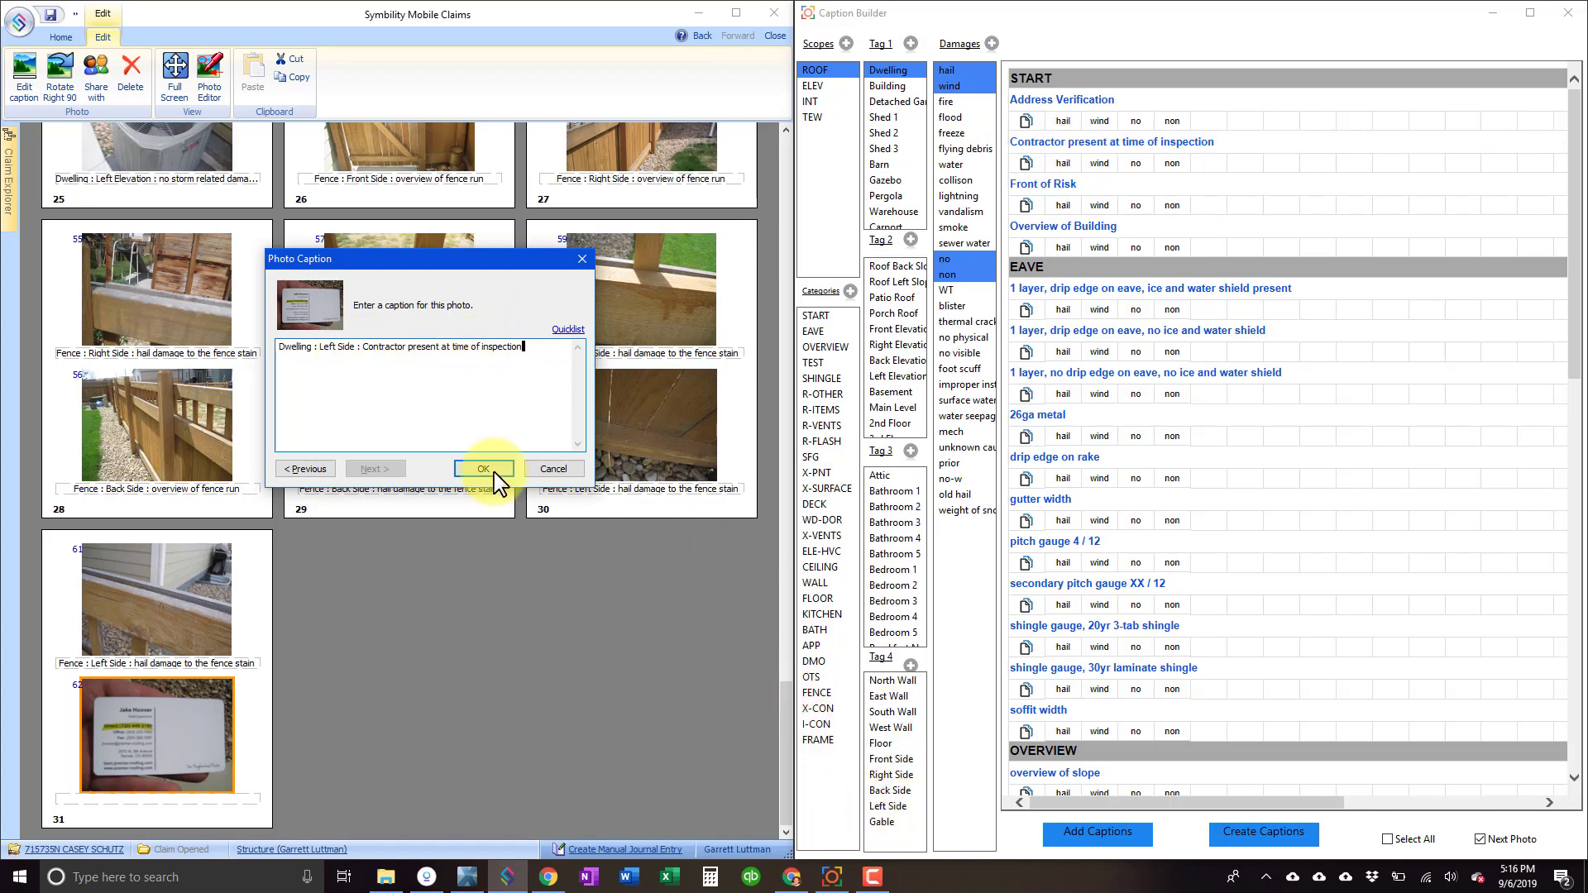
pyautogui.tripleClick(523, 354)
pyautogui.click(1090, 146)
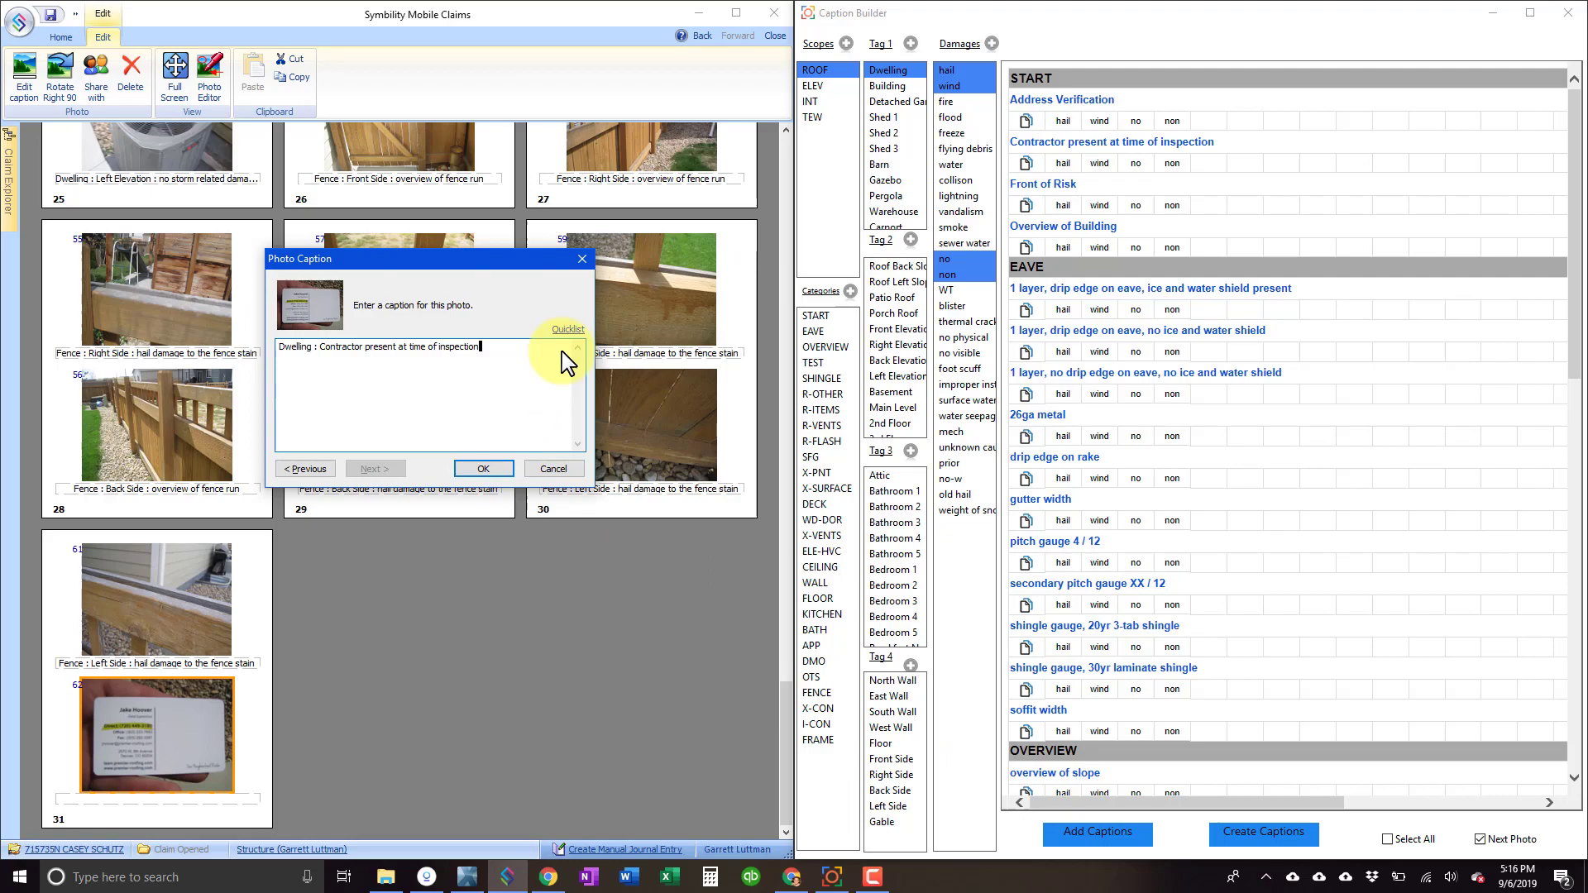
pyautogui.click(484, 469)
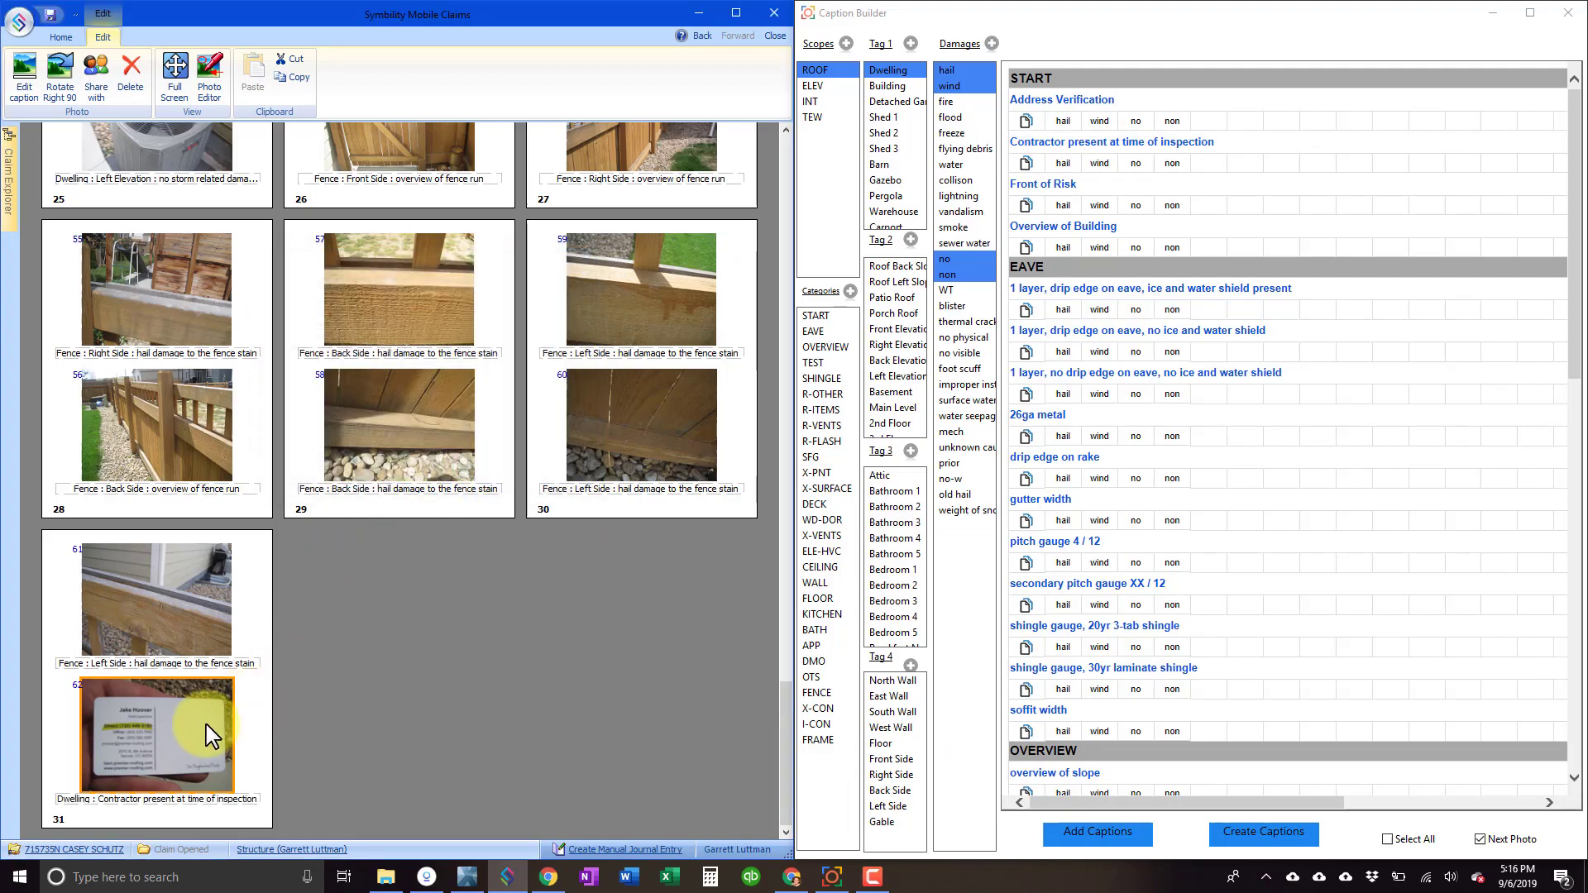
# - Move the business card photo to third place, after the Address Verification photo
pyautogui.scroll(3, 343, 101)
pyautogui.scroll(3, 343, 101)
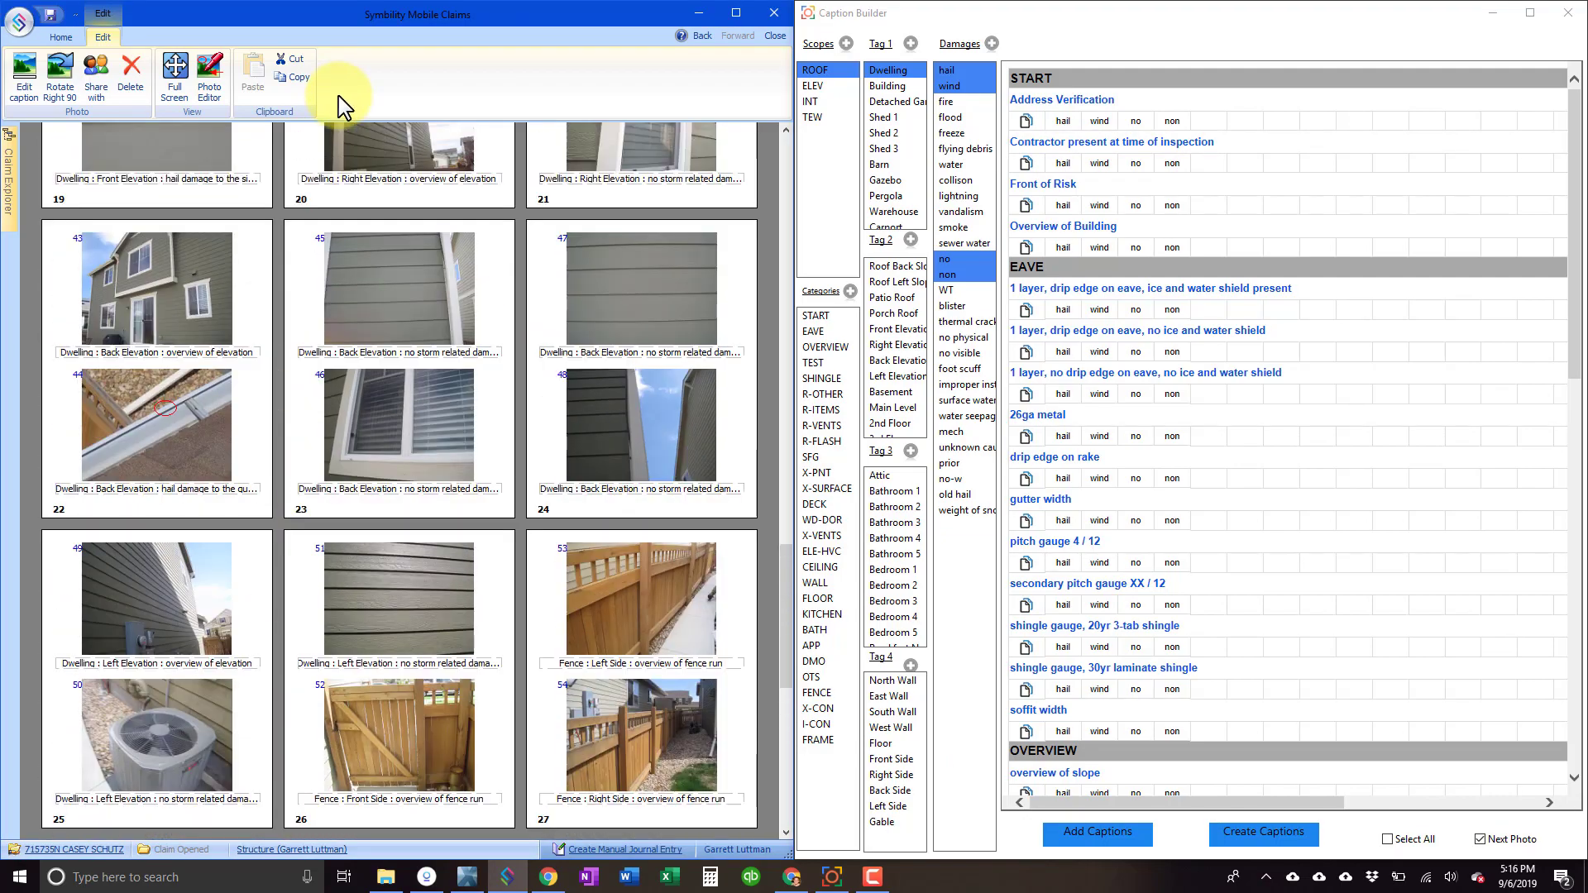
pyautogui.scroll(3, 343, 101)
pyautogui.scroll(3, 341, 105)
pyautogui.scroll(3, 343, 101)
pyautogui.scroll(3, 344, 101)
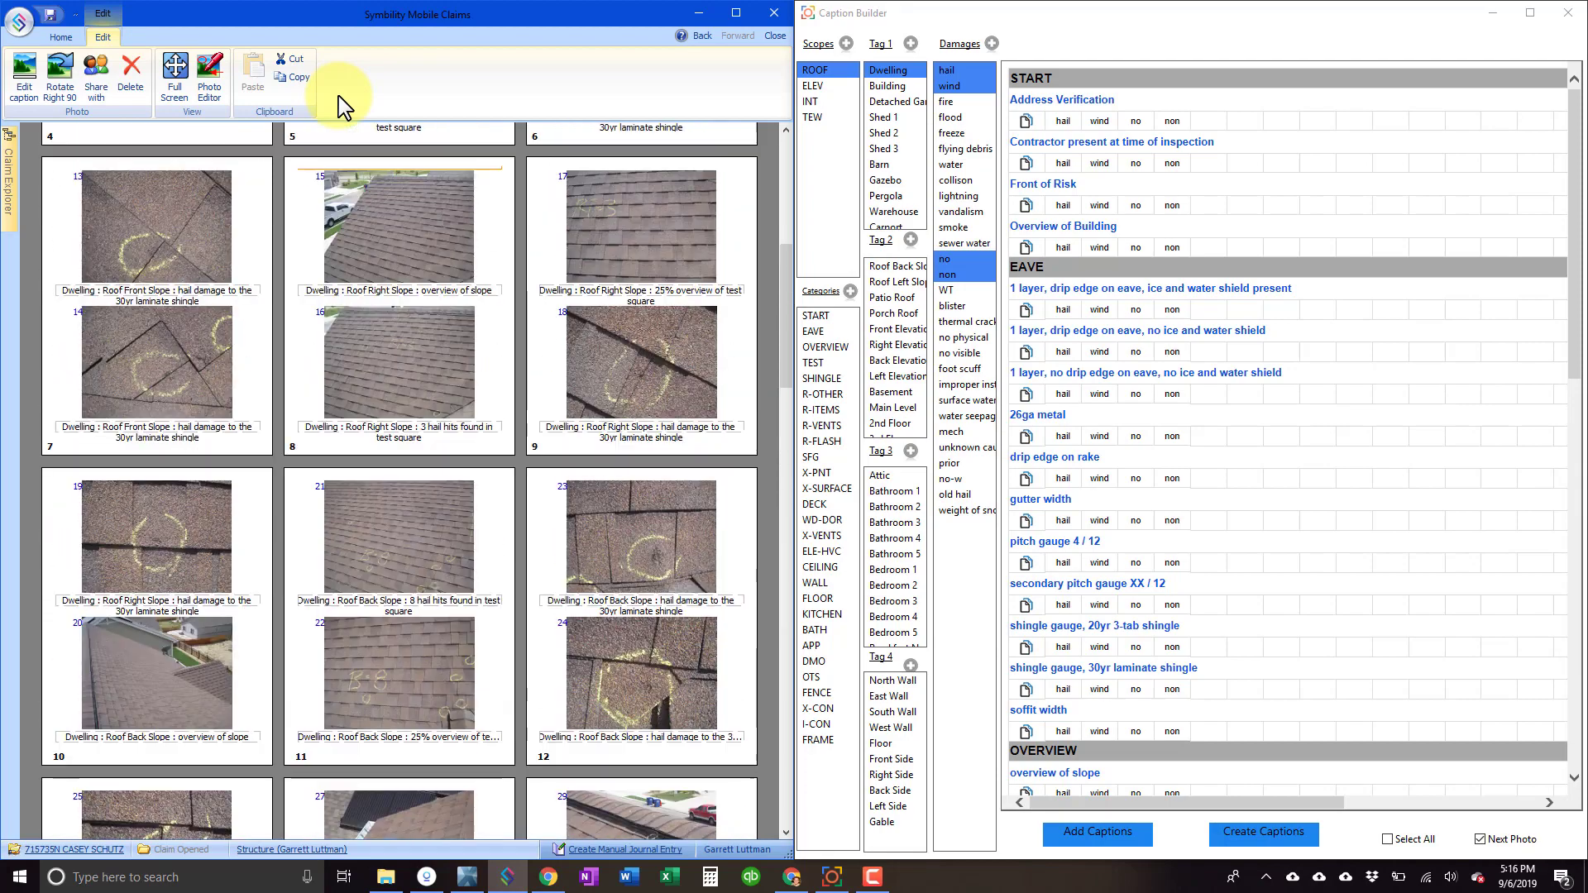
pyautogui.scroll(3, 344, 101)
pyautogui.scroll(3, 343, 105)
pyautogui.moveTo(343, 105); pyautogui.dragTo(223, 431)
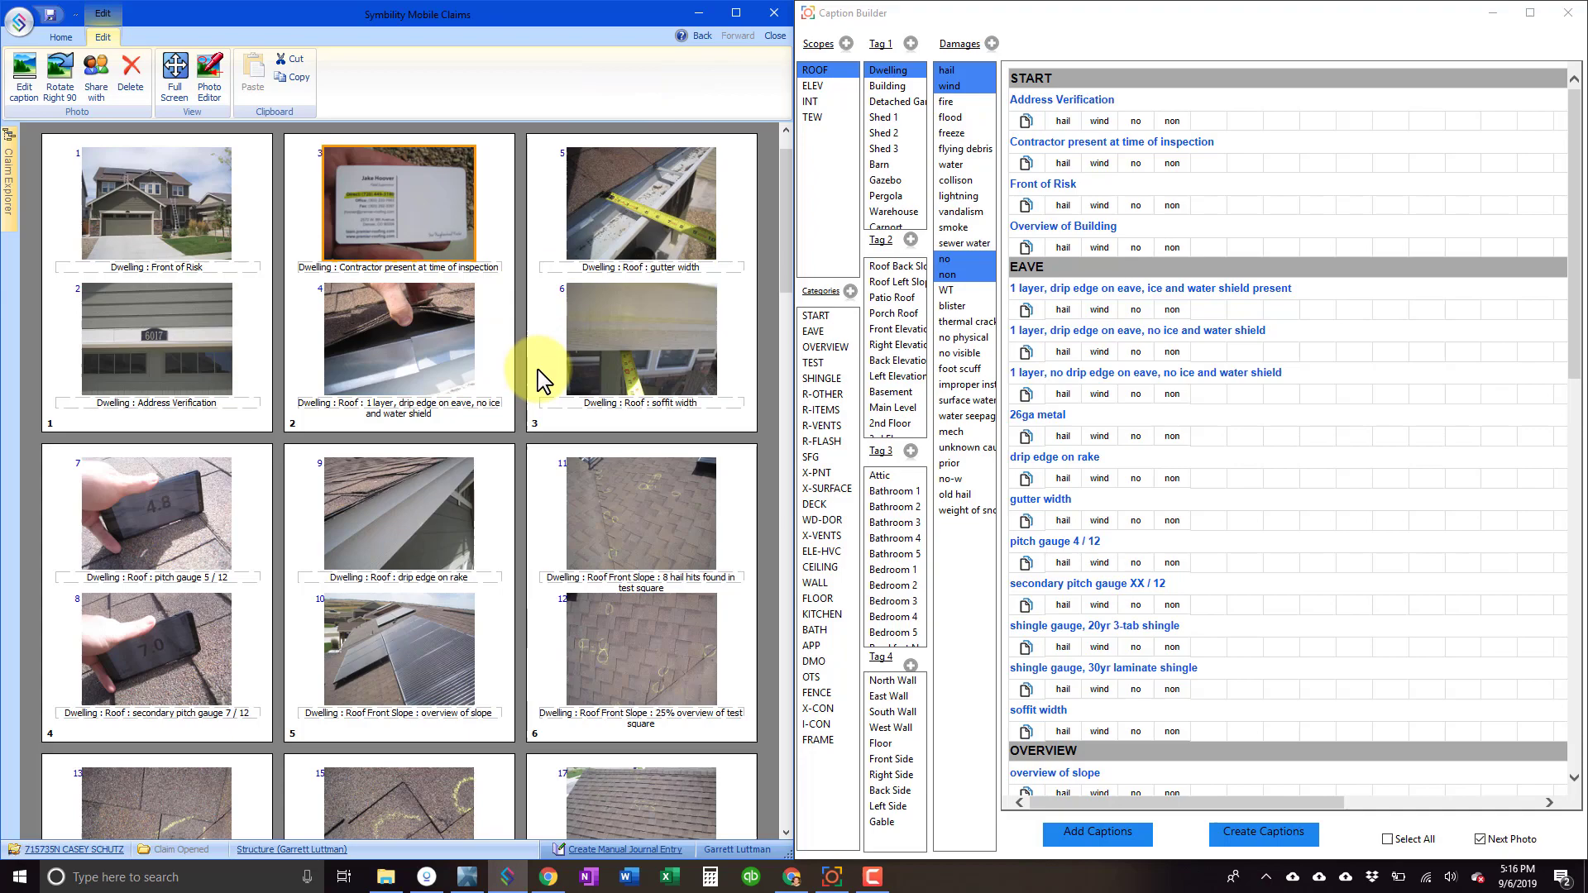
# - Scroll through the photo grid to review the elevation and fence captions
pyautogui.scroll(-2, 539, 374)
pyautogui.scroll(-5, 541, 378)
pyautogui.scroll(-5, 539, 379)
pyautogui.scroll(-6, 539, 415)
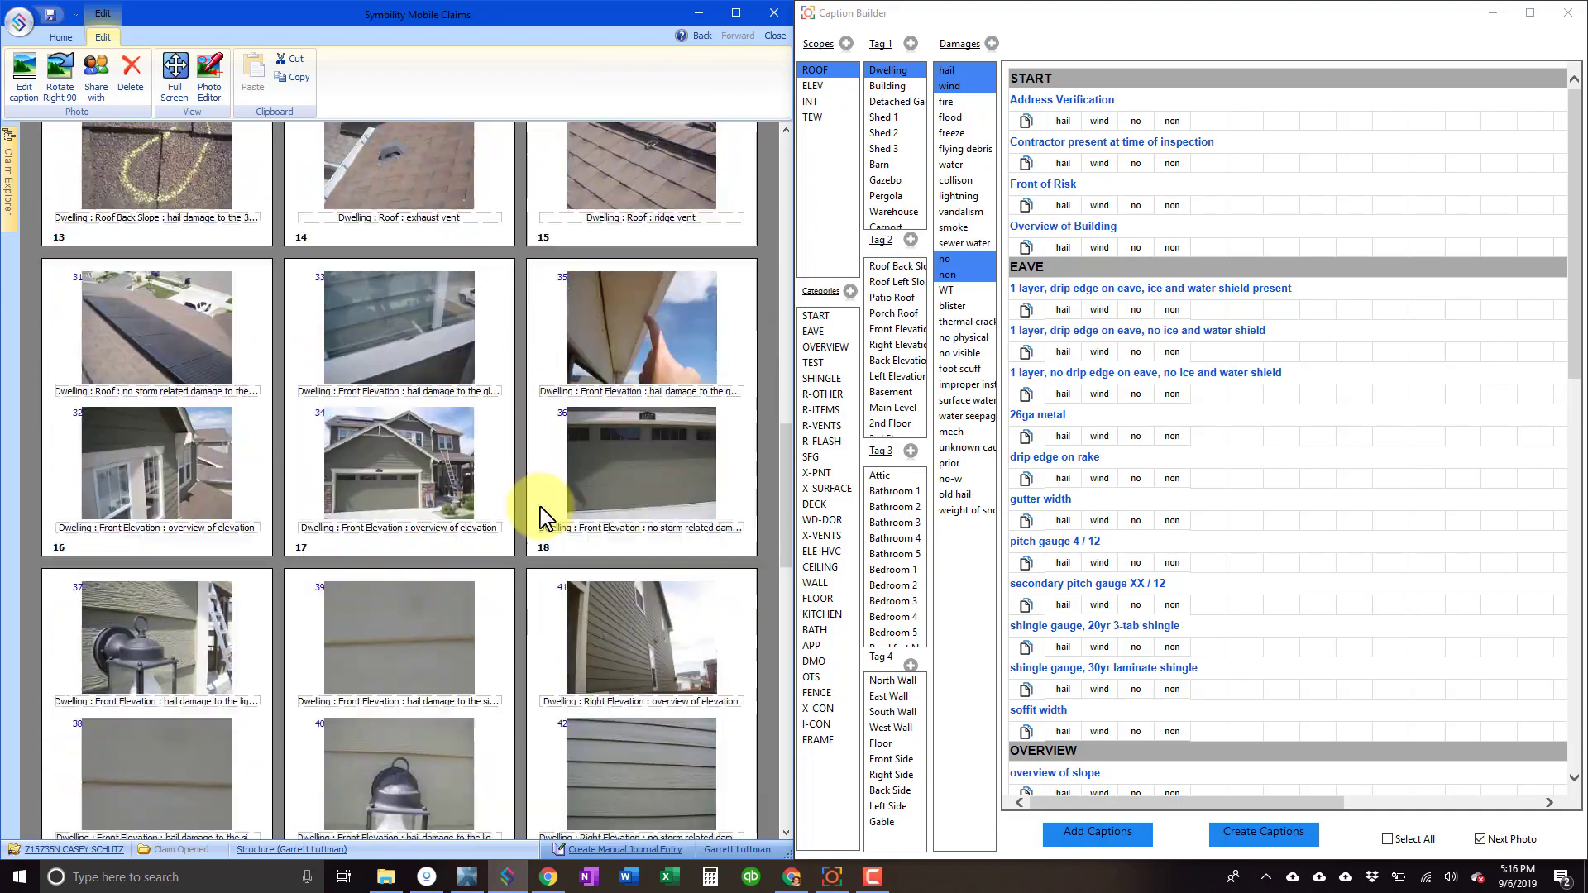
pyautogui.scroll(-5, 546, 517)
pyautogui.scroll(-4, 538, 532)
pyautogui.scroll(-5, 530, 561)
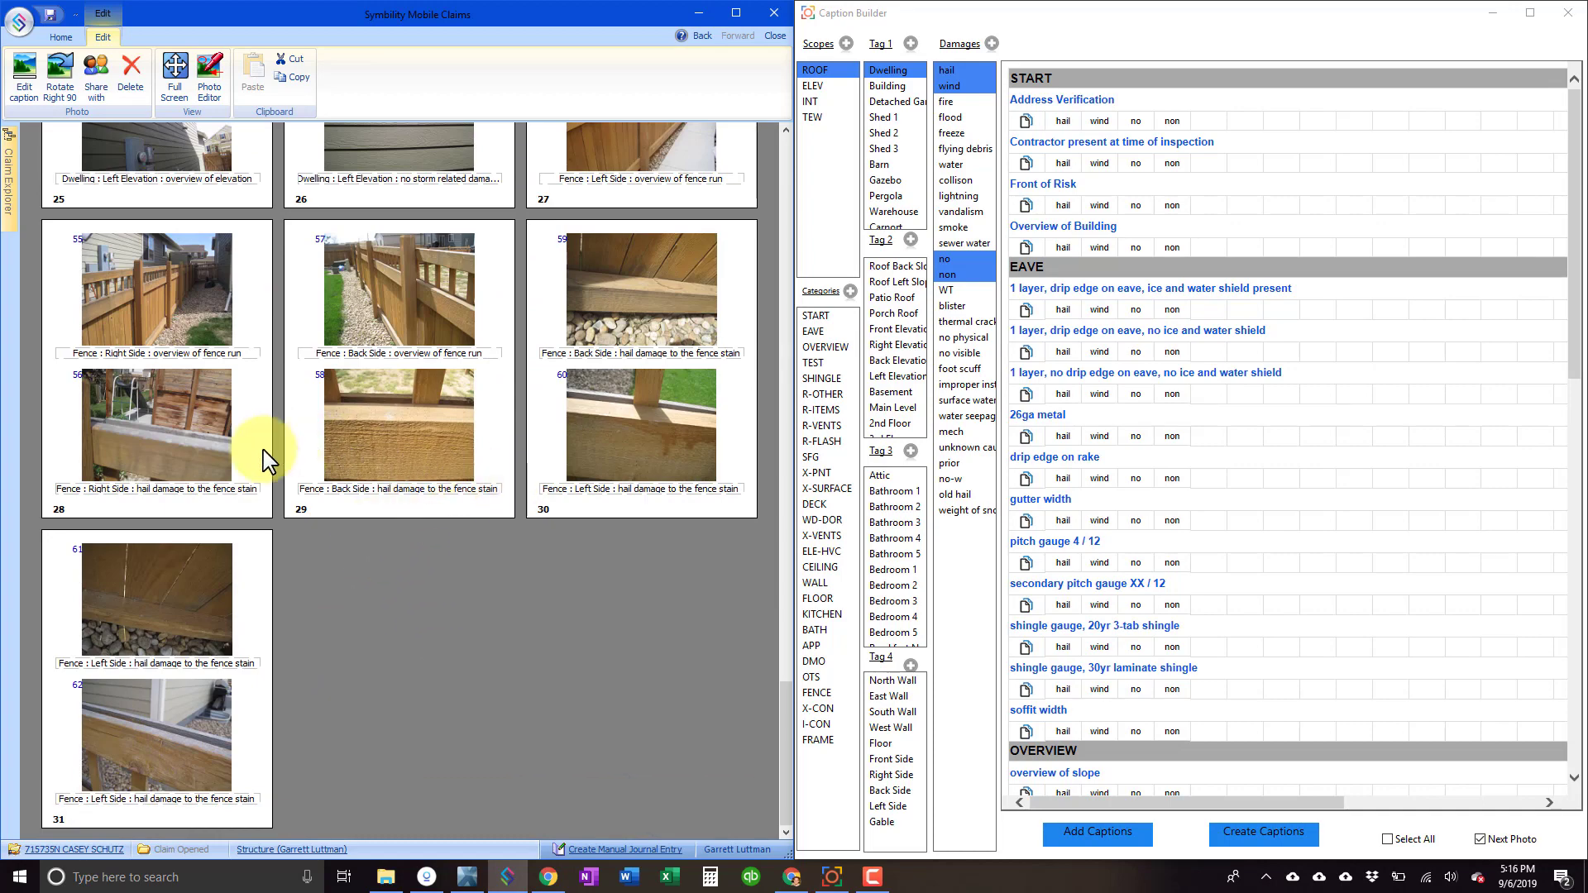
pyautogui.scroll(1, 265, 453)
pyautogui.scroll(1, 266, 454)
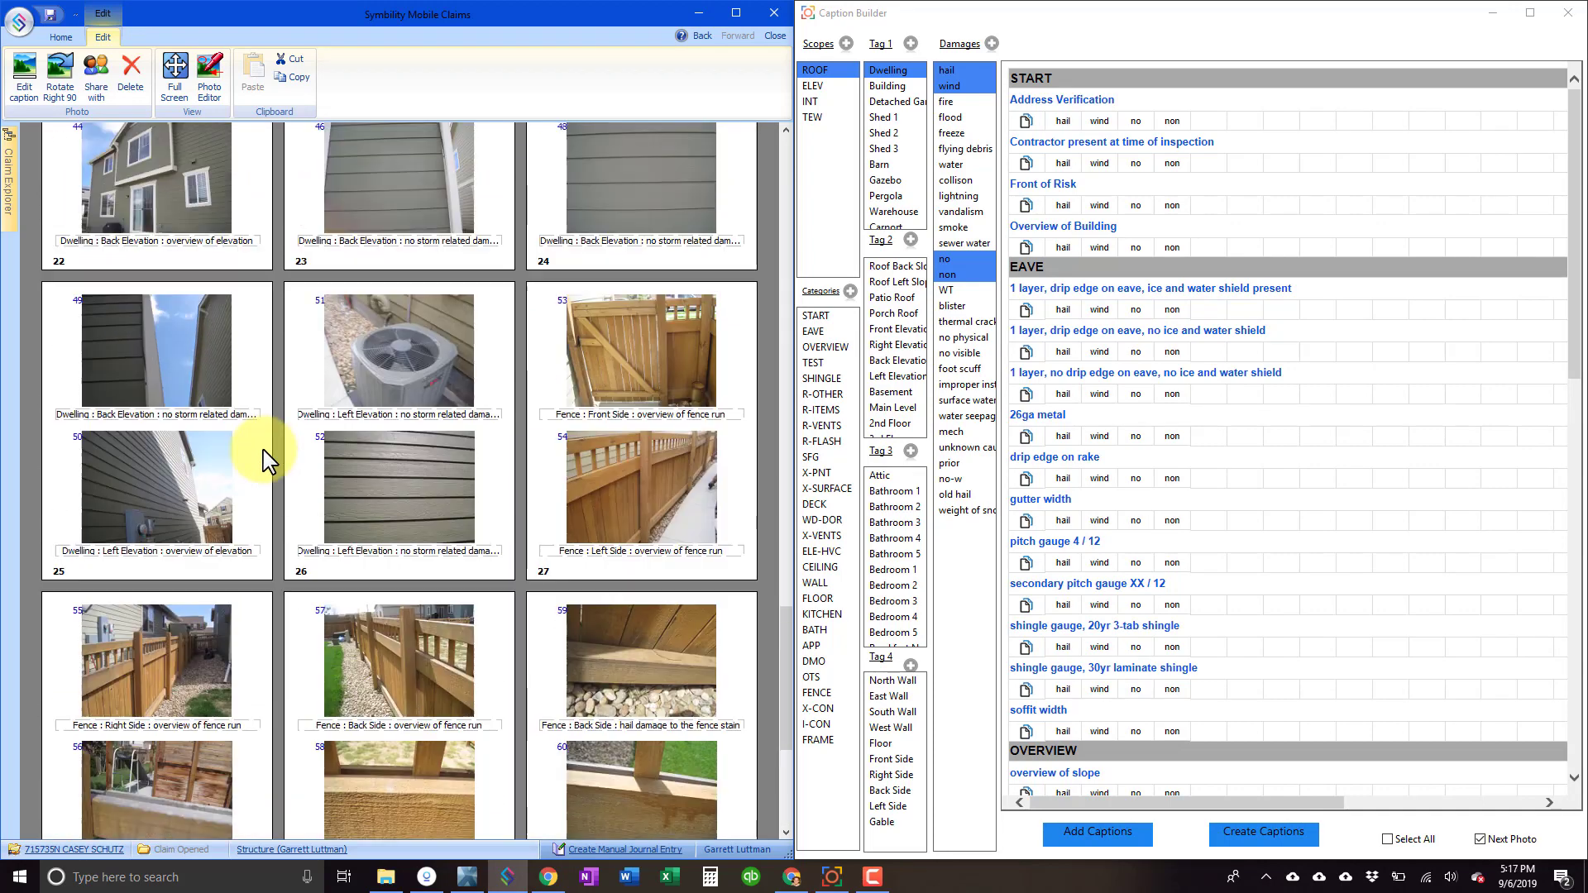
pyautogui.scroll(1, 265, 453)
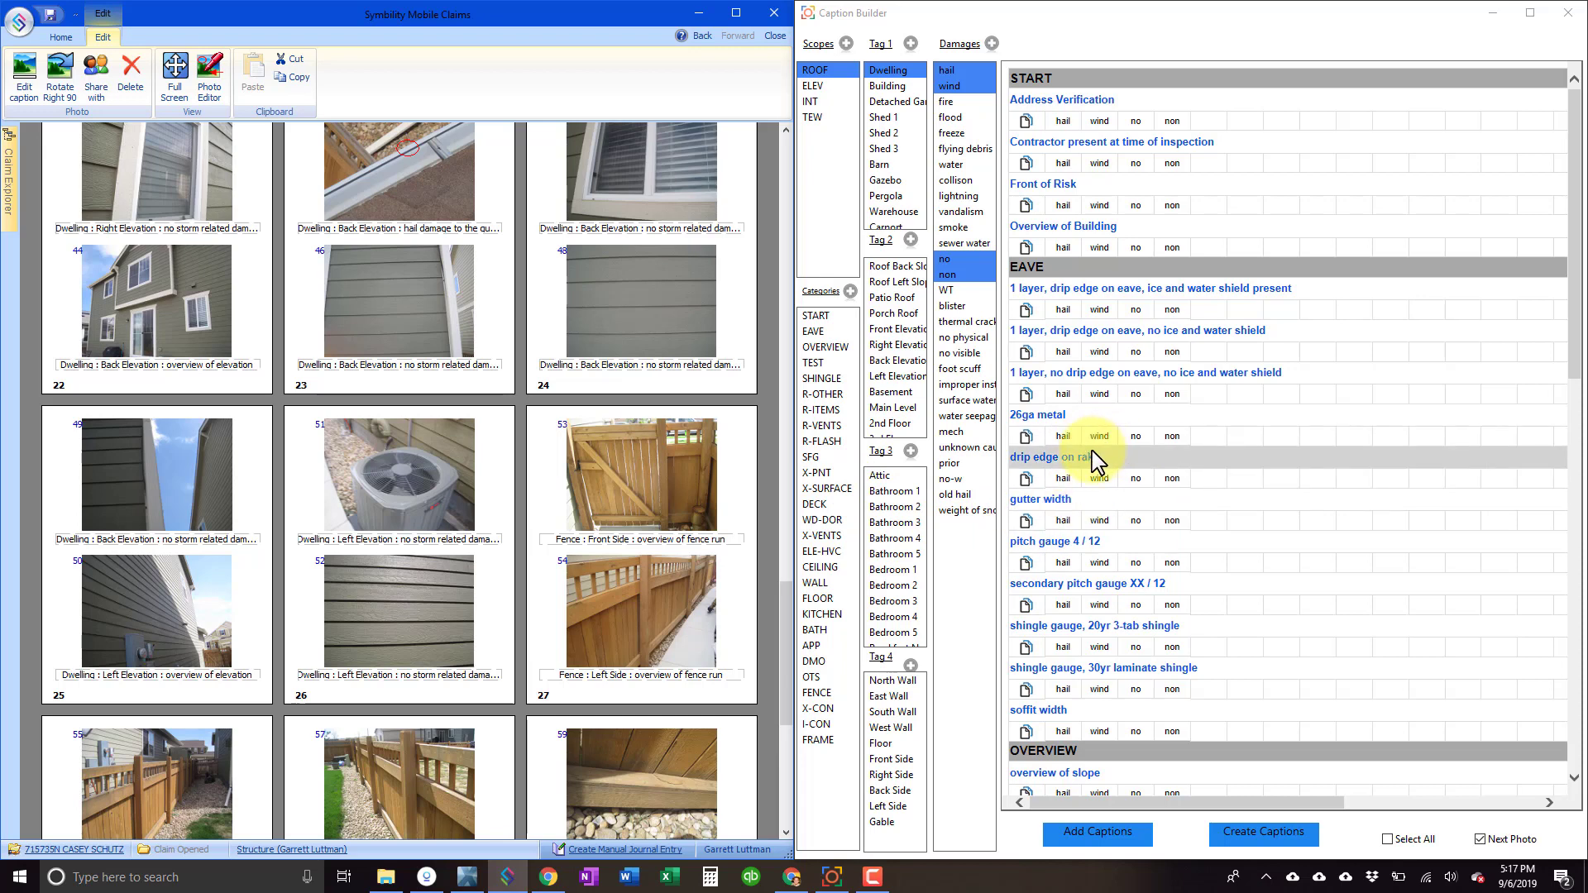
pyautogui.scroll(-3, 1139, 569)
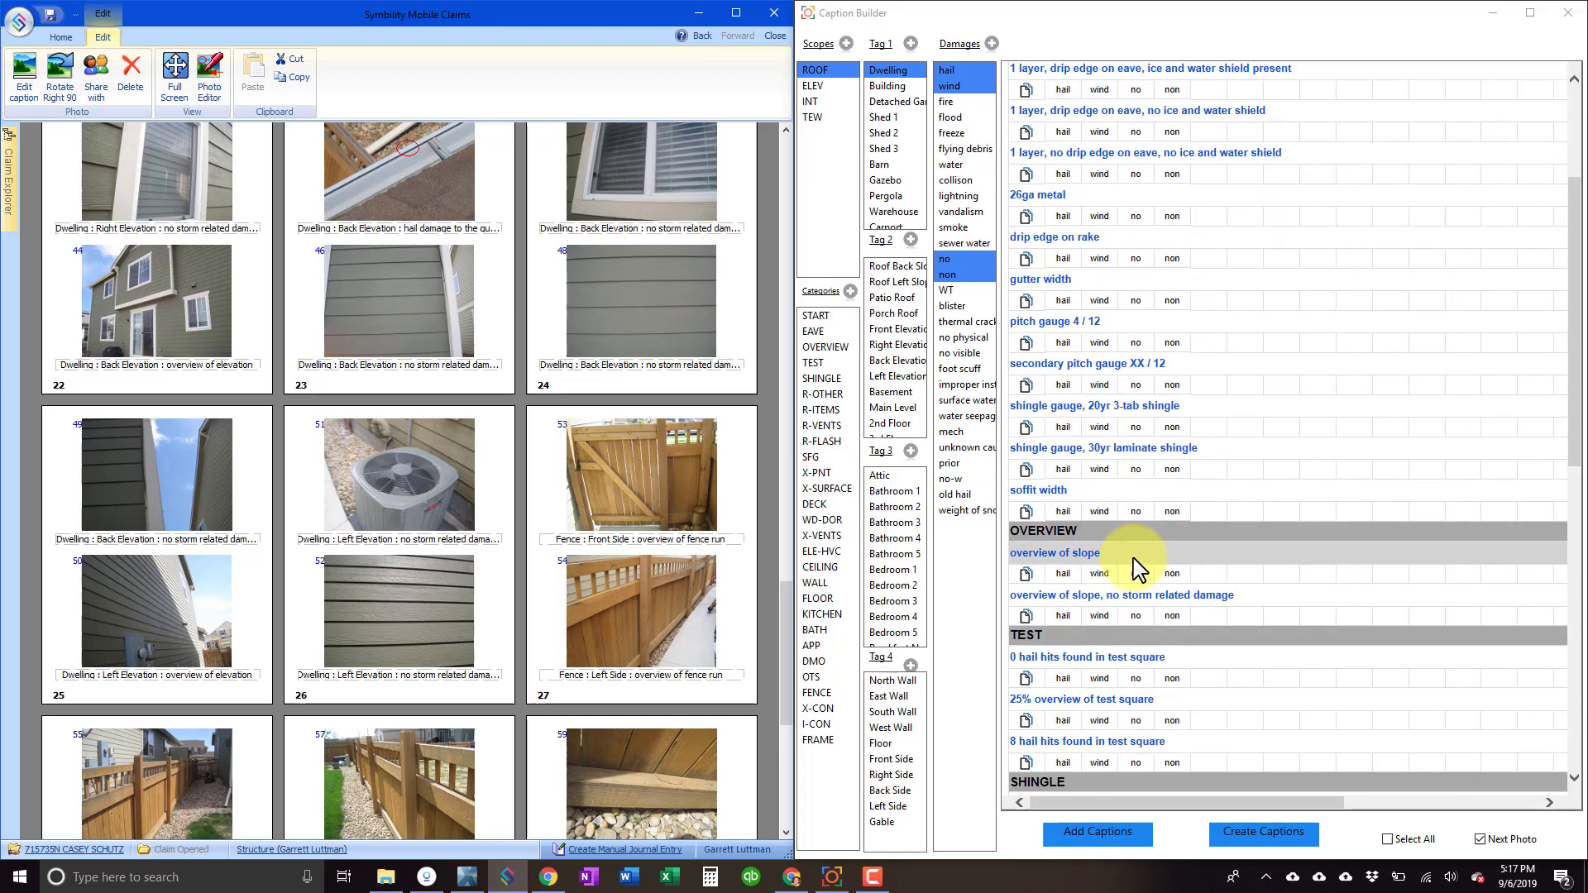